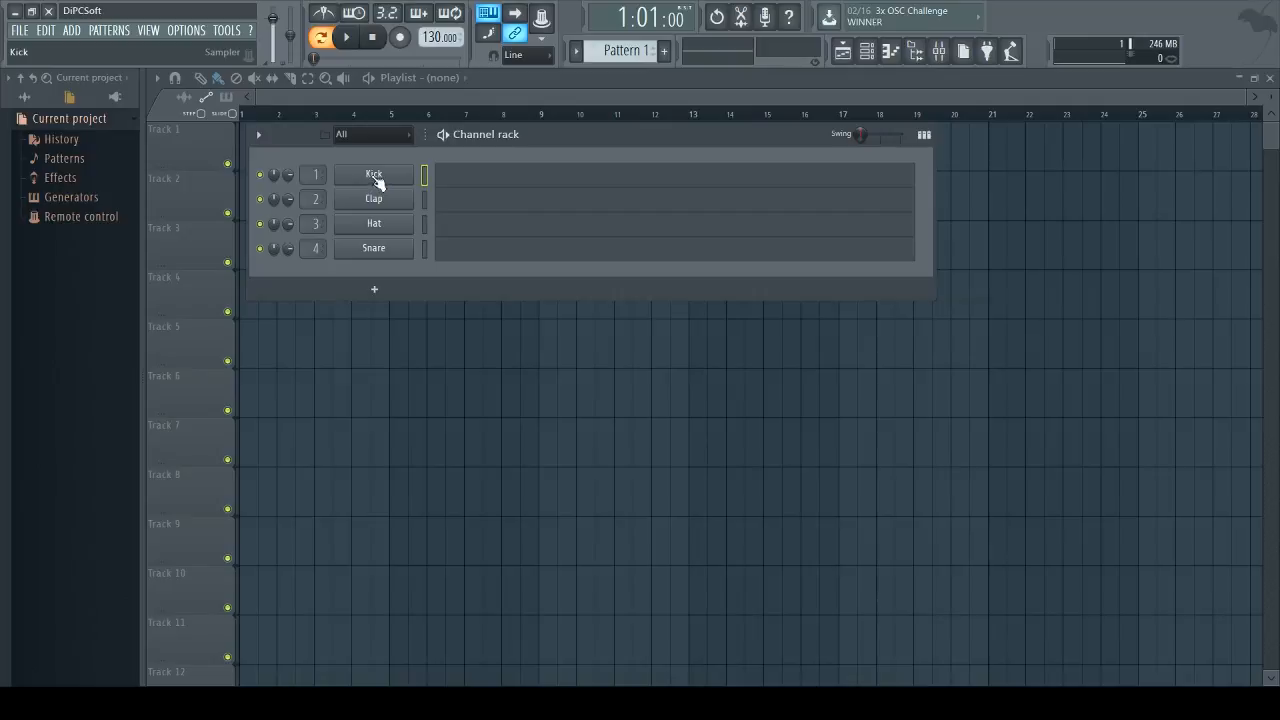
- Replace the Kick channel with Fruity soundfont player and move its window clear of the channel rack names
{"action": "right_click", "coordinate": [377, 179]}
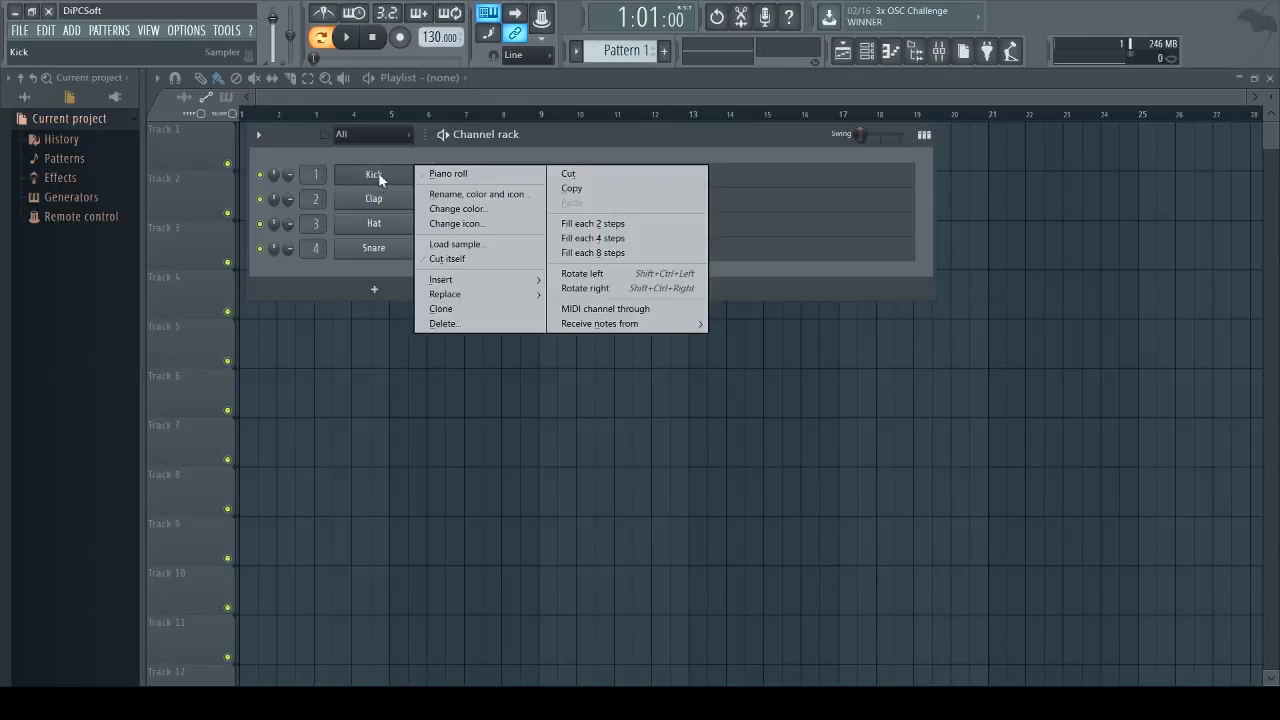
{"action": "mouse_move", "coordinate": [460, 295]}
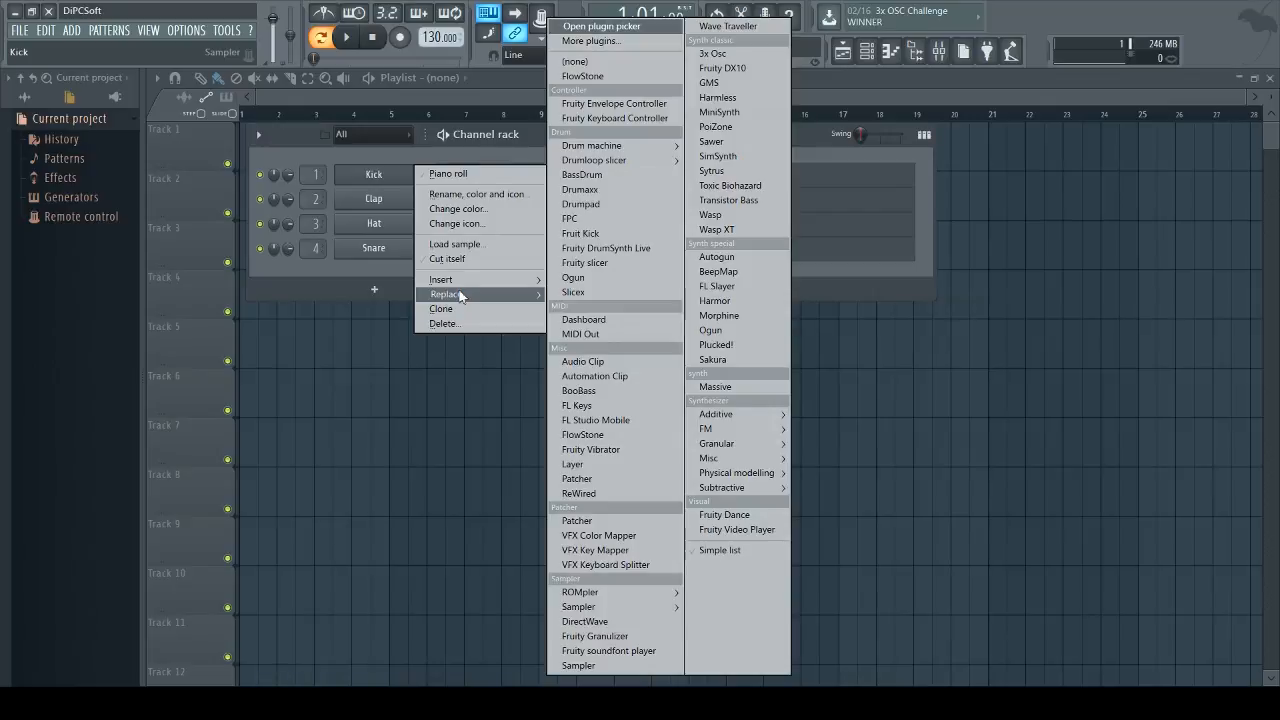
{"action": "left_click", "coordinate": [612, 651]}
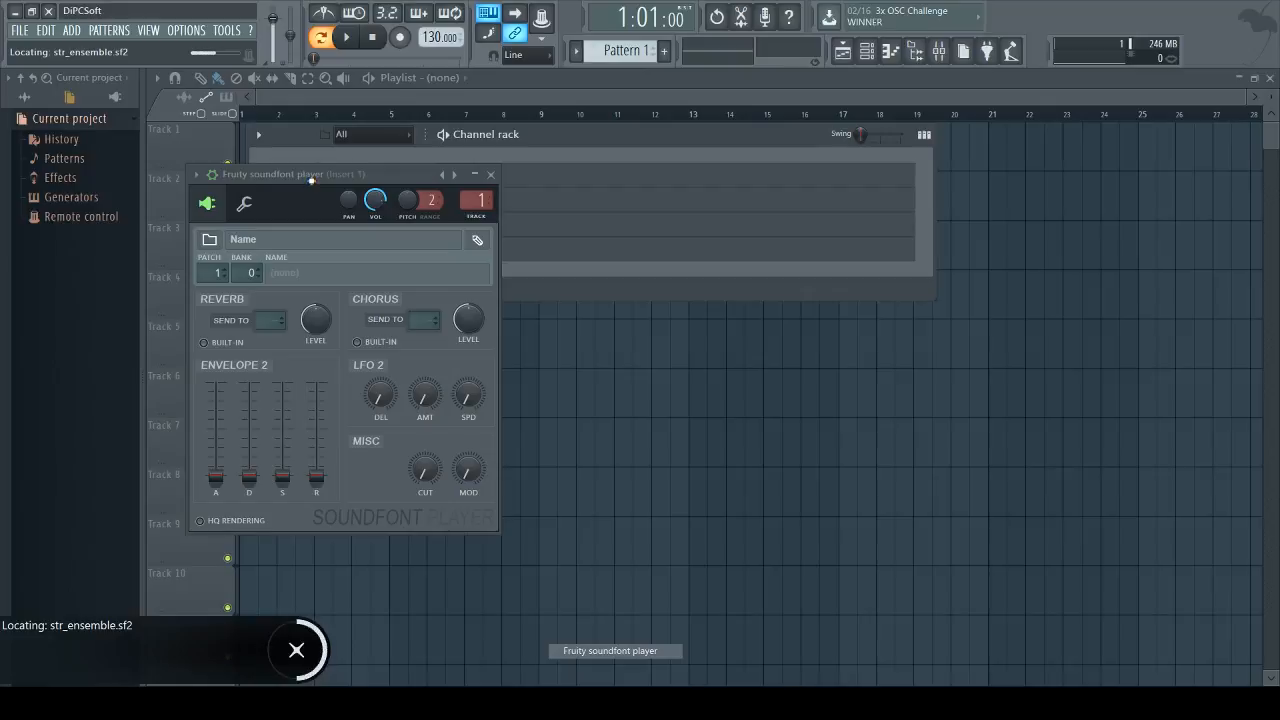
{"action": "left_click_drag", "start_coordinate": [315, 176], "coordinate": [811, 189]}
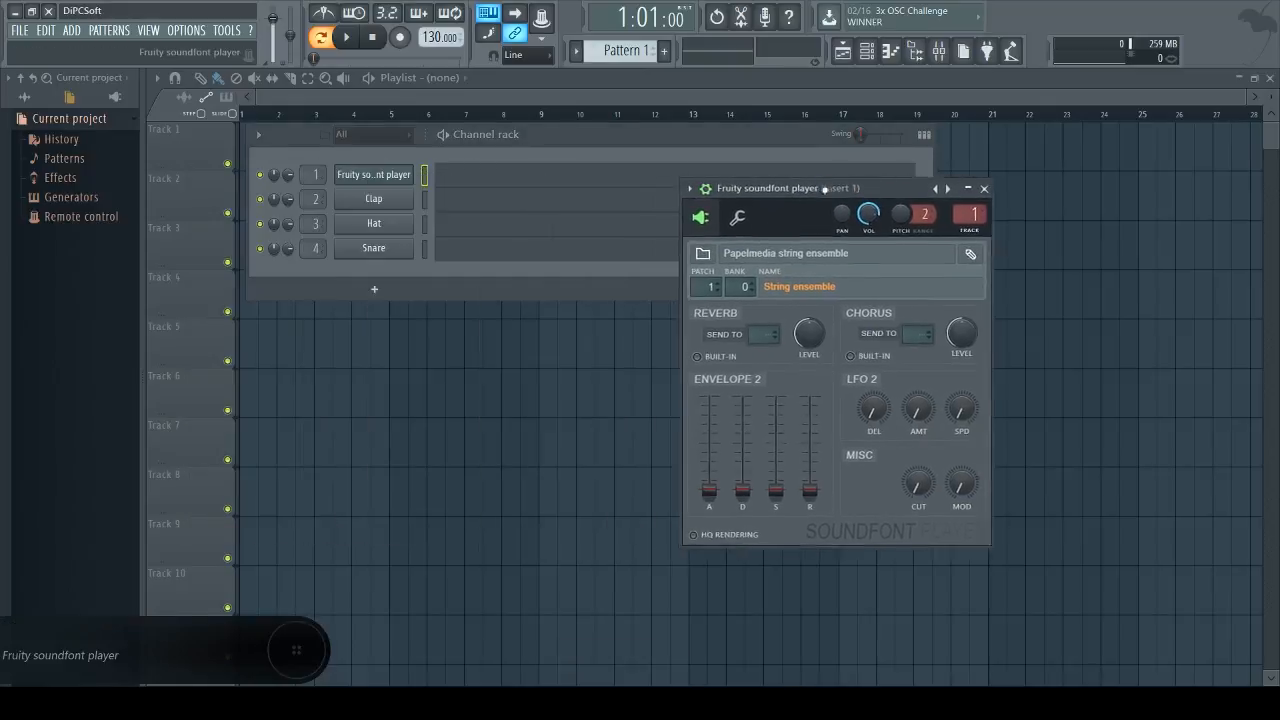
- Replace the Clap channel with the Harmor synth and move its window clear of the channel names
{"action": "left_click", "coordinate": [378, 200]}
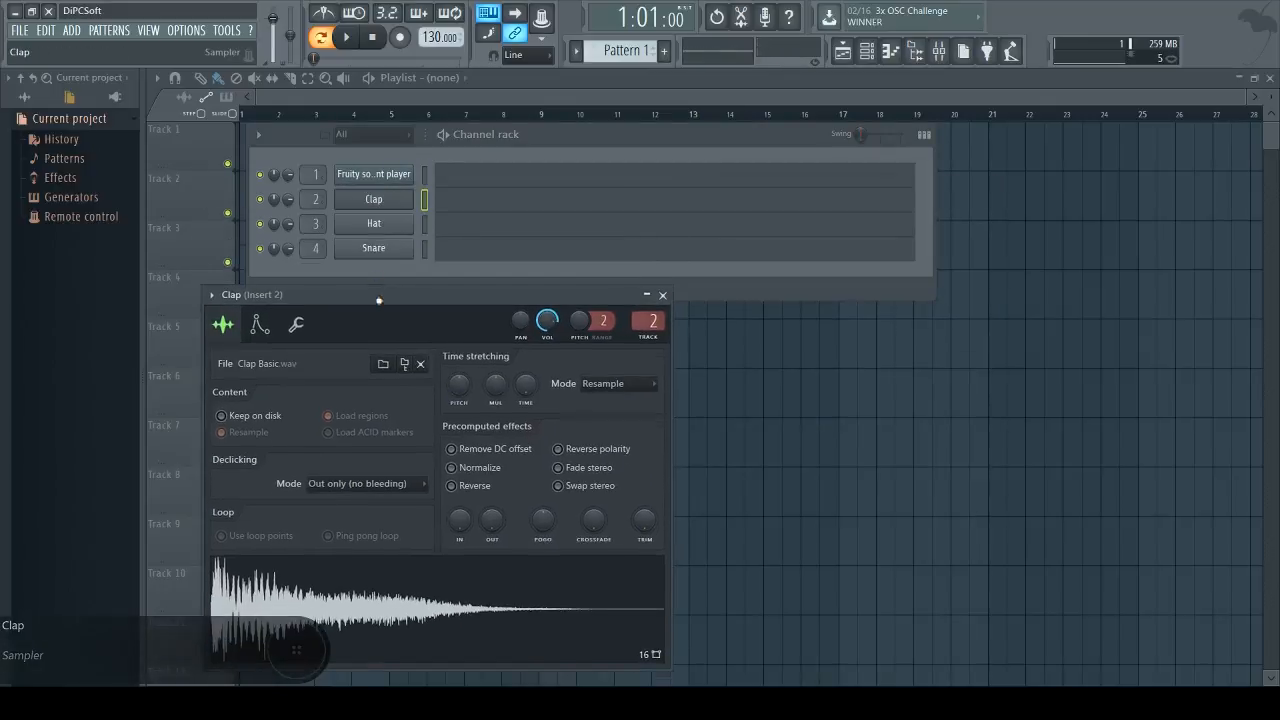
{"action": "right_click", "coordinate": [373, 205]}
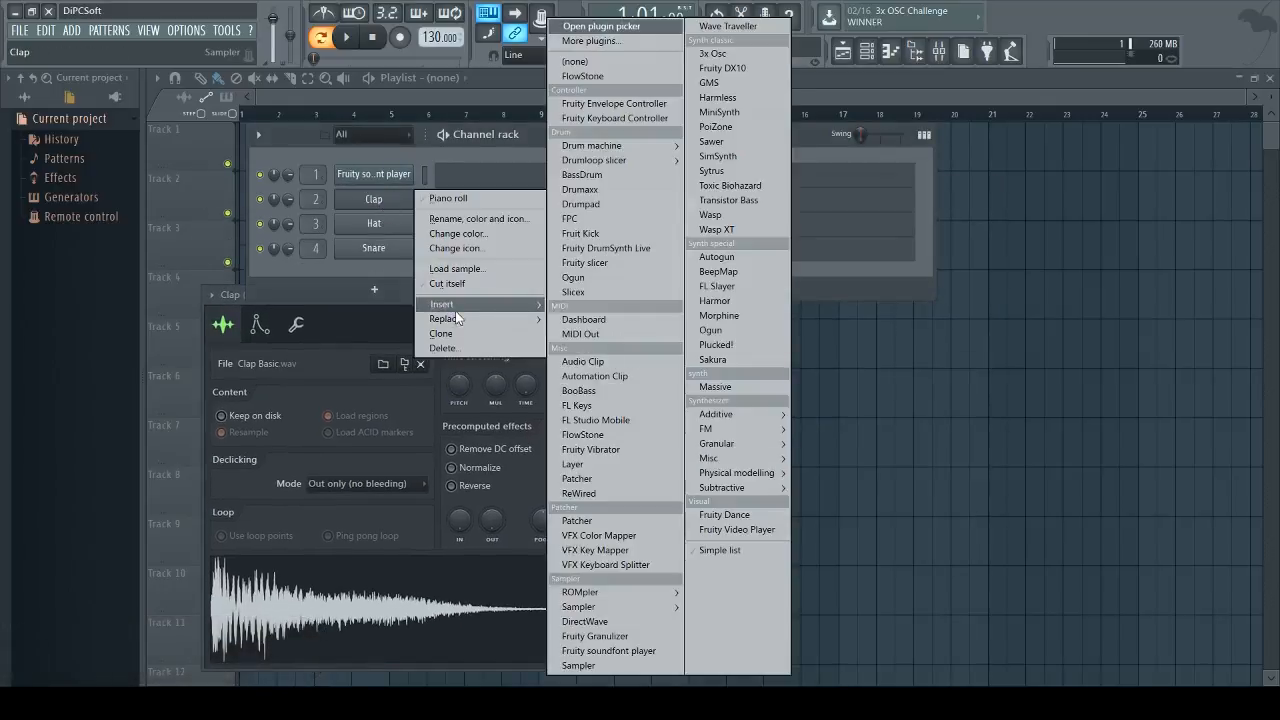
{"action": "mouse_move", "coordinate": [456, 318]}
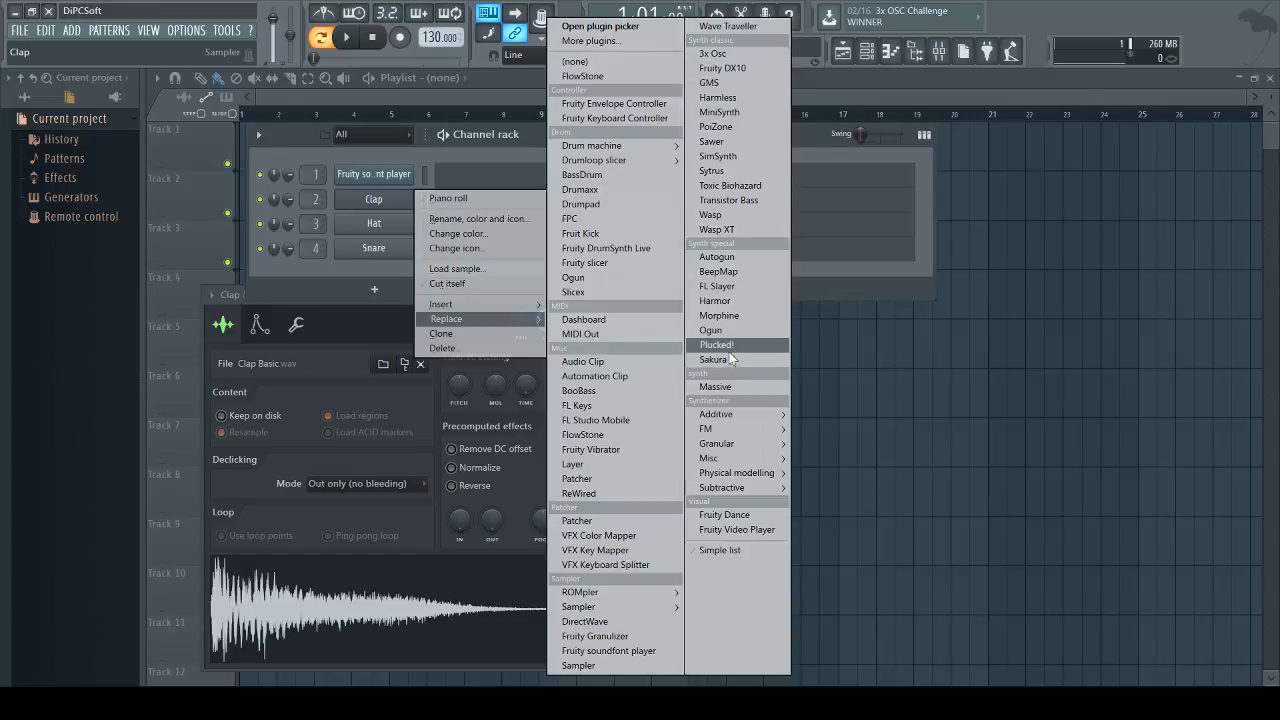
{"action": "left_click", "coordinate": [728, 301]}
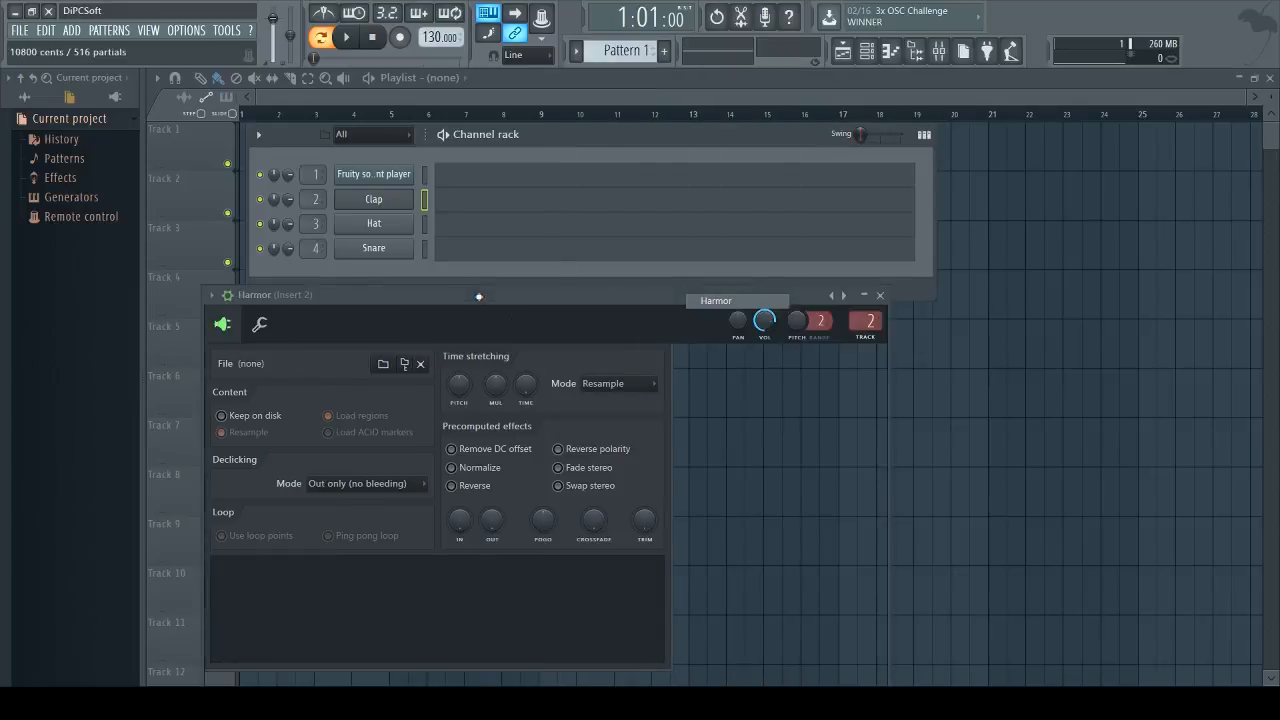
{"action": "left_click_drag", "start_coordinate": [479, 296], "coordinate": [802, 143]}
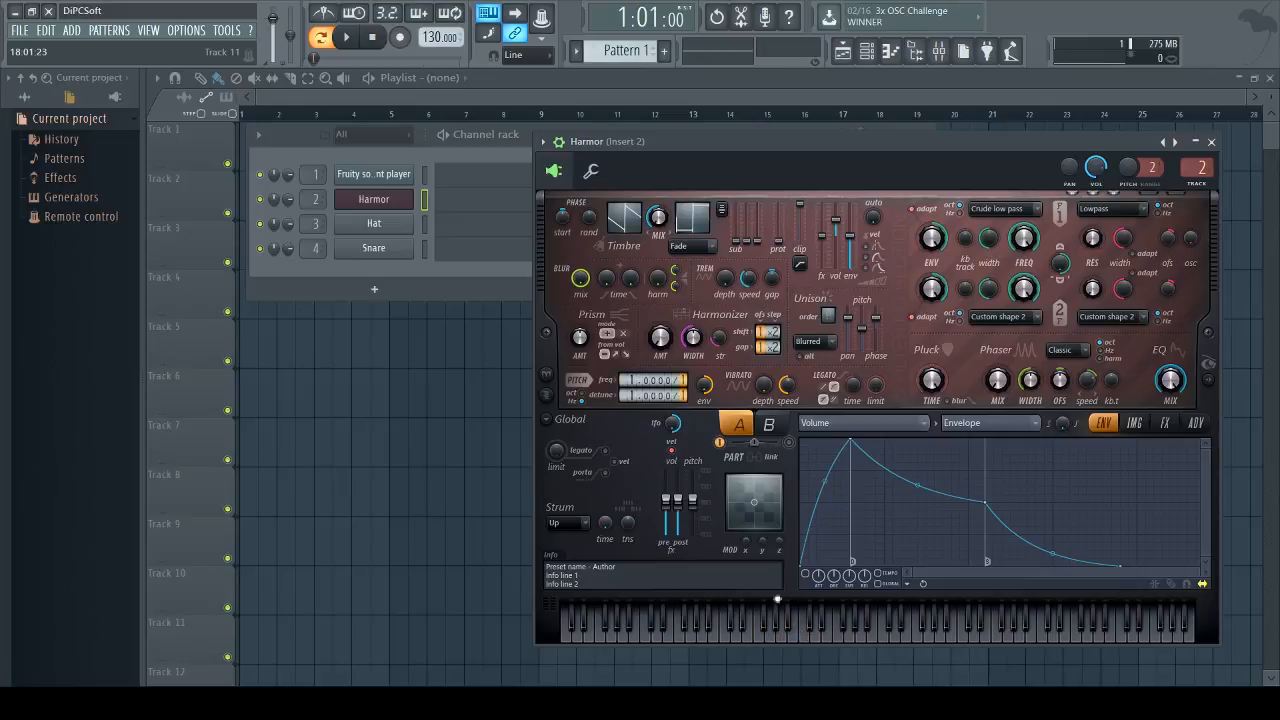
- Replace the Hat channel with Wasp XT and move its window away from the channel names
{"action": "left_click", "coordinate": [405, 180]}
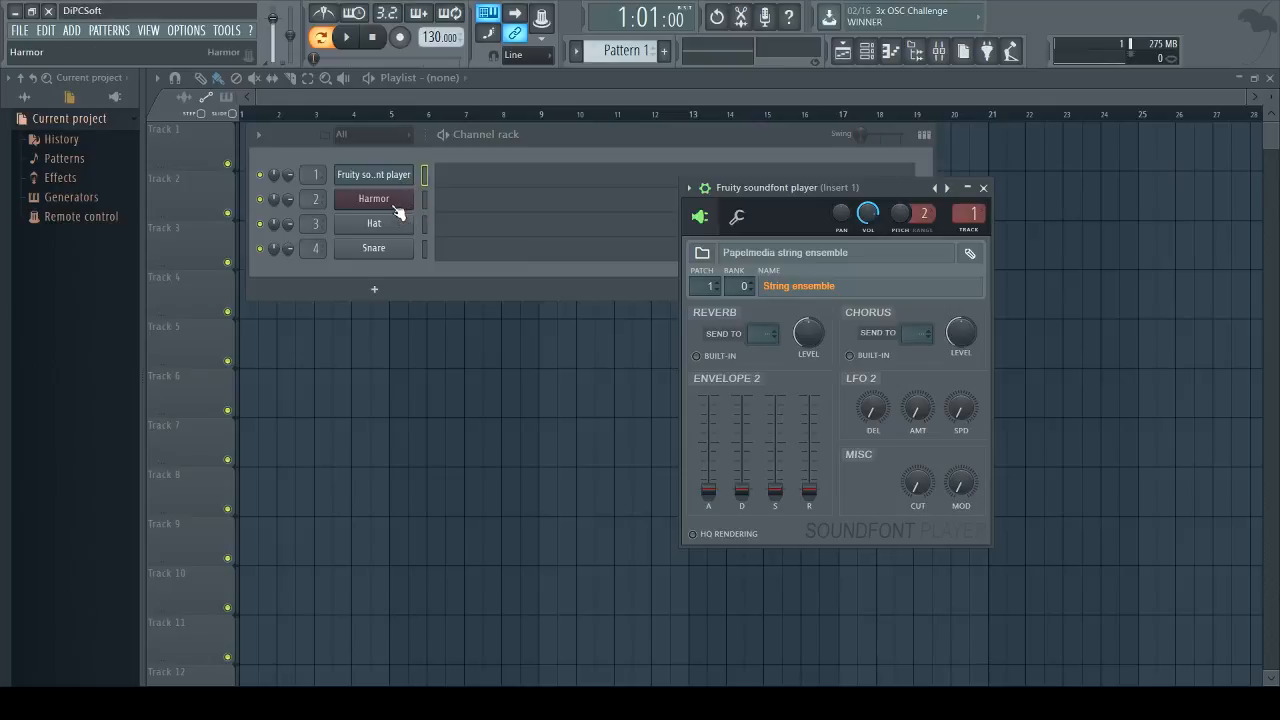
{"action": "left_click", "coordinate": [386, 224]}
{"action": "left_click_drag", "start_coordinate": [369, 219], "coordinate": [372, 297]}
{"action": "right_click", "coordinate": [388, 224]}
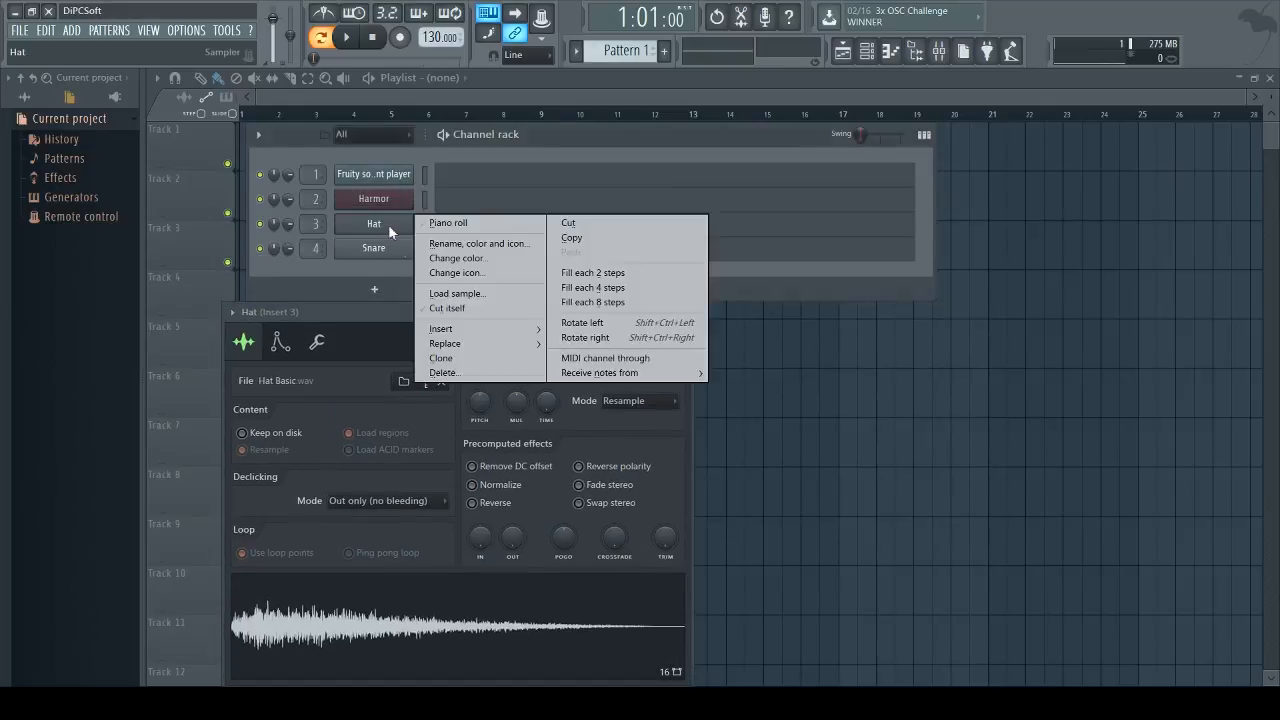
{"action": "mouse_move", "coordinate": [472, 345]}
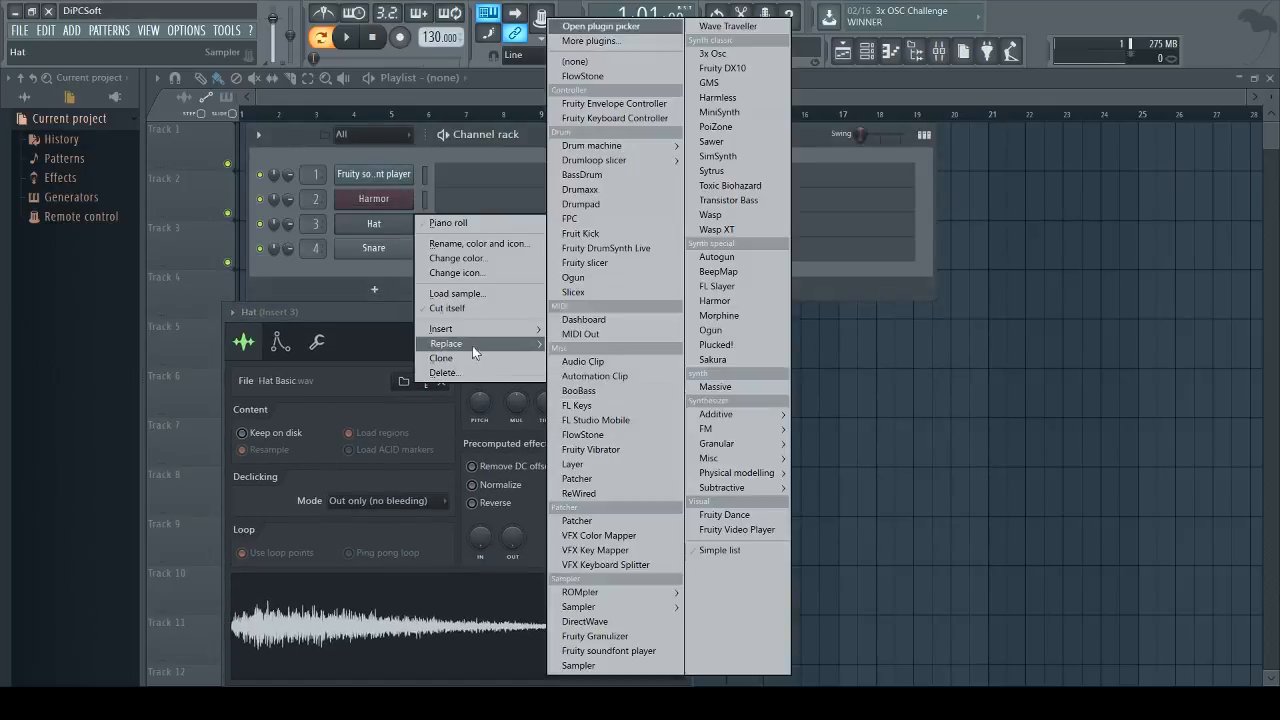
{"action": "left_click", "coordinate": [705, 234]}
{"action": "left_click_drag", "start_coordinate": [419, 328], "coordinate": [772, 247]}
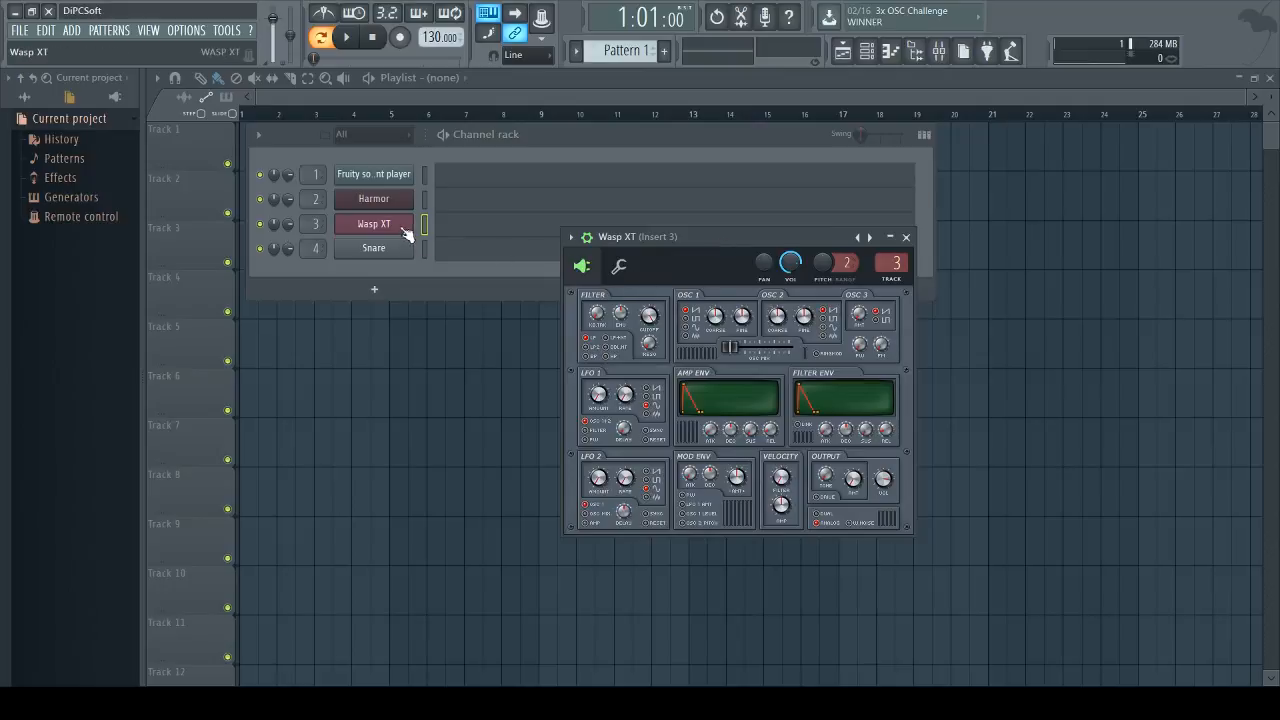
- Reposition the Wasp XT window and audition the synth with a few test notes
{"action": "left_click_drag", "start_coordinate": [633, 247], "coordinate": [318, 324]}
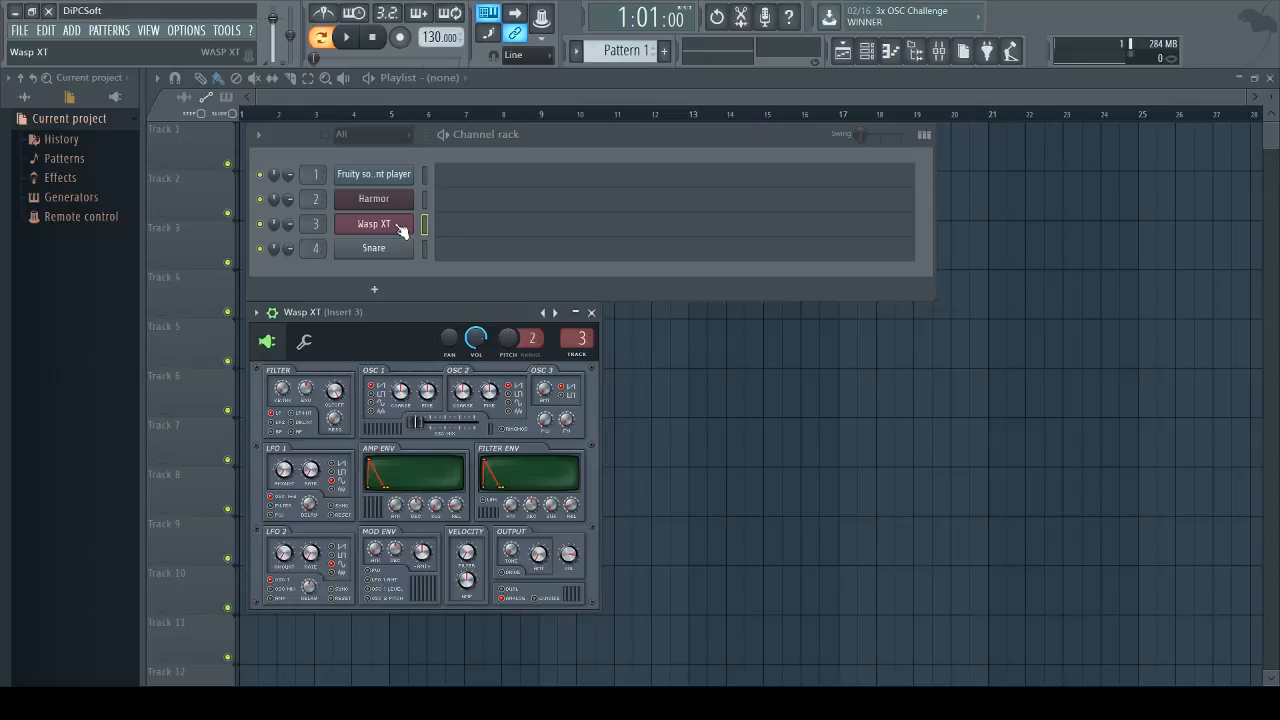
{"action": "left_click_drag", "start_coordinate": [400, 318], "coordinate": [733, 220]}
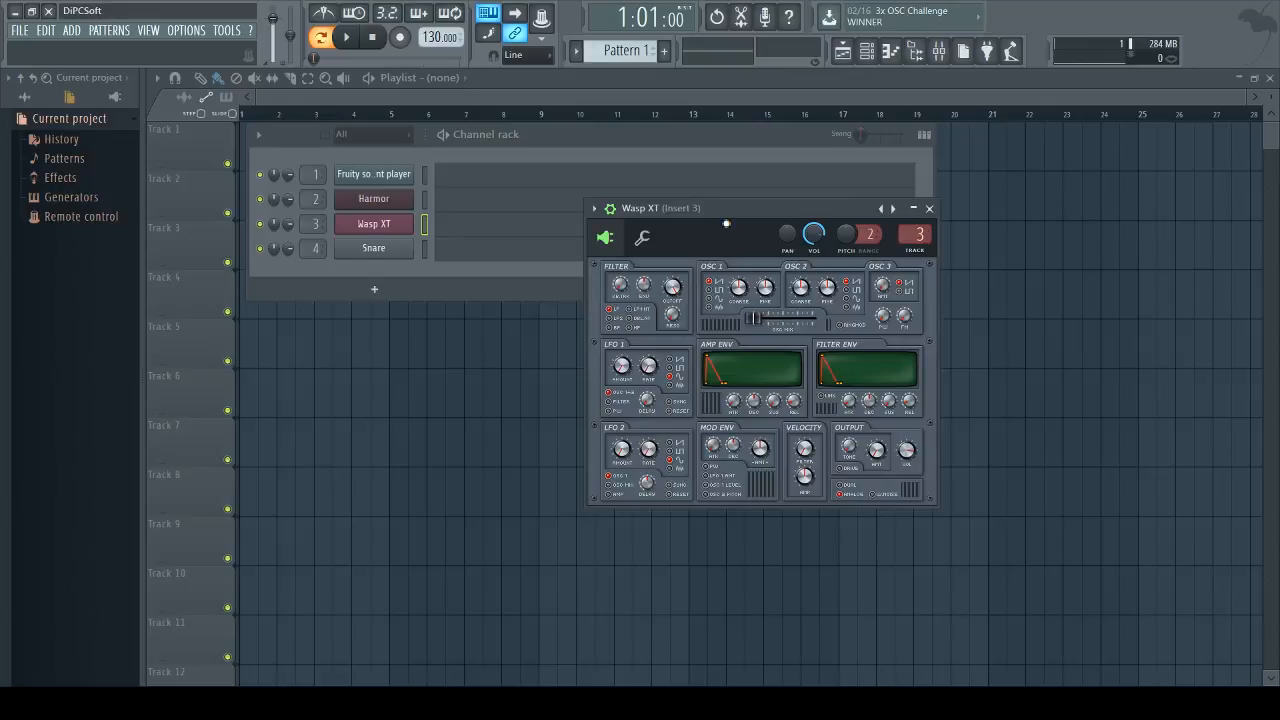
{"action": "key", "text": "z"}
{"action": "key", "text": "x"}
{"action": "key", "text": "z"}
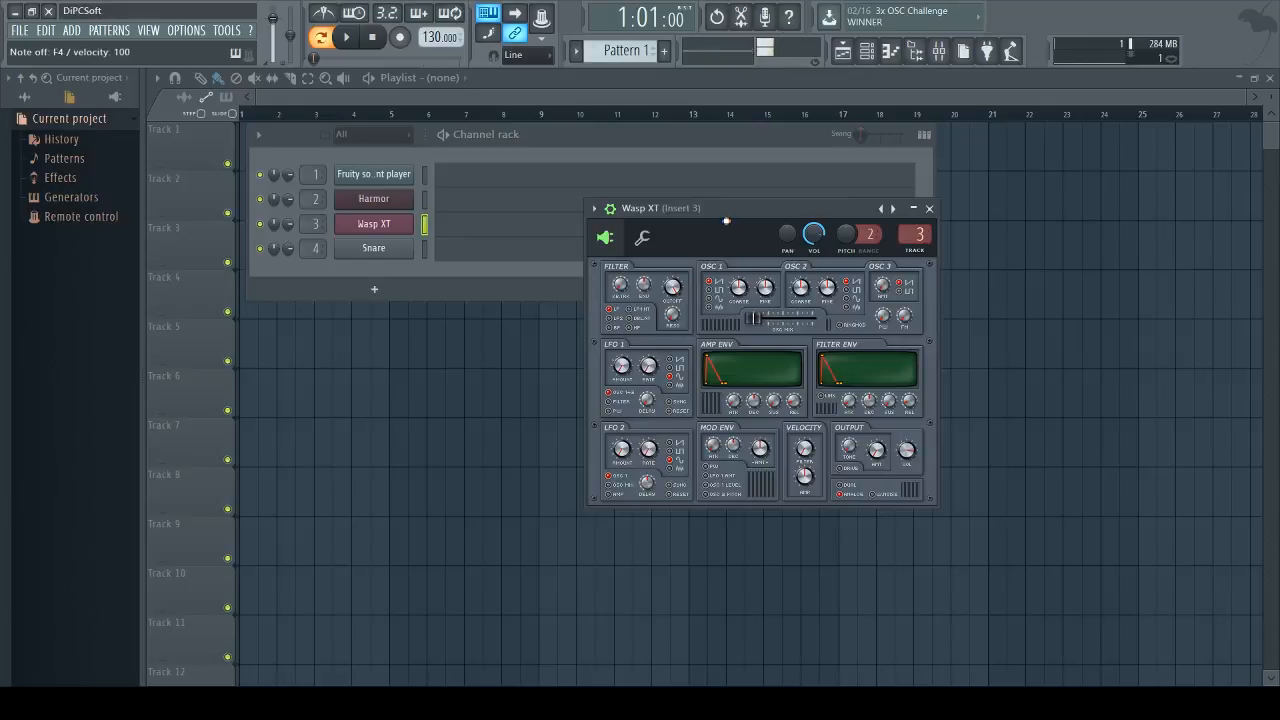
- Bring up the Harmor channel and audition its default sound with a few test notes
{"action": "left_click", "coordinate": [410, 200]}
{"action": "key", "text": "z"}
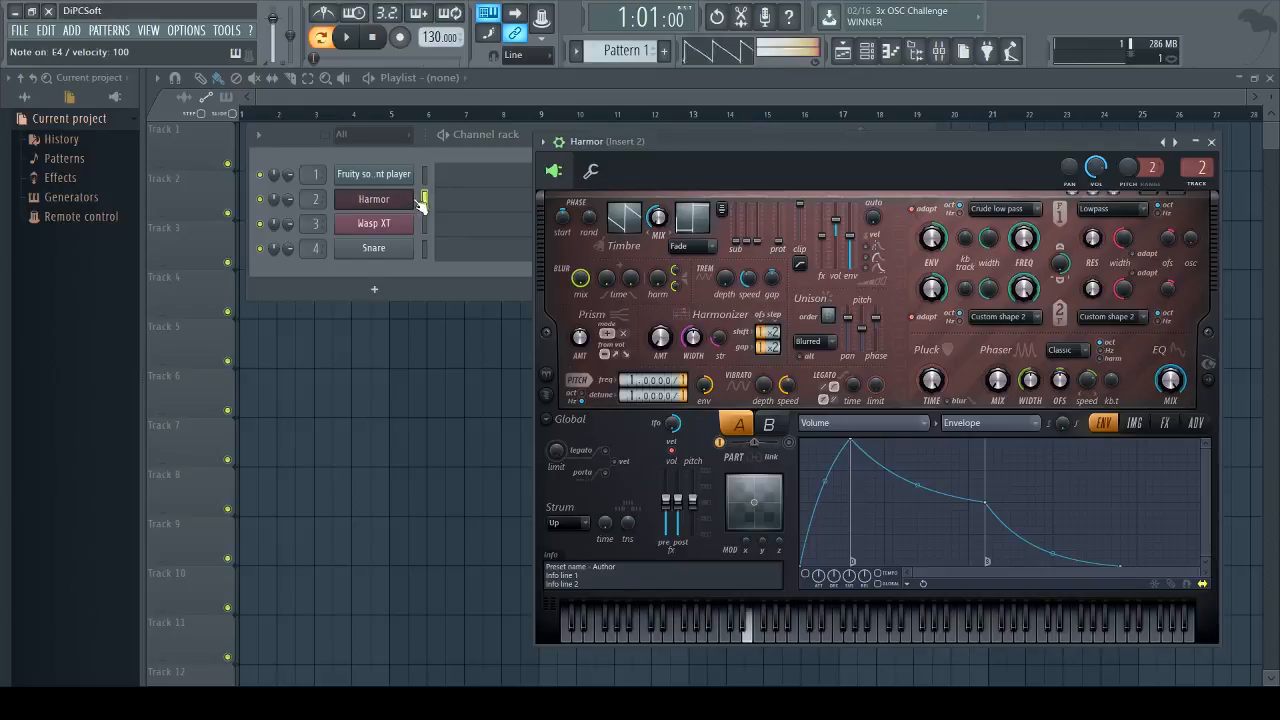
{"action": "key", "text": "m"}
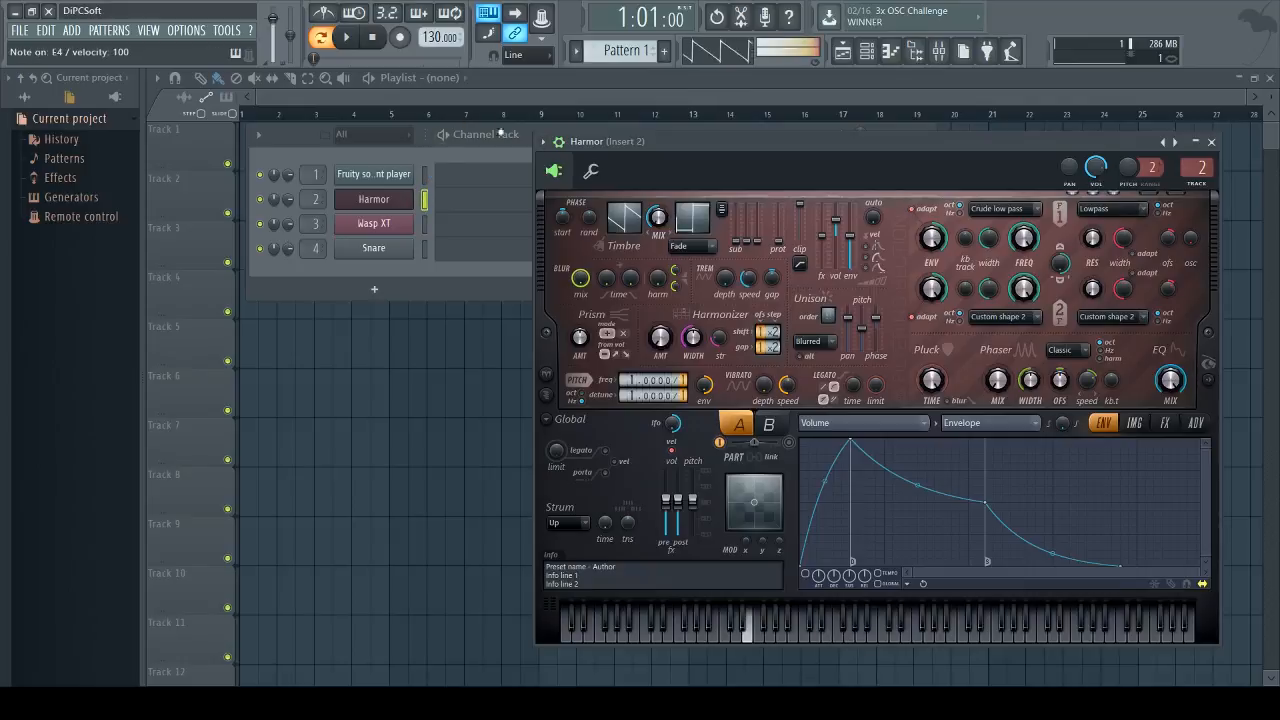
- Load the adaptability preset in Harmor and audition it with a few test notes
{"action": "left_click", "coordinate": [541, 141]}
{"action": "mouse_move", "coordinate": [600, 187]}
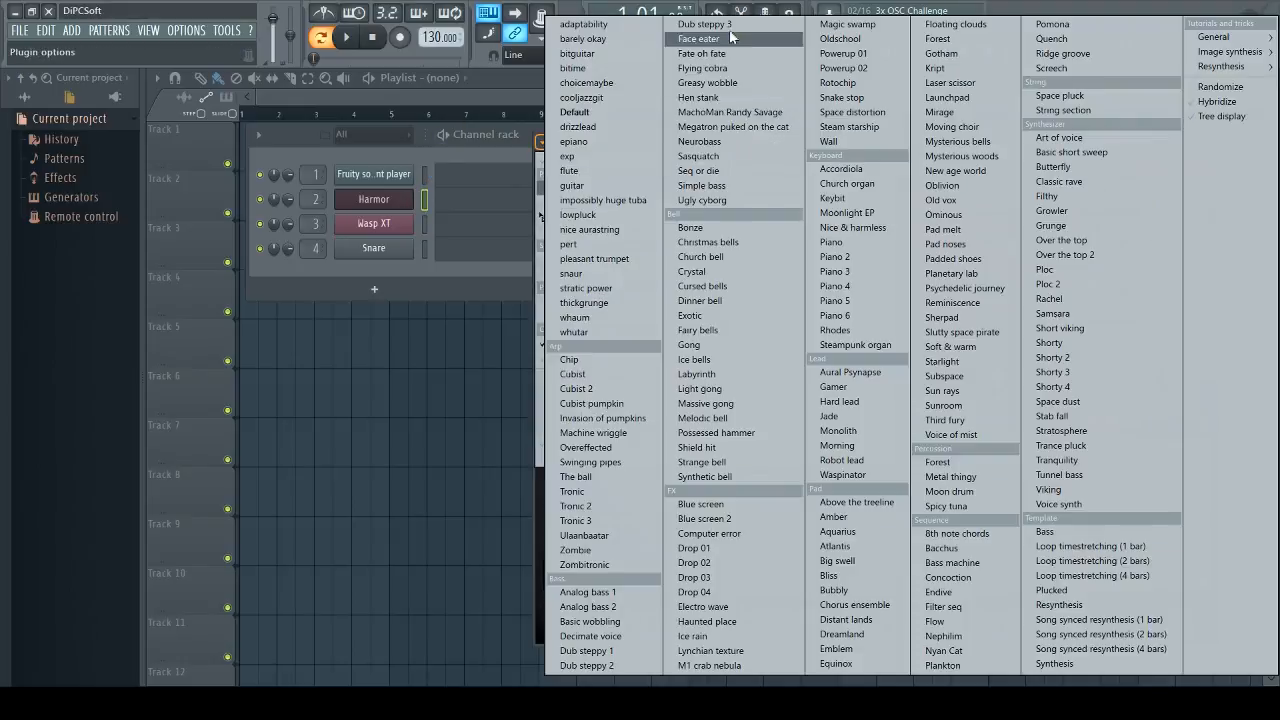
{"action": "left_click", "coordinate": [643, 26]}
{"action": "key", "text": "z"}
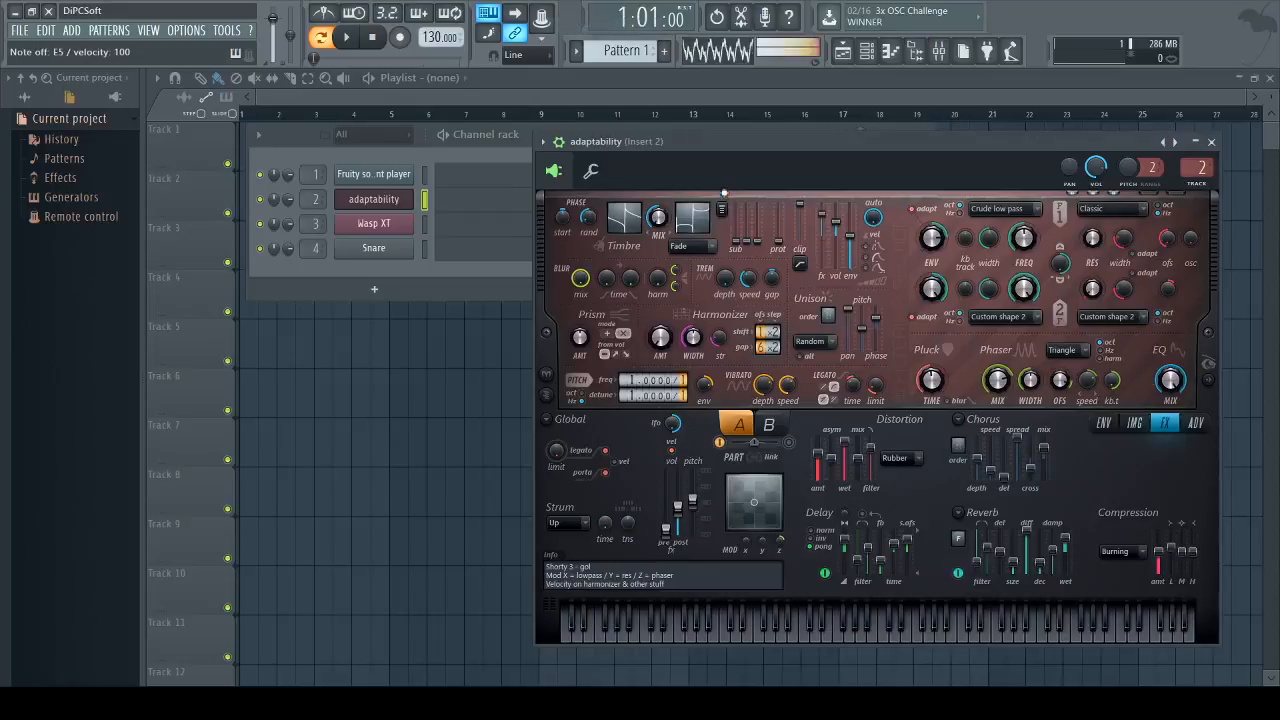
{"action": "key", "text": "m"}
{"action": "key", "text": "b"}
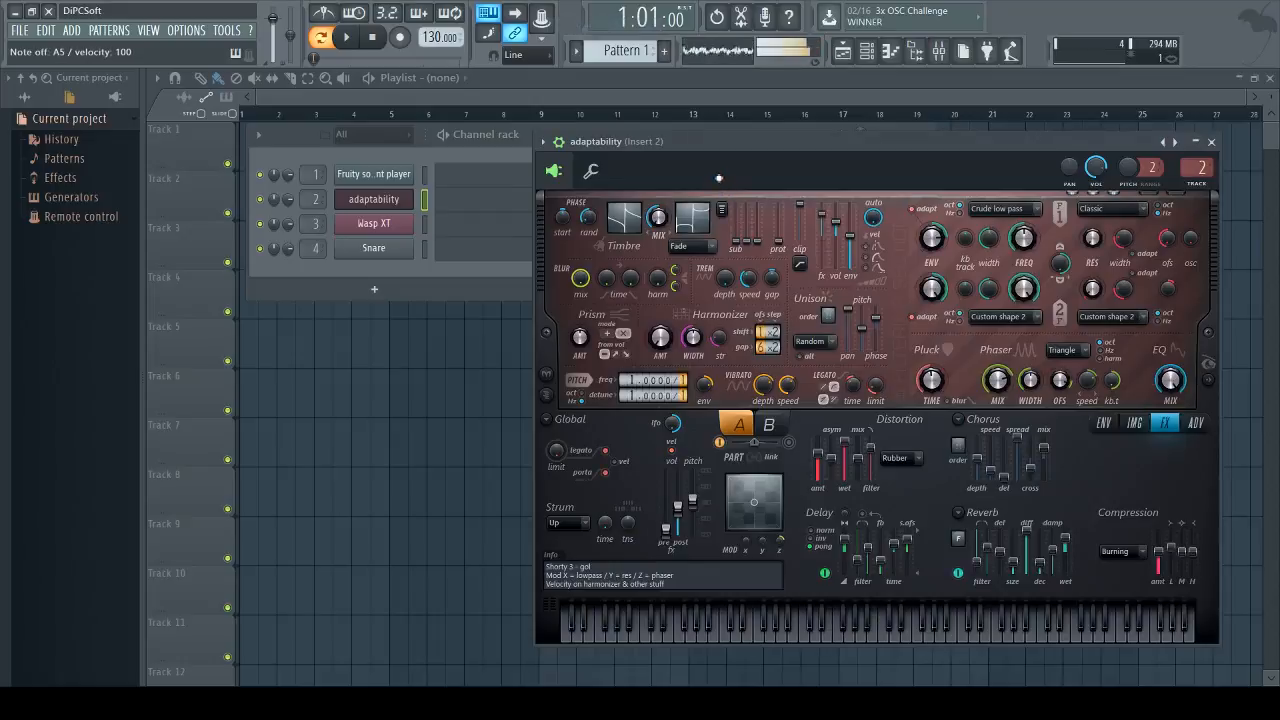
{"action": "key", "text": "m"}
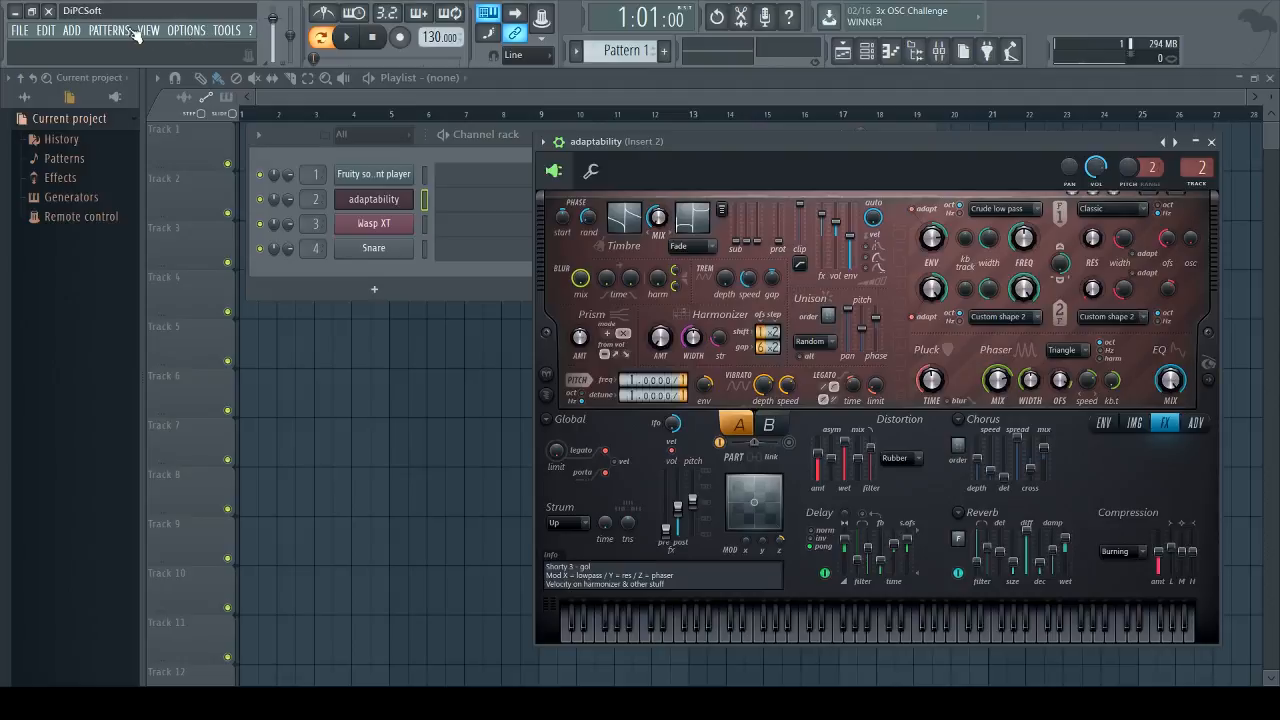
- Open the plugin manager by way of the full generator plugin list
{"action": "left_click", "coordinate": [227, 31]}
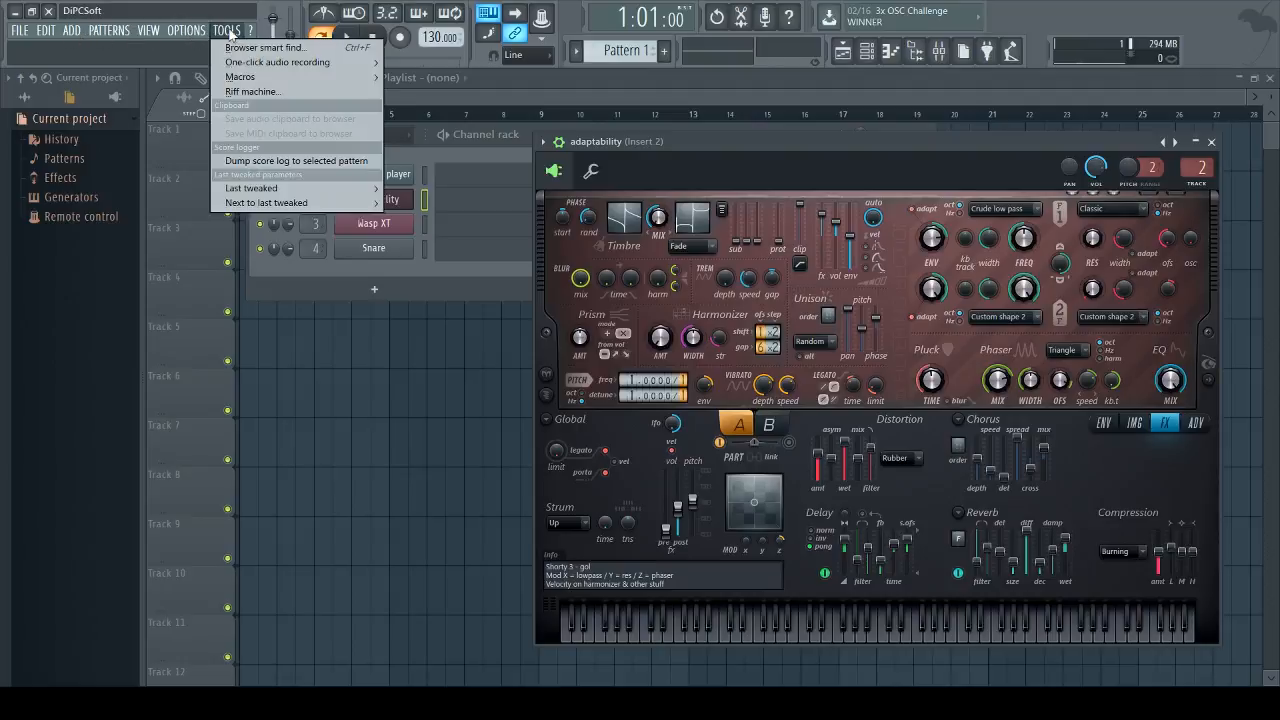
{"action": "mouse_move", "coordinate": [193, 31]}
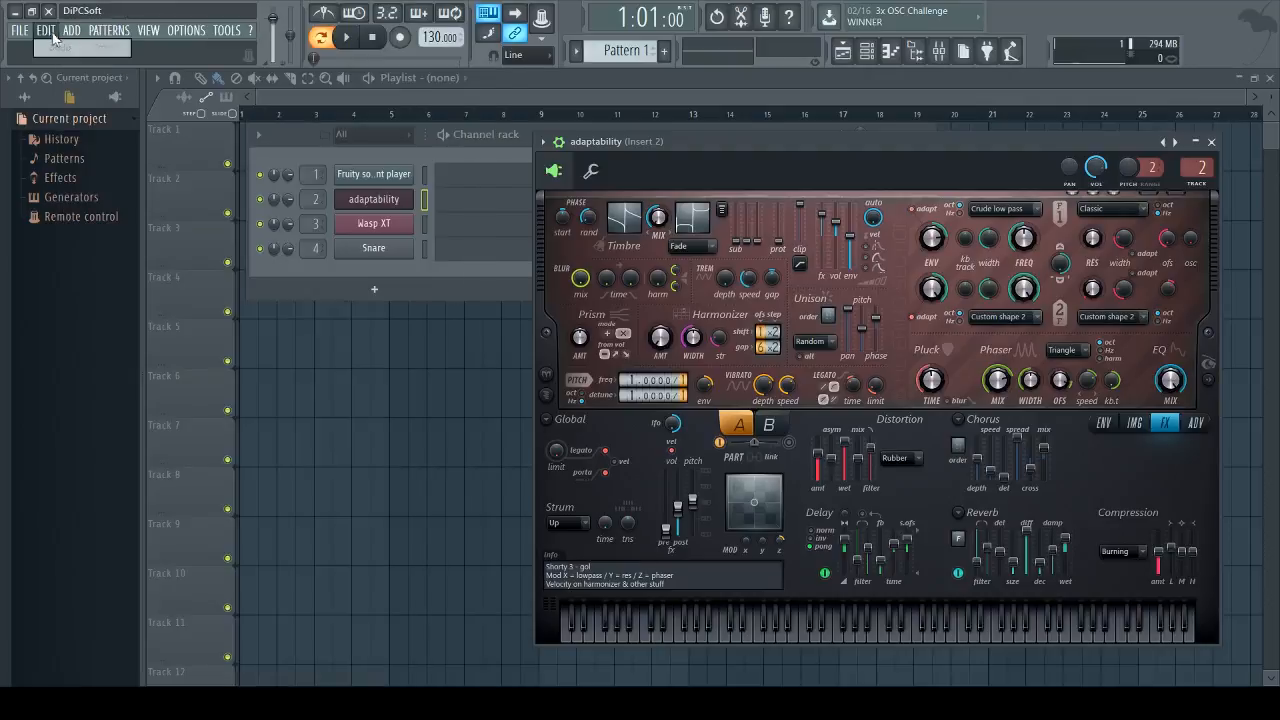
{"action": "left_click", "coordinate": [71, 30]}
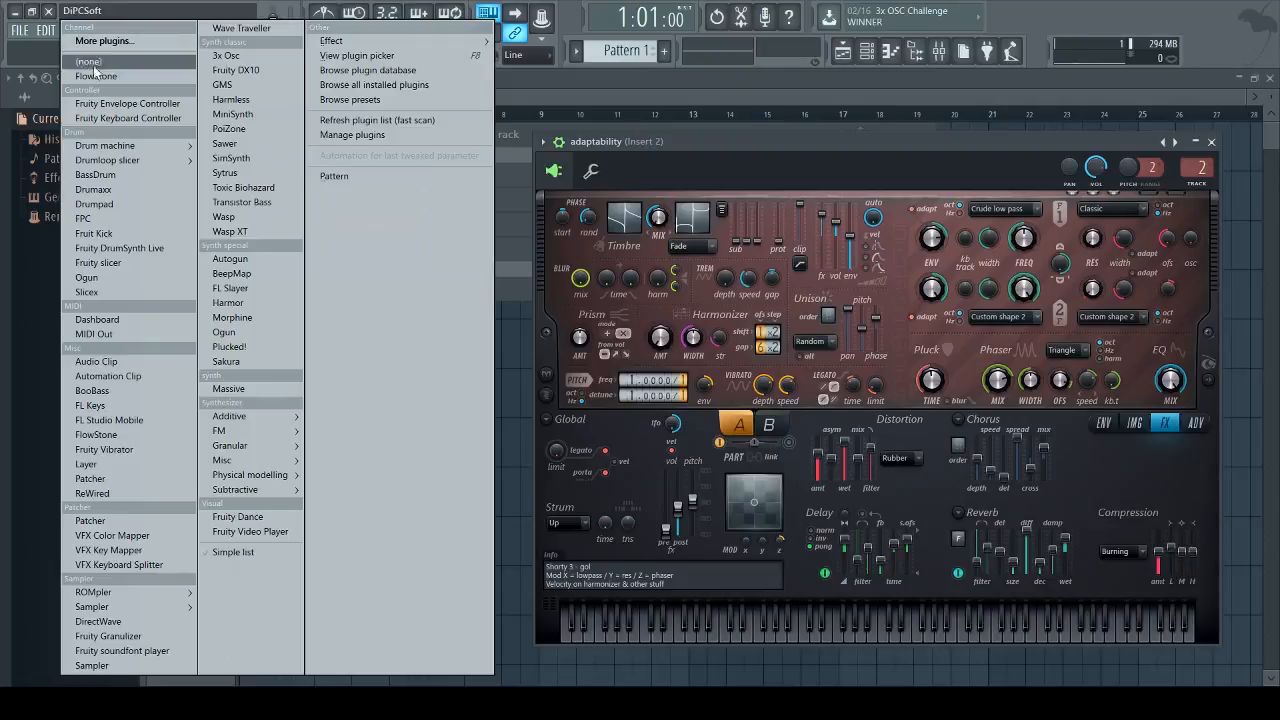
{"action": "left_click", "coordinate": [108, 42]}
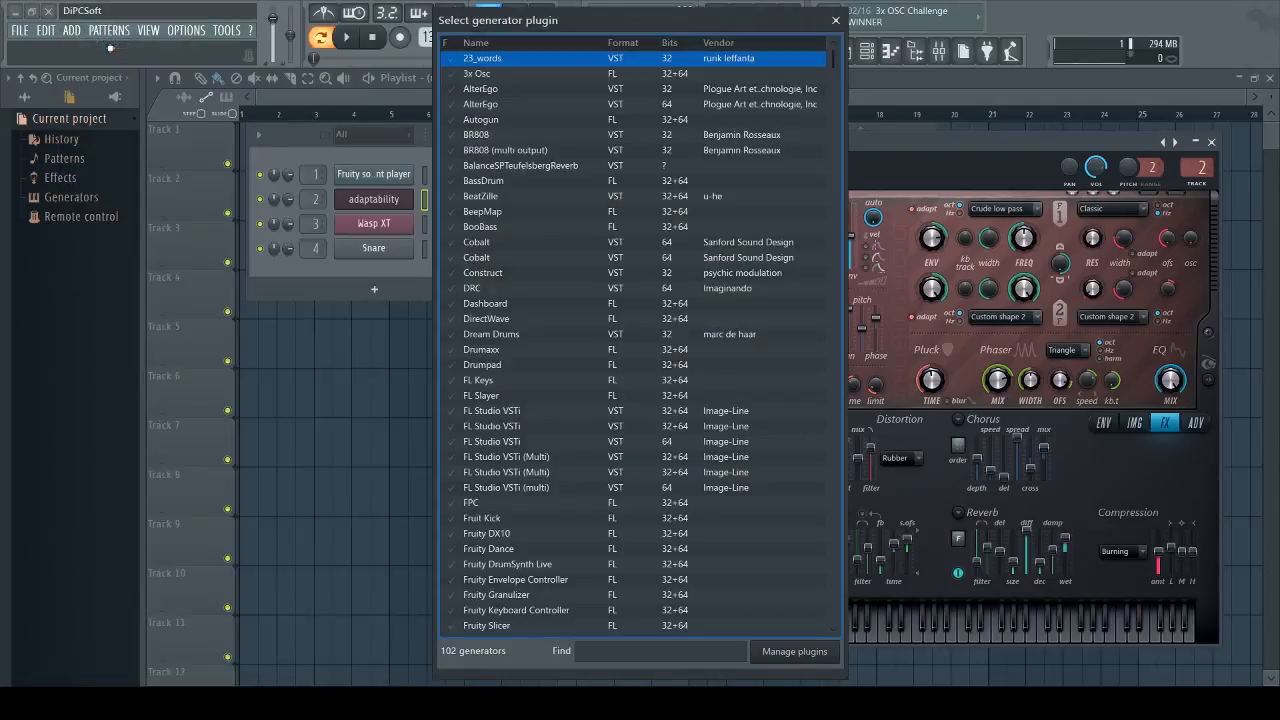
{"action": "left_click", "coordinate": [812, 655]}
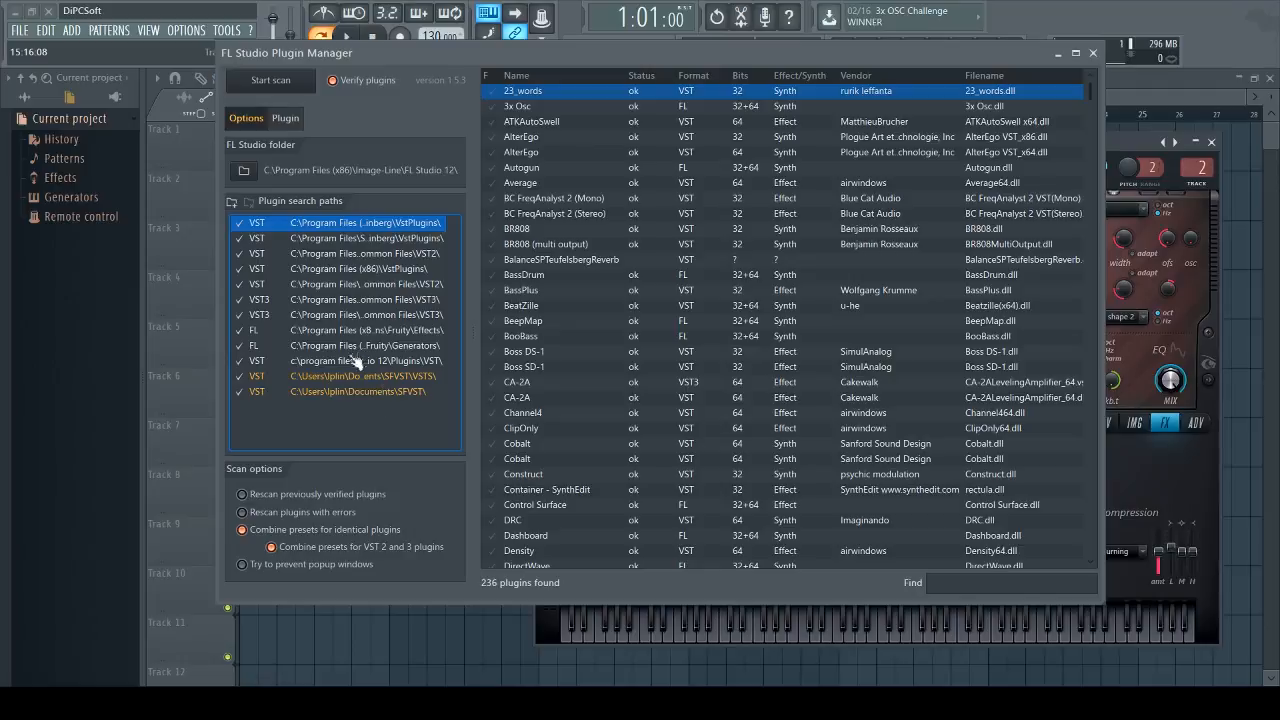
- Examine the plugin search paths, going through the VstPlugins and VST2 folders and the SFVST folder in Documents
{"action": "left_click", "coordinate": [336, 240]}
{"action": "left_click", "coordinate": [338, 256]}
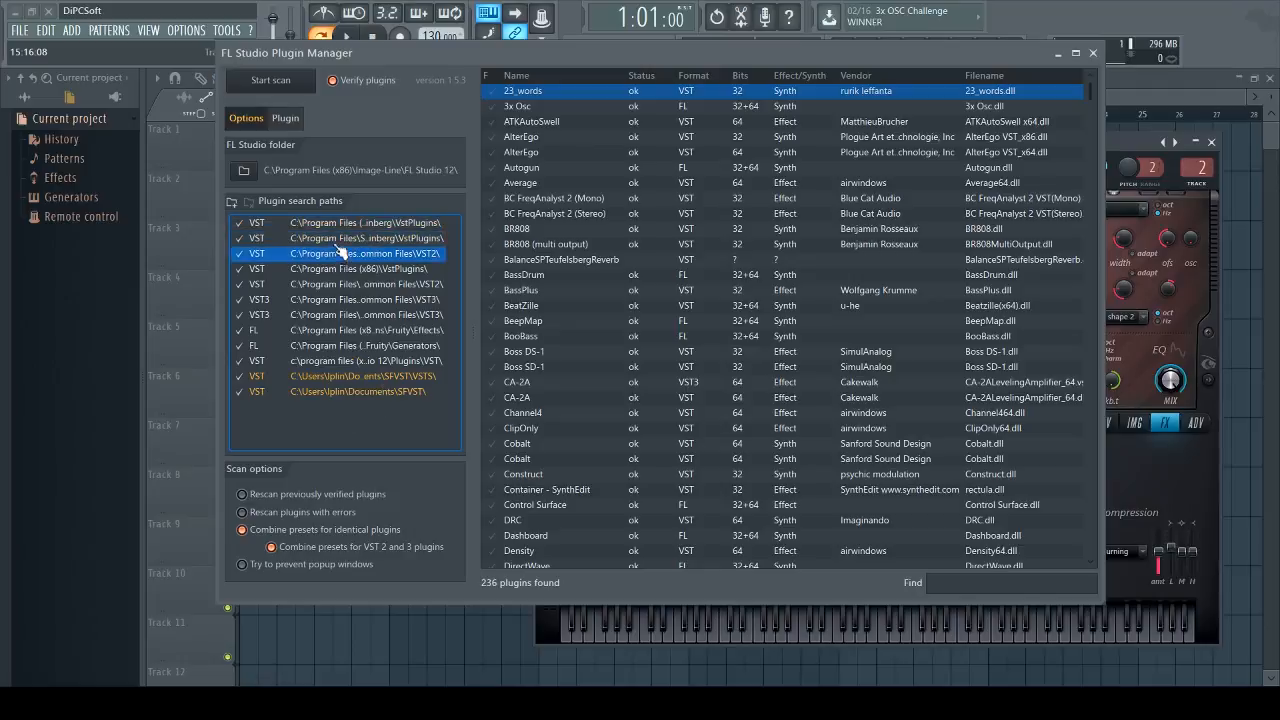
{"action": "left_click", "coordinate": [338, 224]}
{"action": "left_click", "coordinate": [338, 238]}
{"action": "left_click", "coordinate": [338, 254]}
{"action": "left_click", "coordinate": [337, 269]}
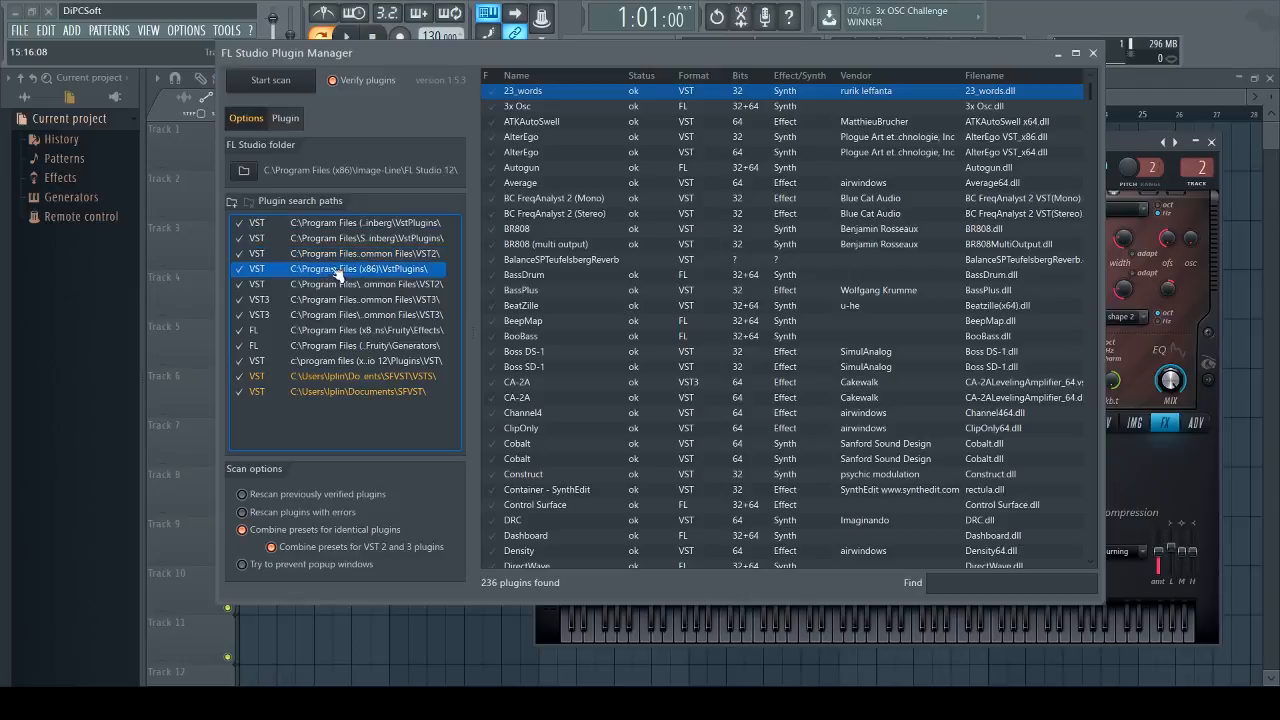
{"action": "left_click", "coordinate": [337, 229]}
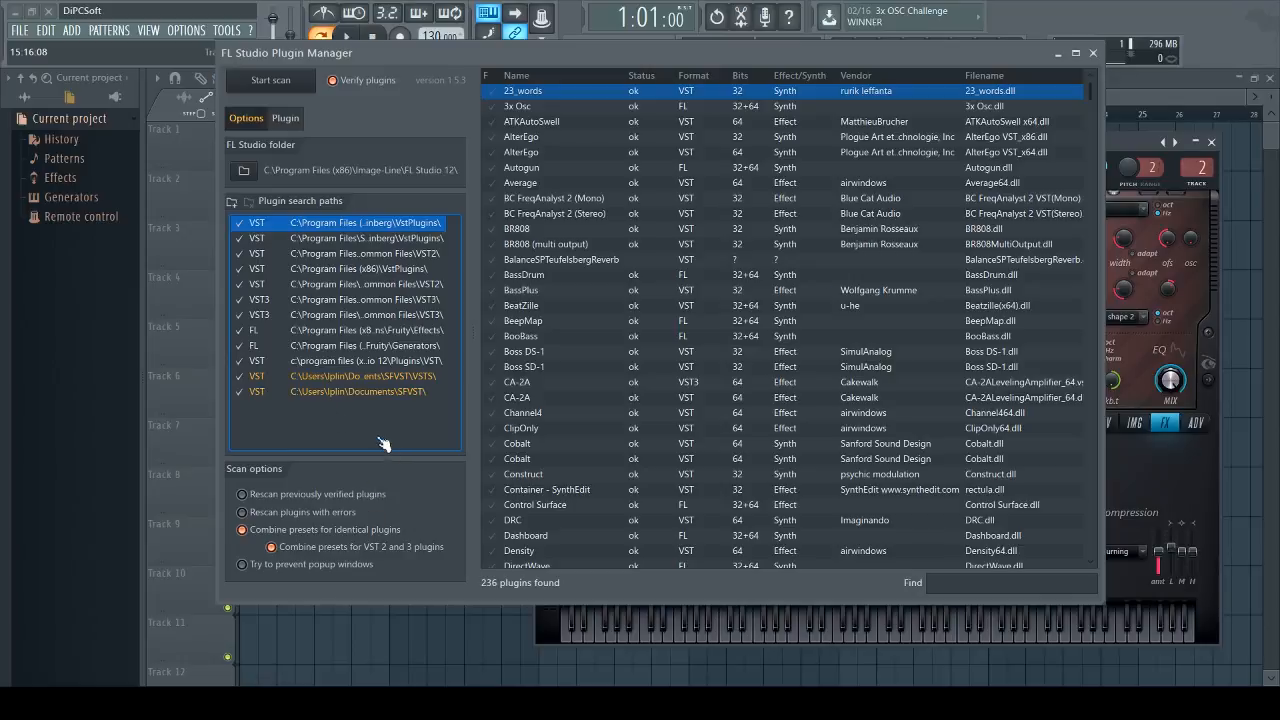
{"action": "left_click", "coordinate": [358, 392]}
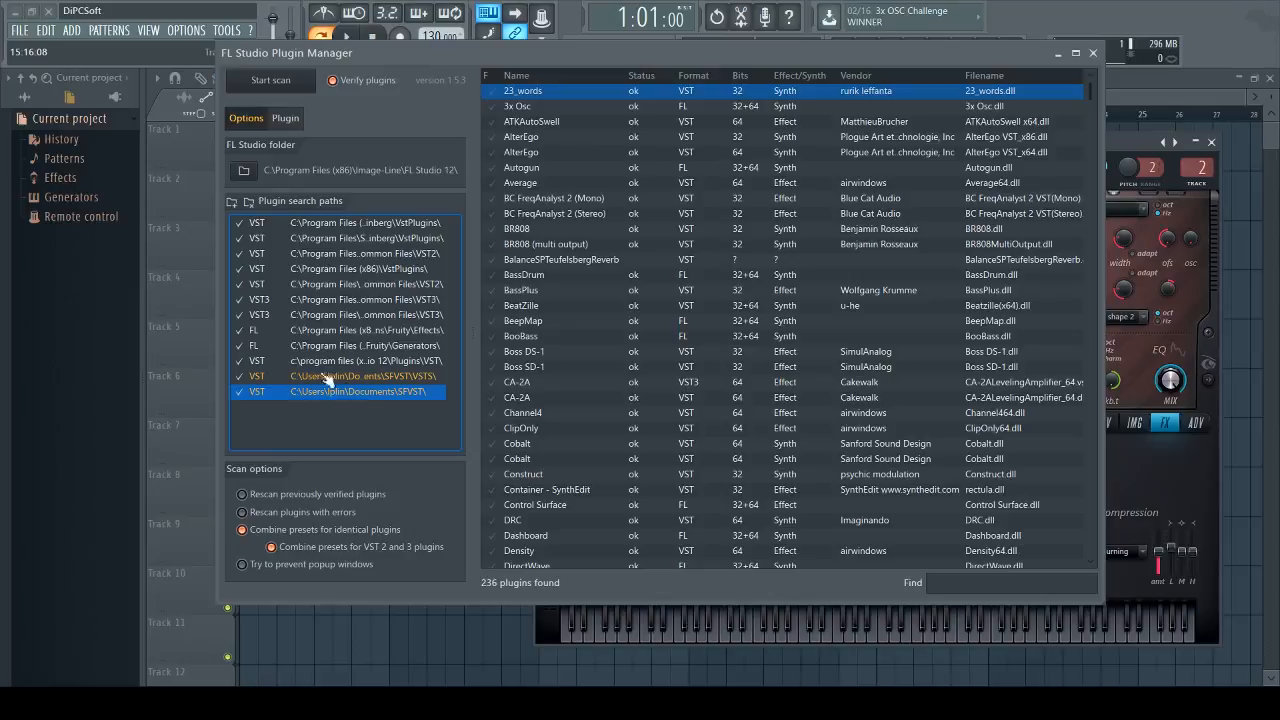
{"action": "left_click", "coordinate": [233, 203]}
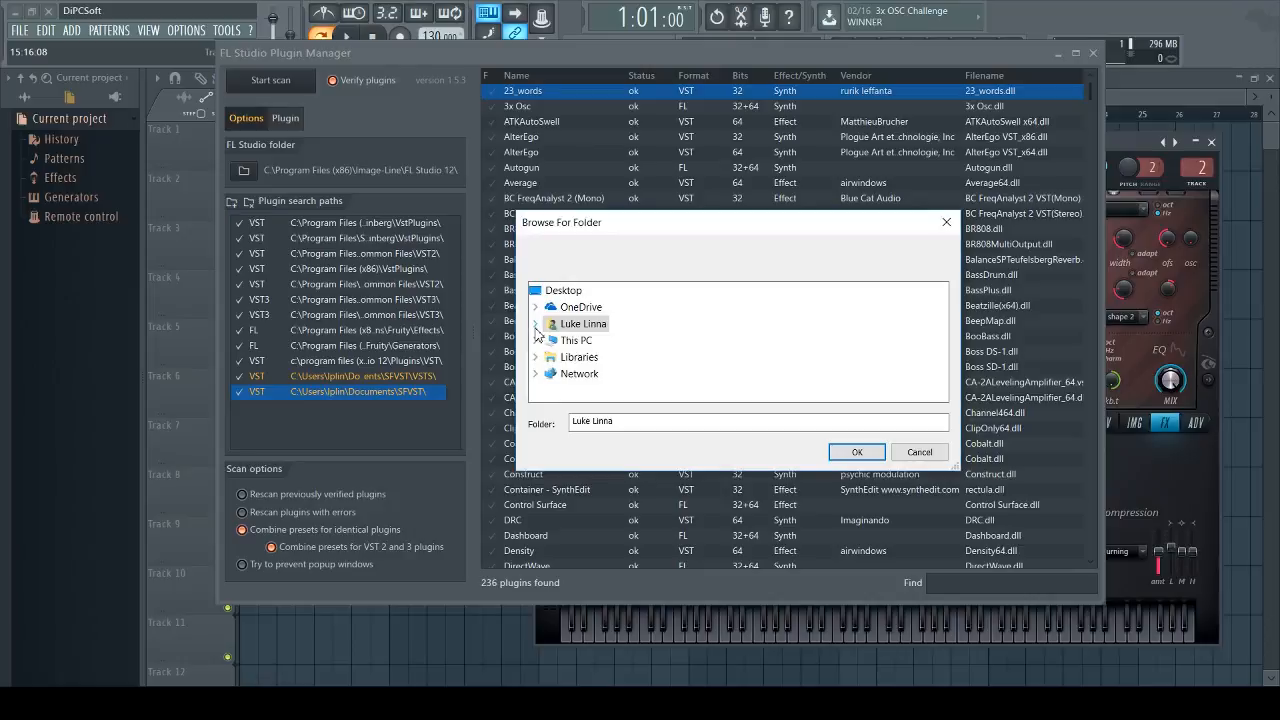
{"action": "left_click", "coordinate": [537, 324]}
{"action": "scroll", "coordinate": [585, 370], "scroll_direction": "down", "scroll_amount": 4}
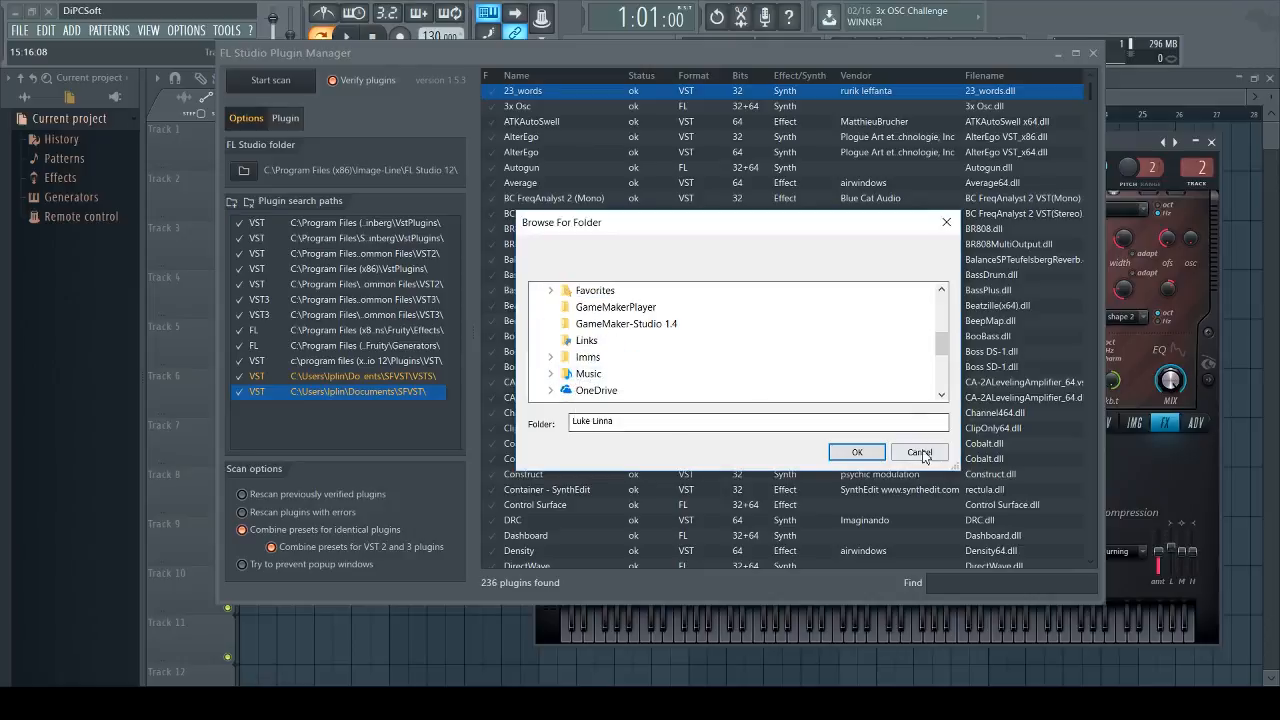
{"action": "scroll", "coordinate": [598, 338], "scroll_direction": "up", "scroll_amount": 1}
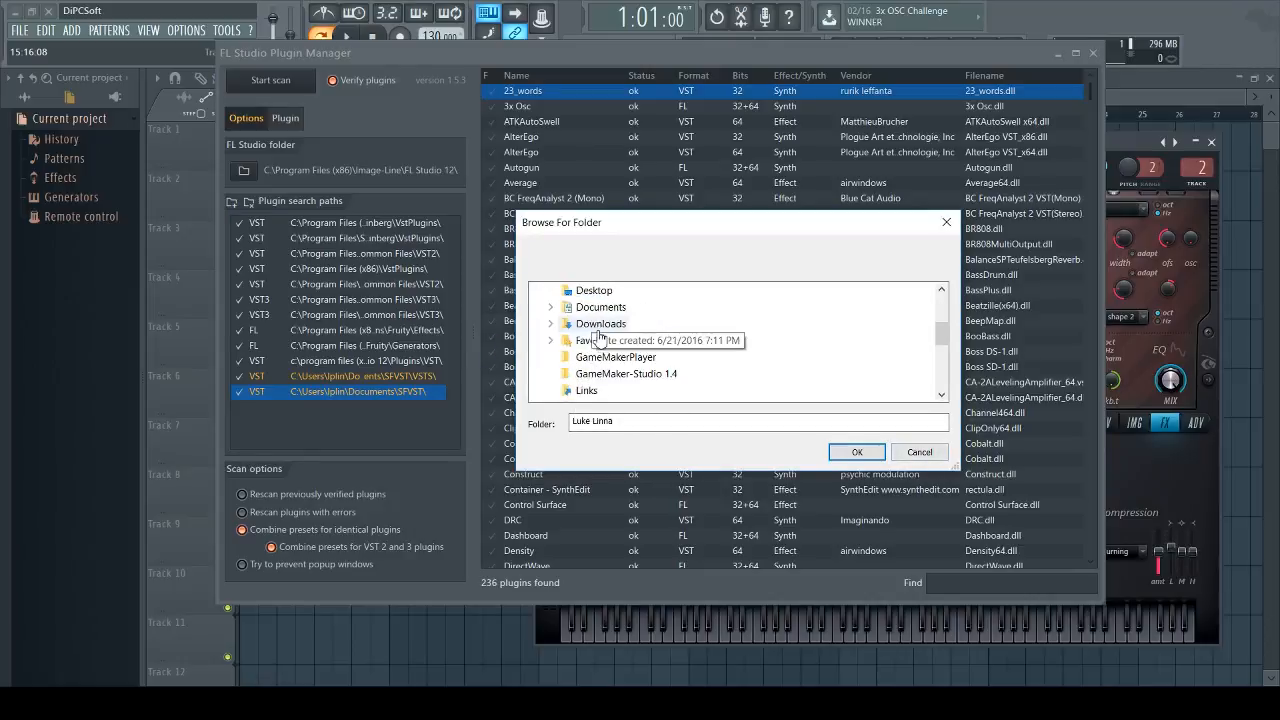
{"action": "scroll", "coordinate": [617, 369], "scroll_direction": "down", "scroll_amount": 4}
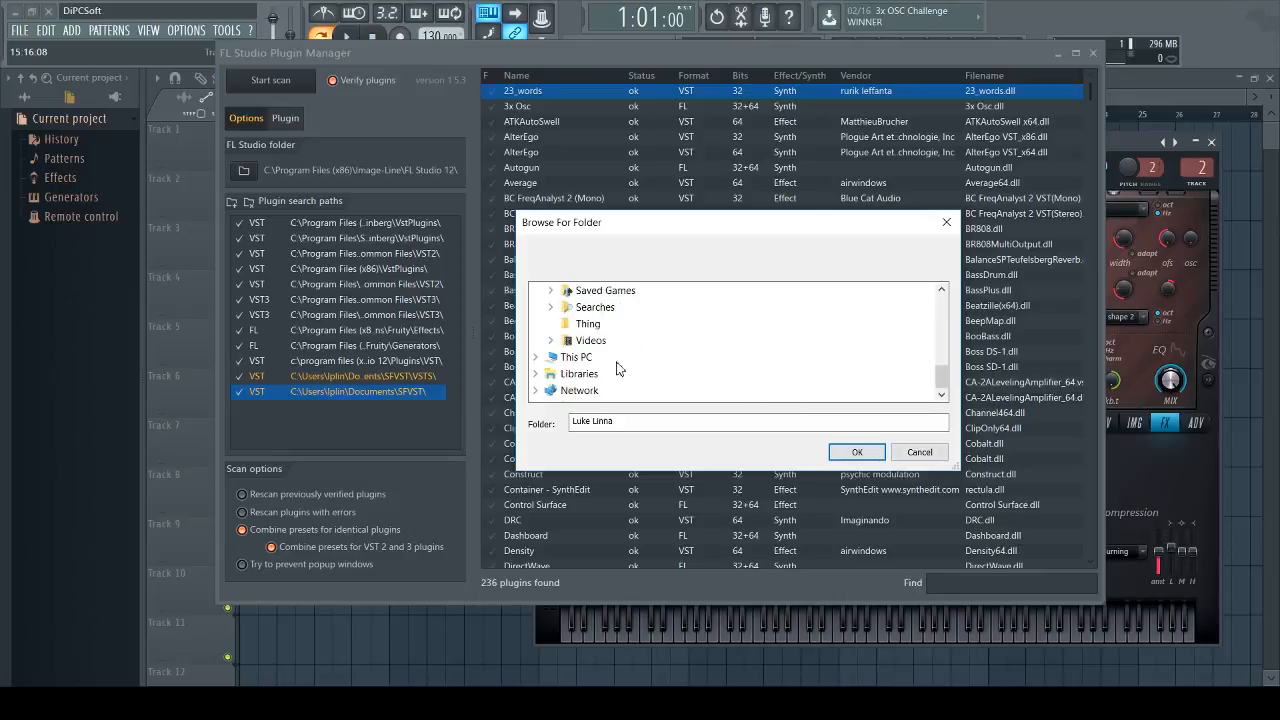
{"action": "scroll", "coordinate": [640, 375], "scroll_direction": "up", "scroll_amount": 2}
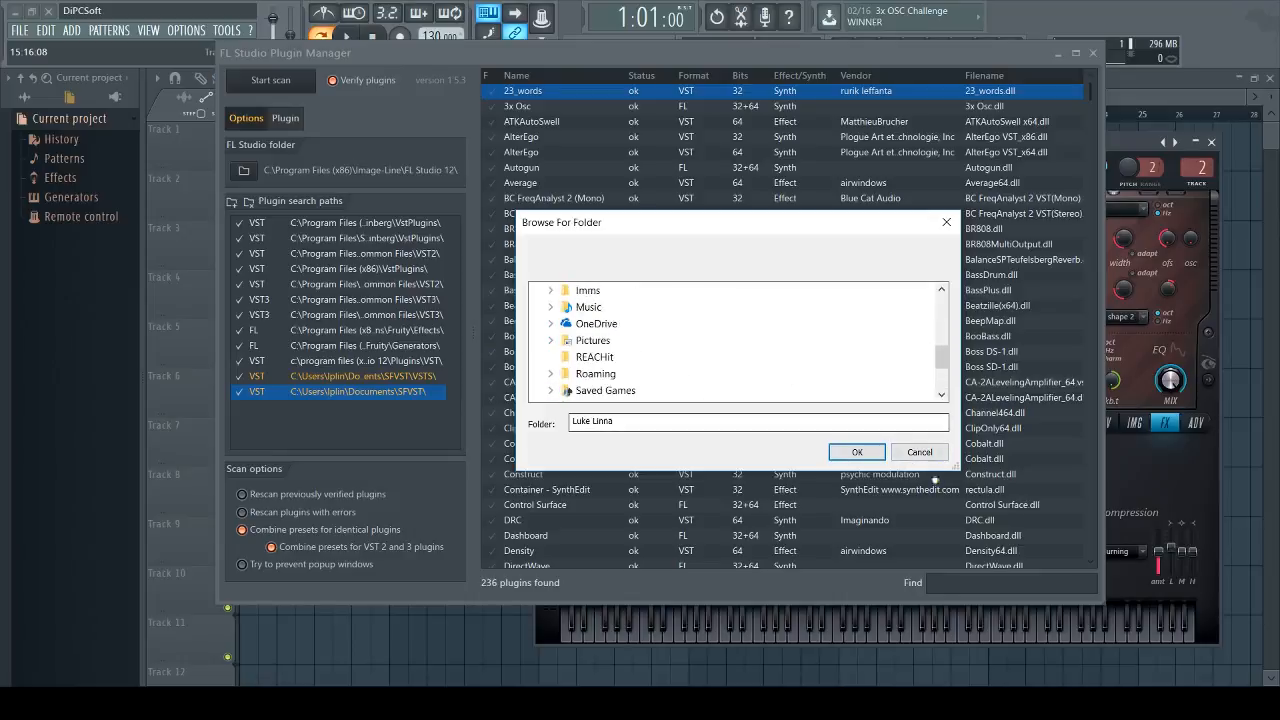
{"action": "left_click", "coordinate": [916, 452]}
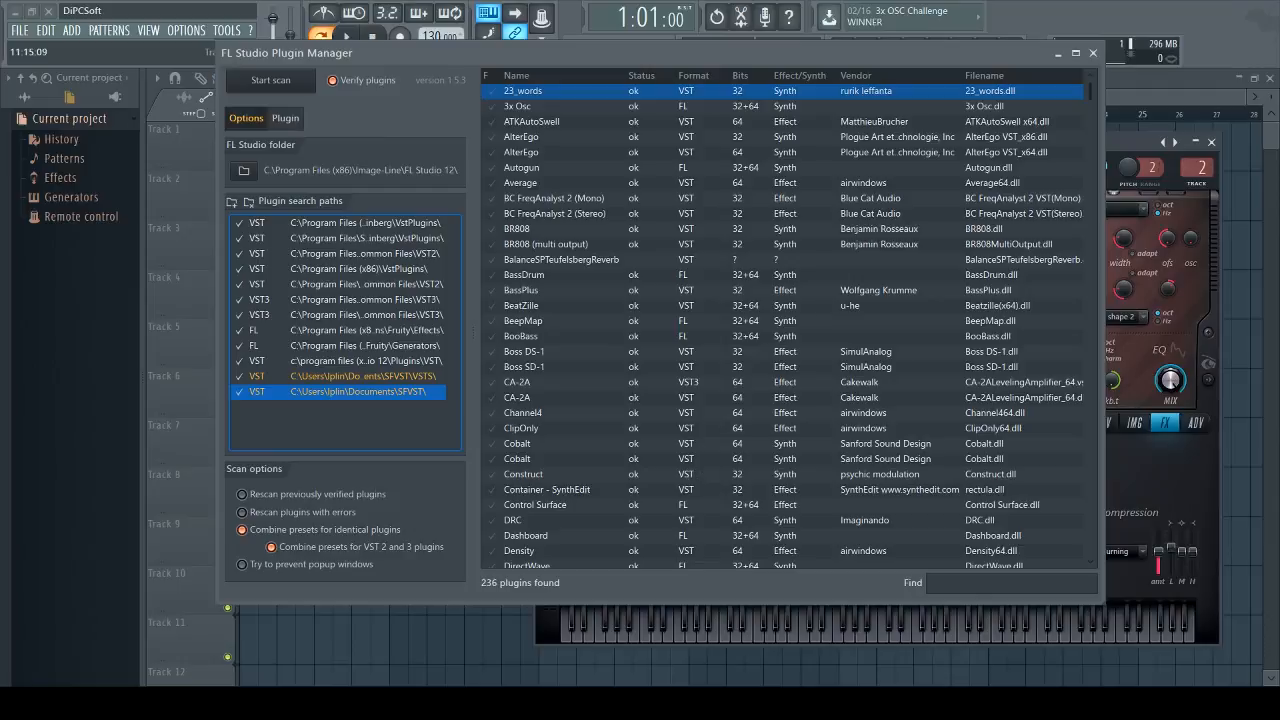
- Switch to File Explorer and examine the plugin files in the VSTS folder inside Documents > SFVST, and close the window
{"action": "left_click", "coordinate": [614, 685]}
{"action": "left_click", "coordinate": [340, 294]}
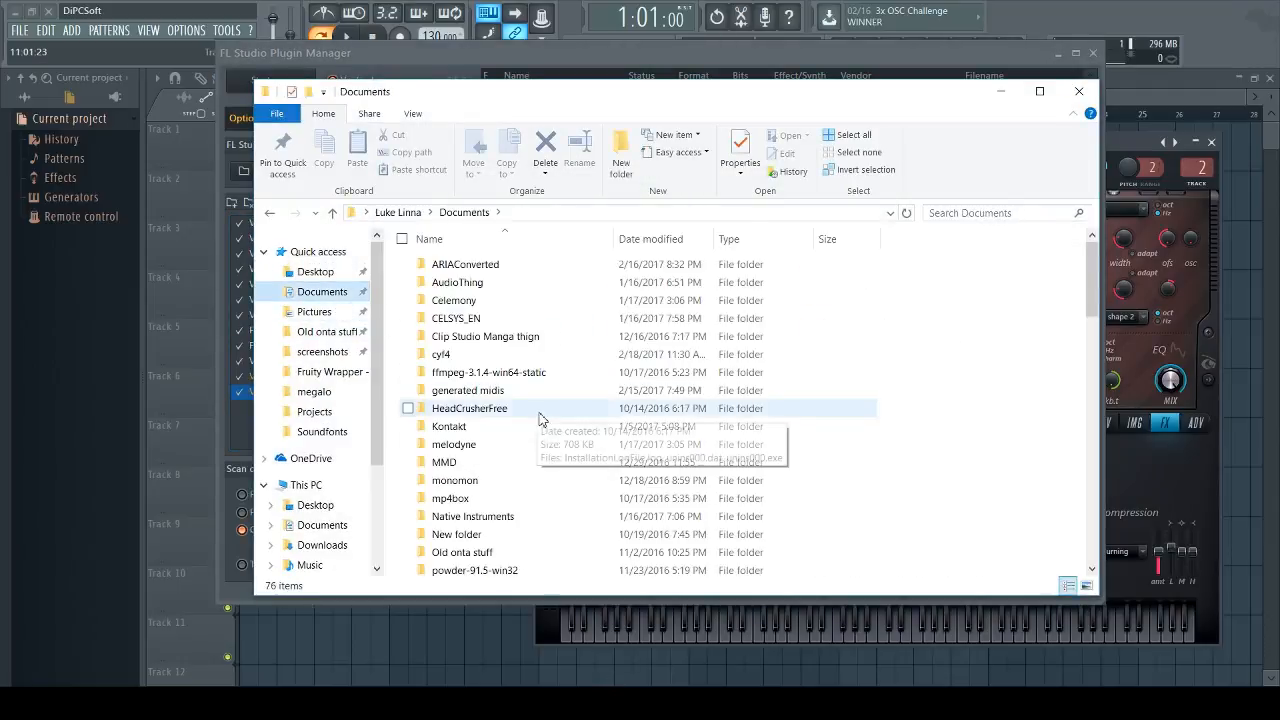
{"action": "scroll", "coordinate": [500, 480], "scroll_direction": "down", "scroll_amount": 1}
{"action": "double_click", "coordinate": [455, 570]}
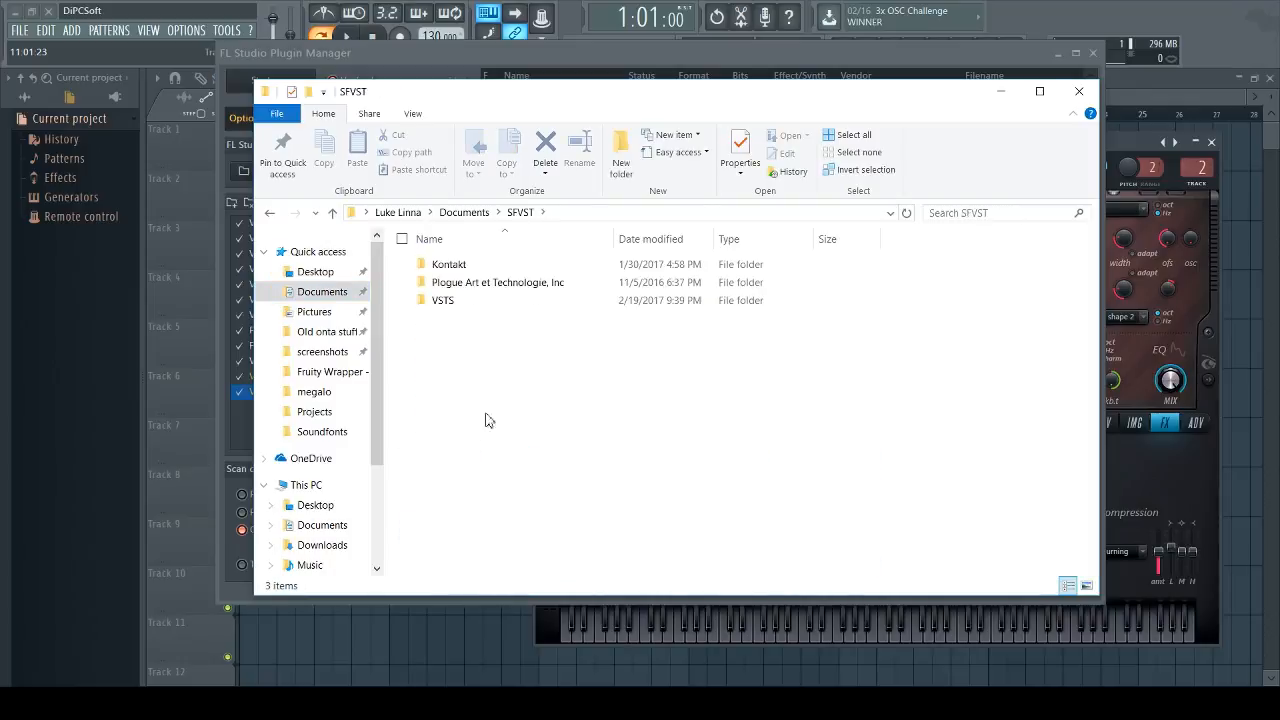
{"action": "double_click", "coordinate": [470, 302]}
{"action": "scroll", "coordinate": [505, 450], "scroll_direction": "down", "scroll_amount": 5}
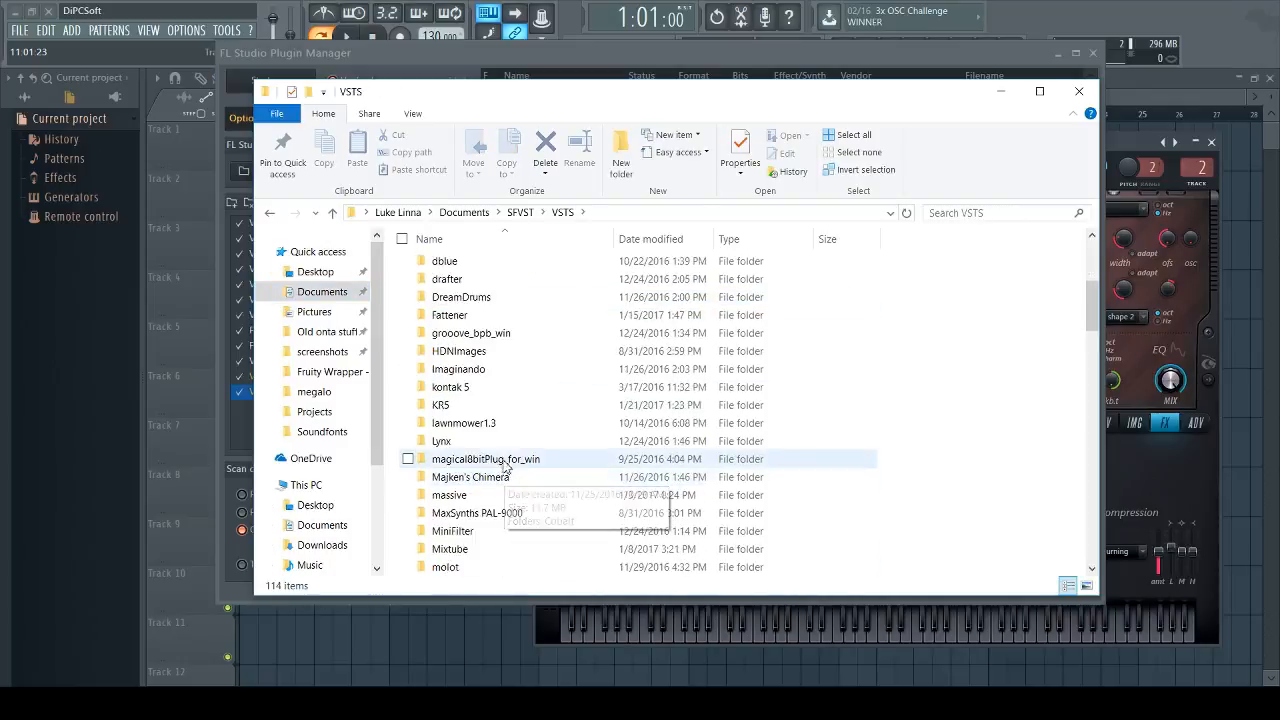
{"action": "scroll", "coordinate": [510, 455], "scroll_direction": "down", "scroll_amount": 20}
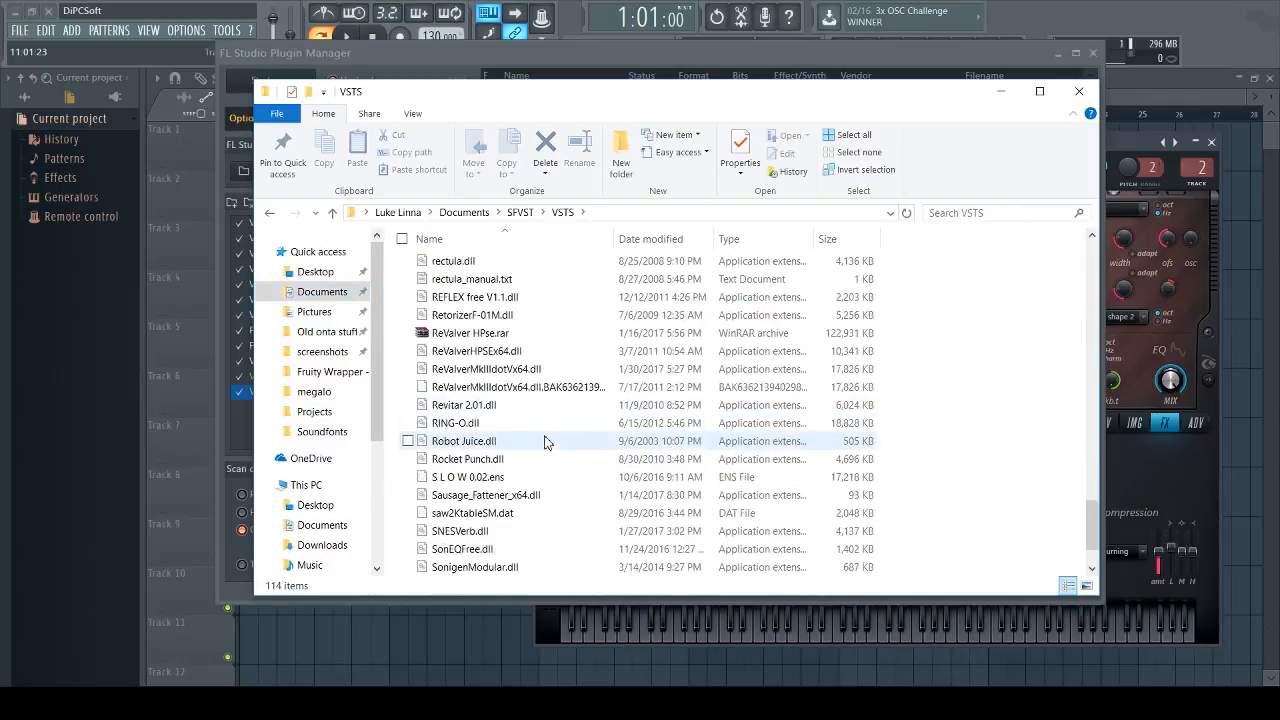
{"action": "scroll", "coordinate": [545, 445], "scroll_direction": "up", "scroll_amount": 6}
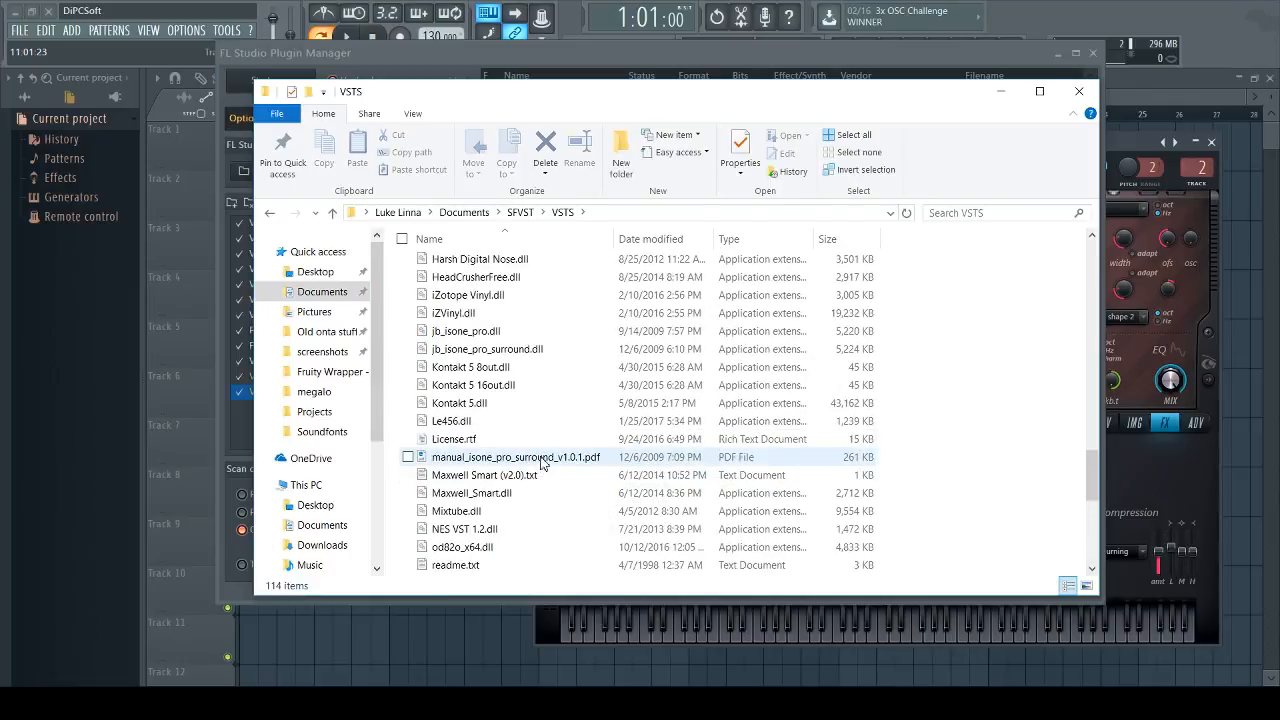
{"action": "scroll", "coordinate": [541, 461], "scroll_direction": "up", "scroll_amount": 5}
{"action": "scroll", "coordinate": [541, 461], "scroll_direction": "up", "scroll_amount": 3}
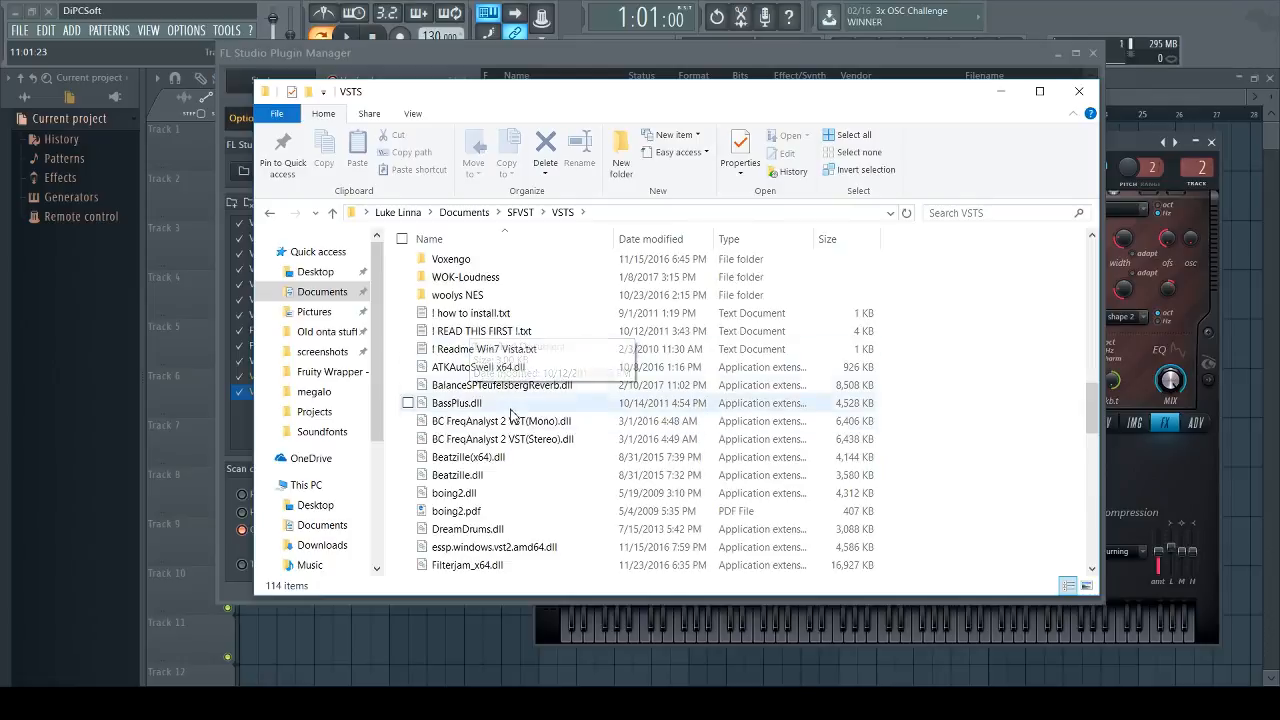
{"action": "left_click", "coordinate": [1088, 91]}
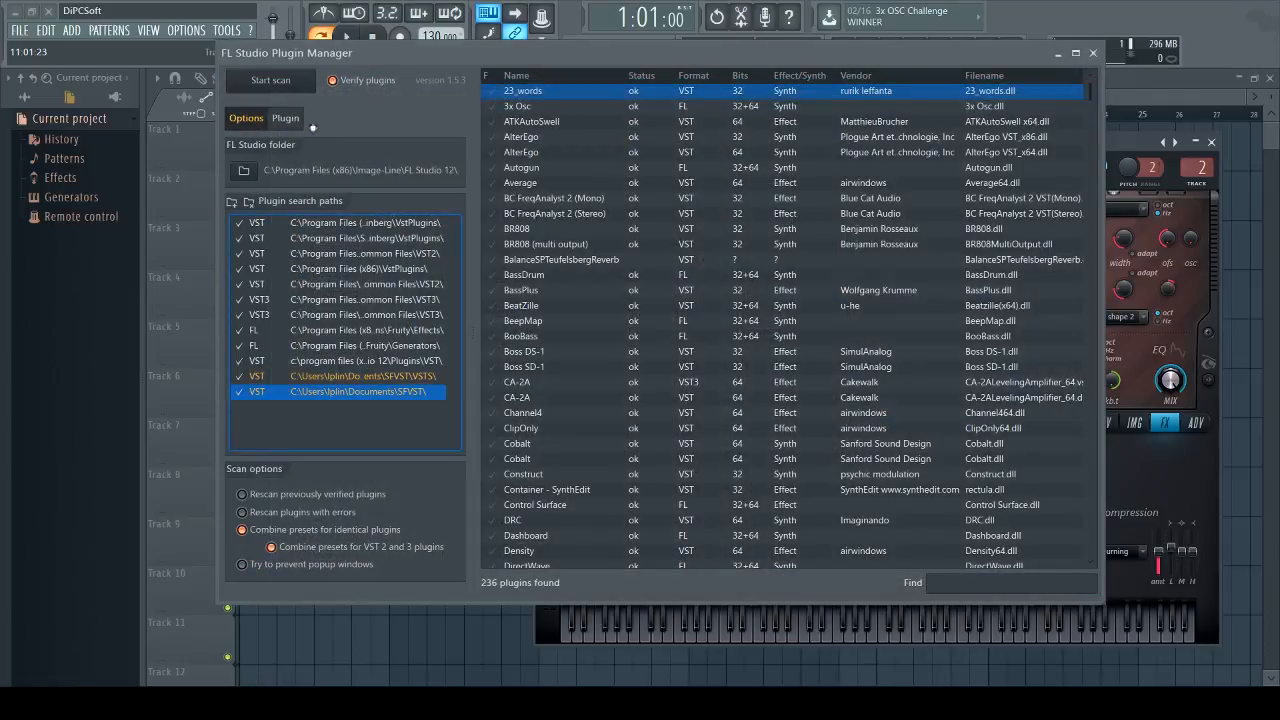
- Scan the search paths for plugins, select the BalanceSPTeufelsbergReverb entry and close the plugin manager
{"action": "left_click", "coordinate": [272, 80]}
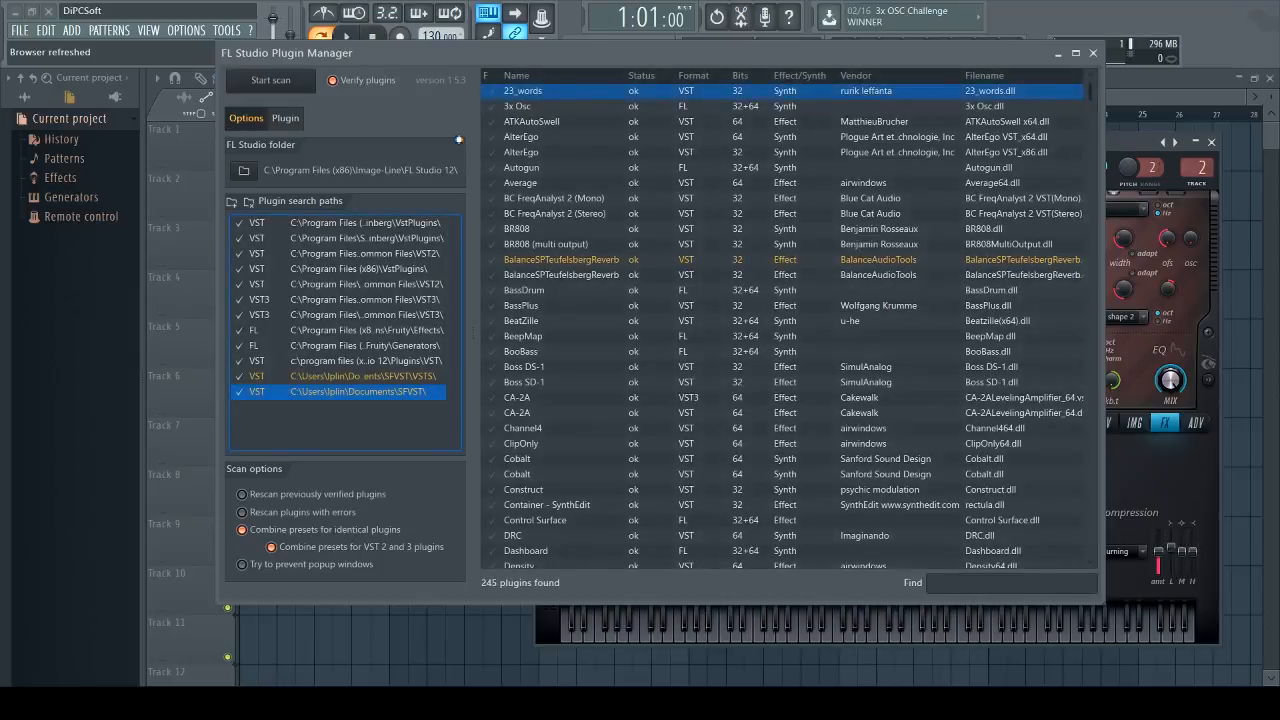
{"action": "left_click", "coordinate": [570, 262]}
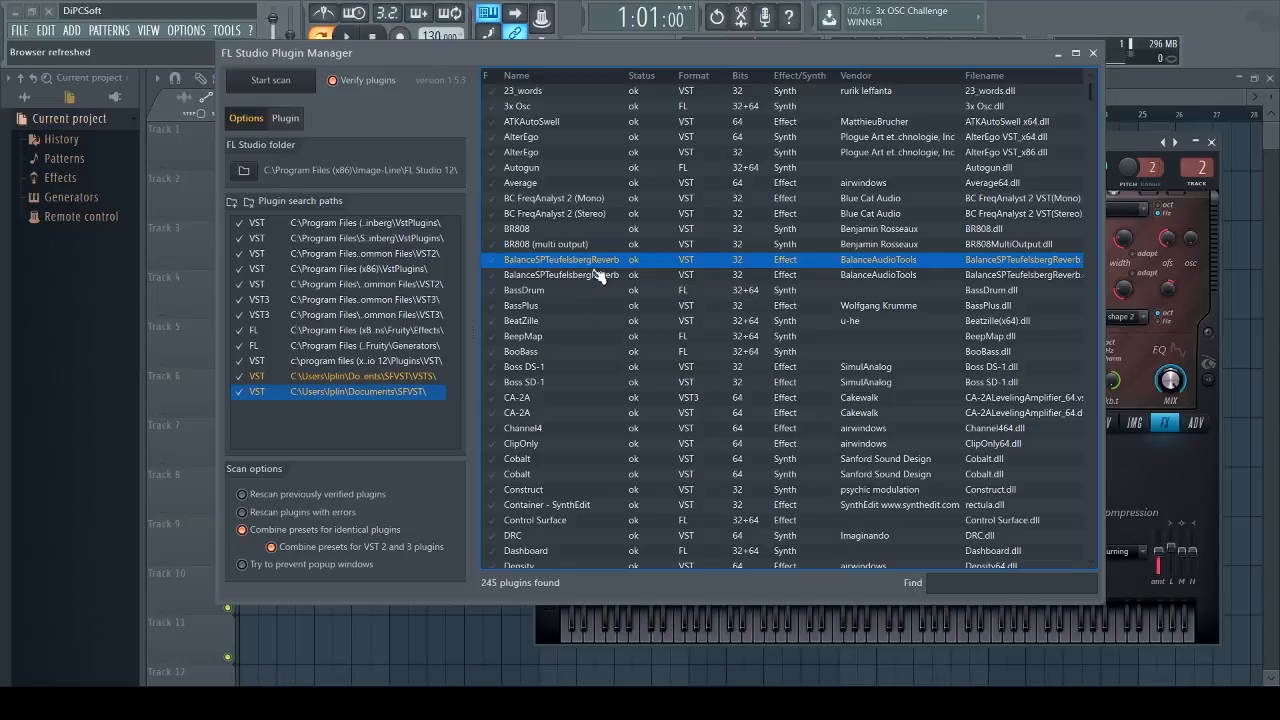
{"action": "left_click", "coordinate": [1093, 52]}
- Look at the adaptability and Wasp XT instrument windows in turn from the channel rack
{"action": "left_click", "coordinate": [413, 206]}
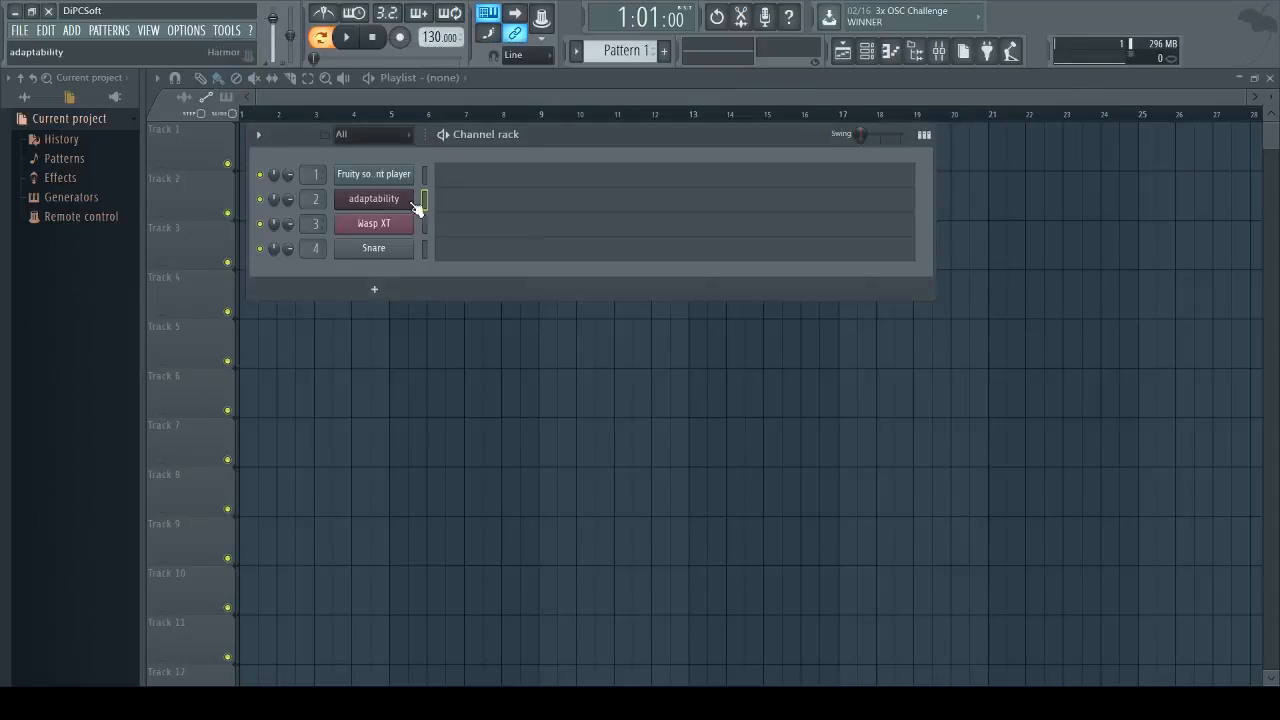
{"action": "left_click", "coordinate": [412, 205]}
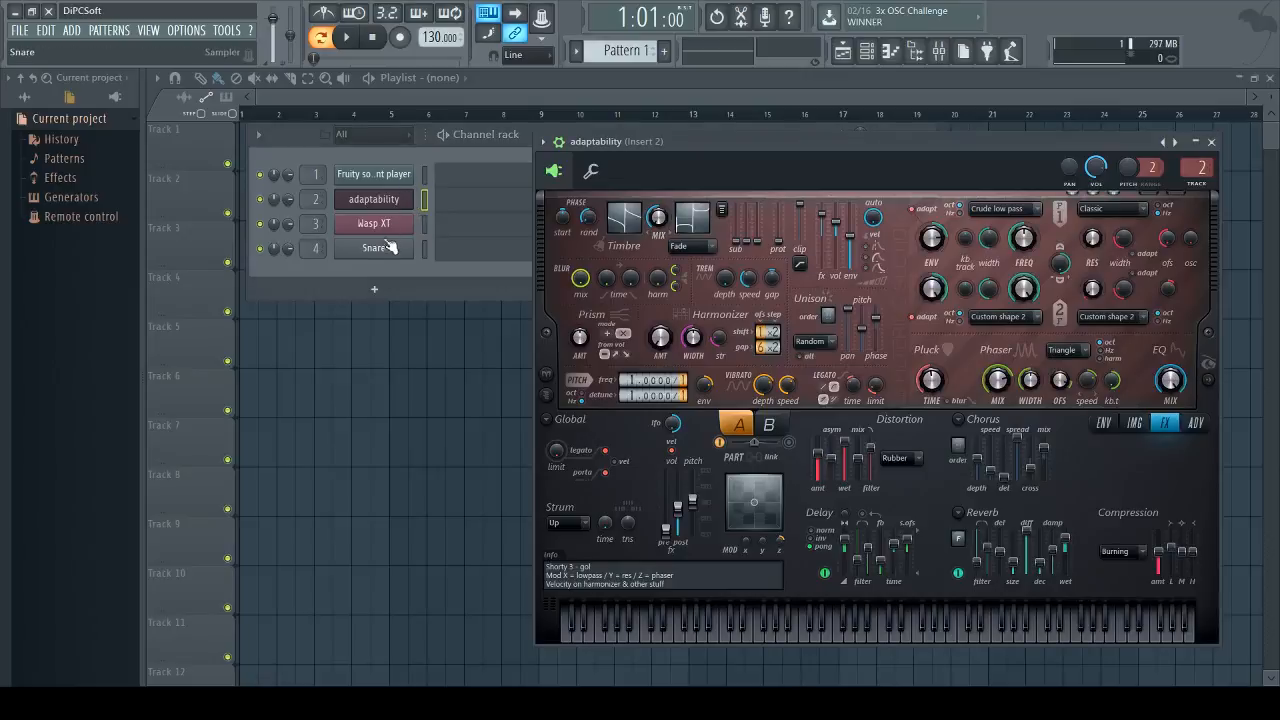
{"action": "left_click", "coordinate": [388, 226]}
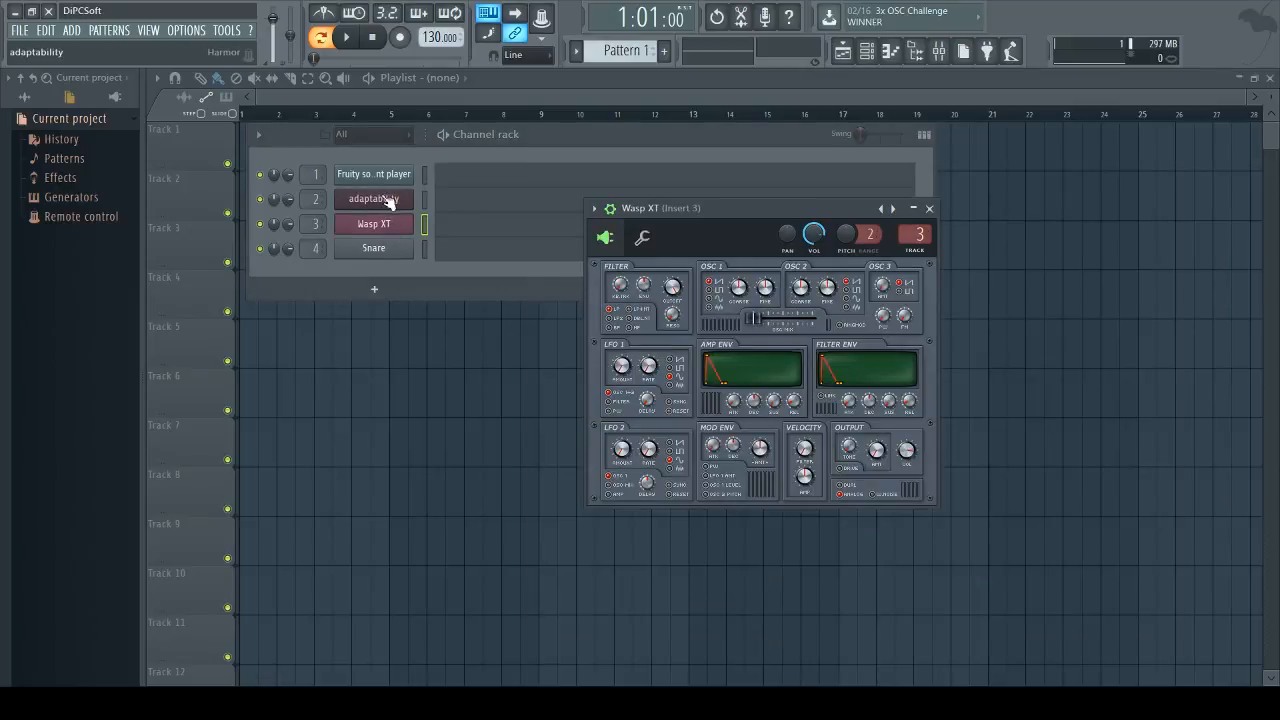
{"action": "left_click", "coordinate": [388, 200]}
{"action": "left_click", "coordinate": [390, 222]}
{"action": "left_click", "coordinate": [386, 205]}
{"action": "right_click", "coordinate": [386, 208]}
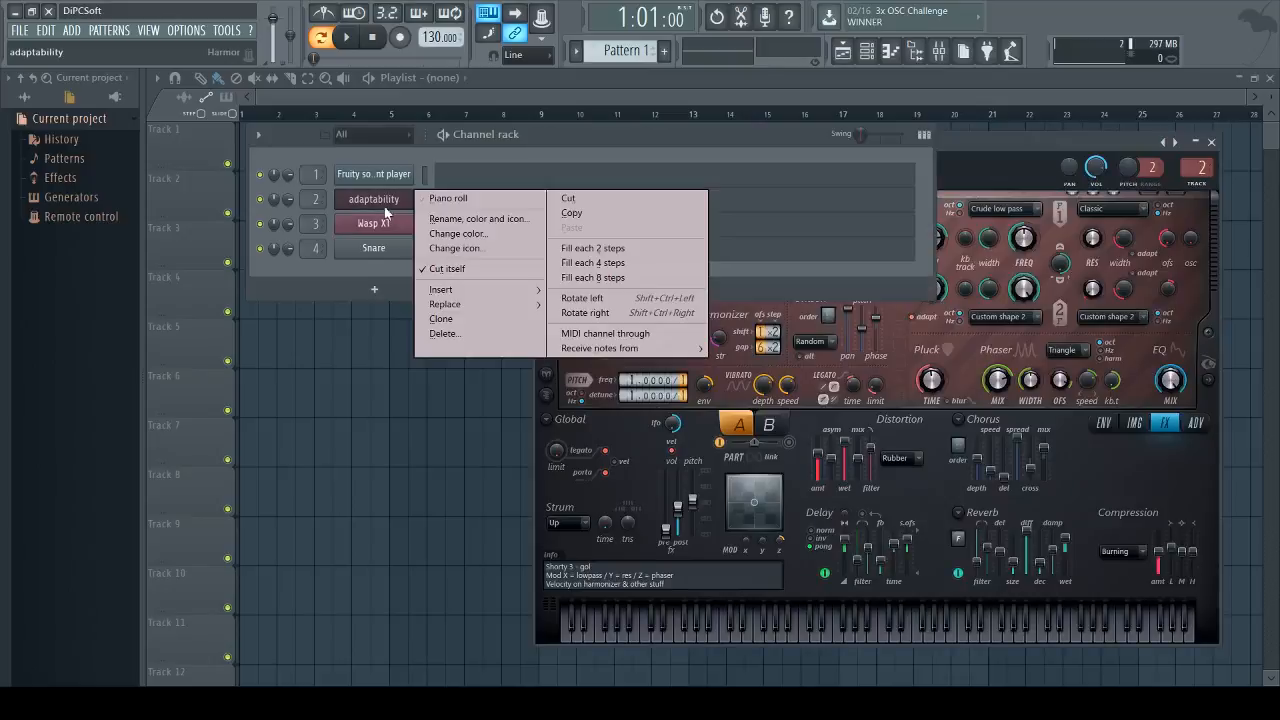
{"action": "mouse_move", "coordinate": [484, 305]}
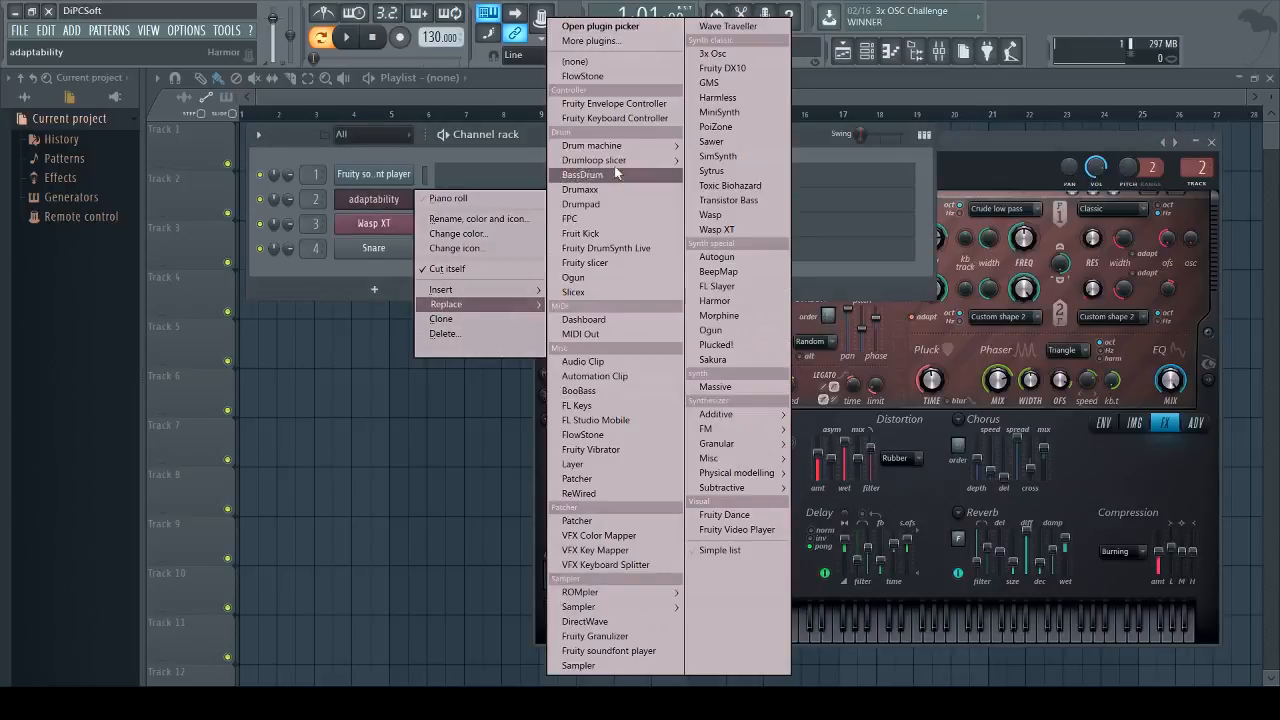
{"action": "left_click", "coordinate": [630, 34]}
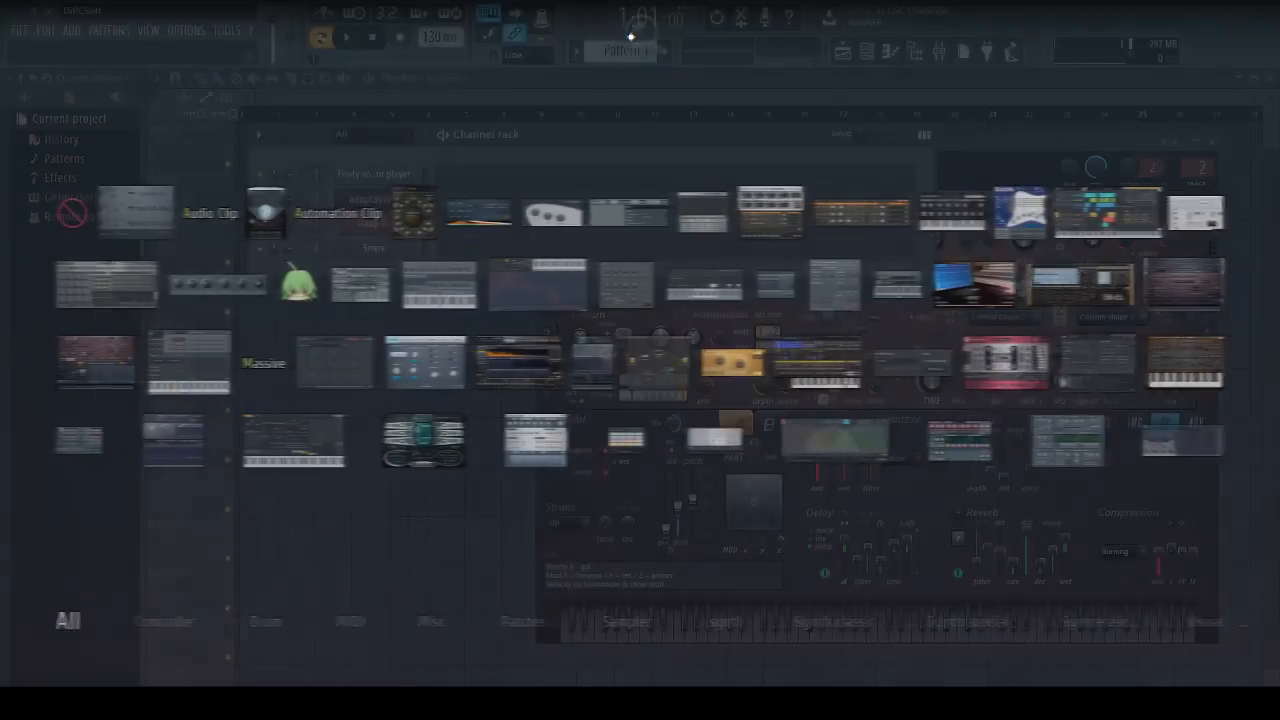
{"action": "left_click", "coordinate": [630, 141]}
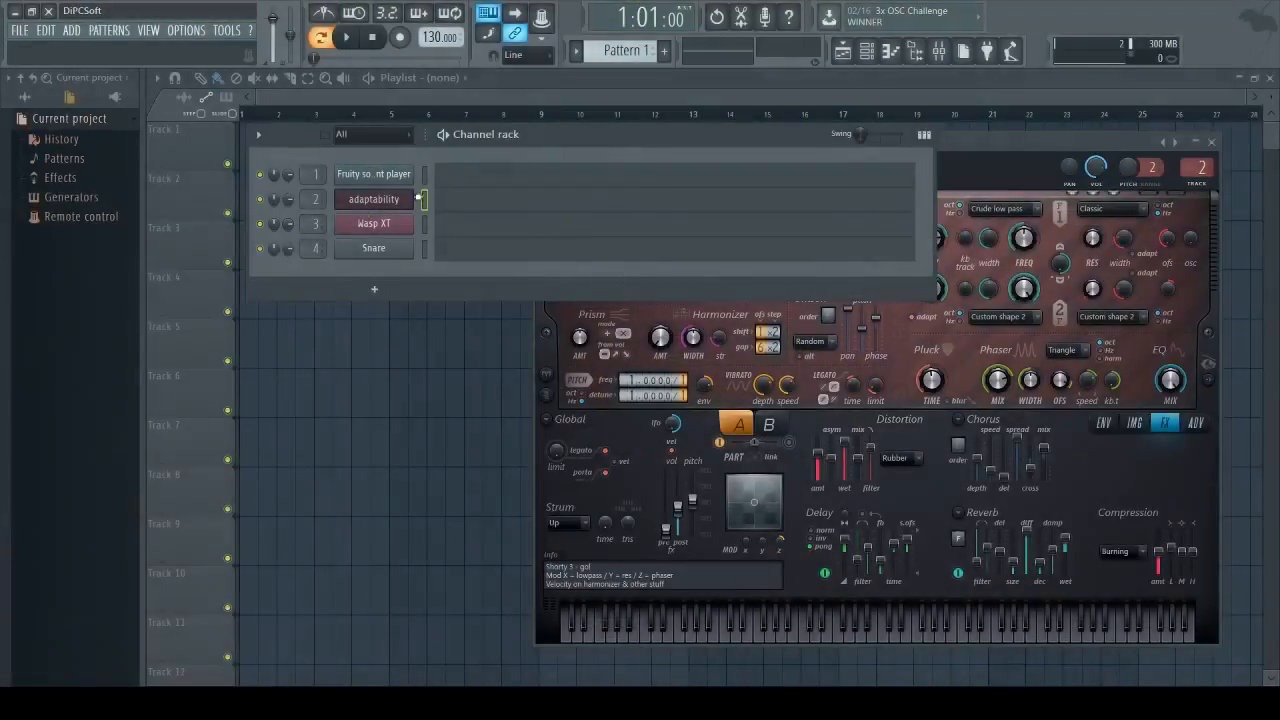
- Replace the adaptability channel's instrument with the BR808 plugin from the full generator plugin list
{"action": "right_click", "coordinate": [366, 205]}
{"action": "mouse_move", "coordinate": [447, 306]}
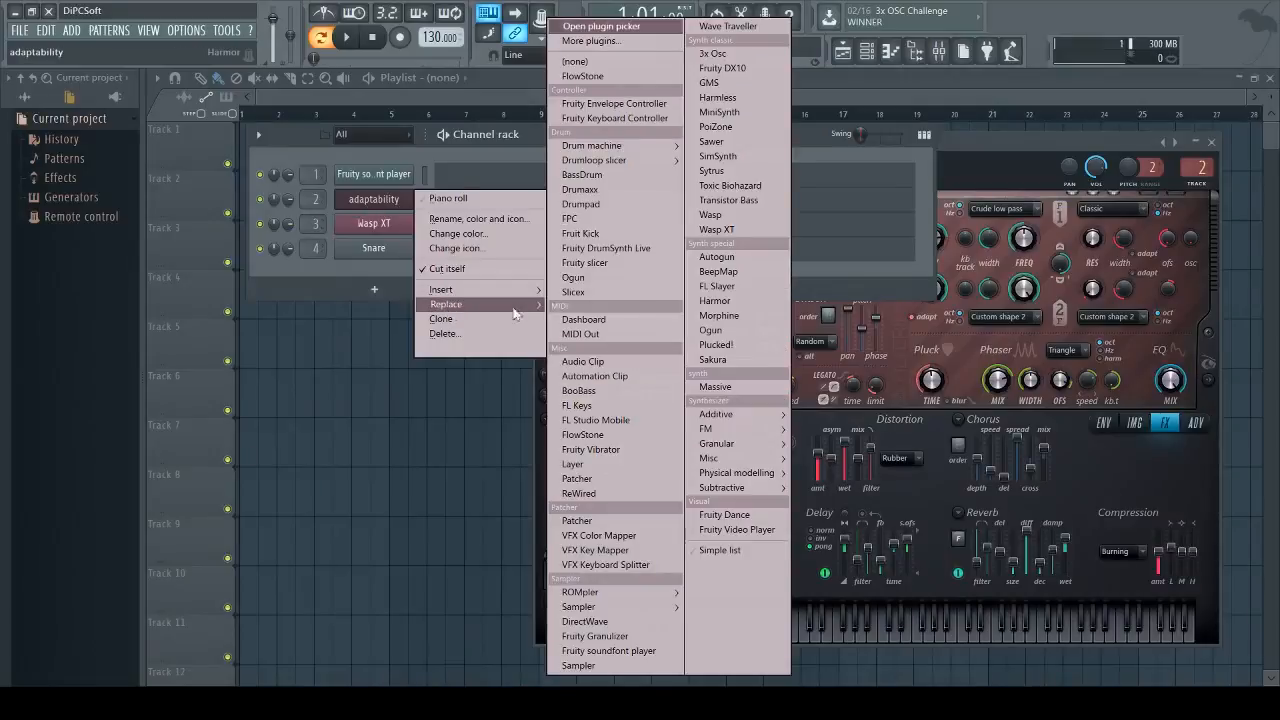
{"action": "left_click", "coordinate": [569, 41]}
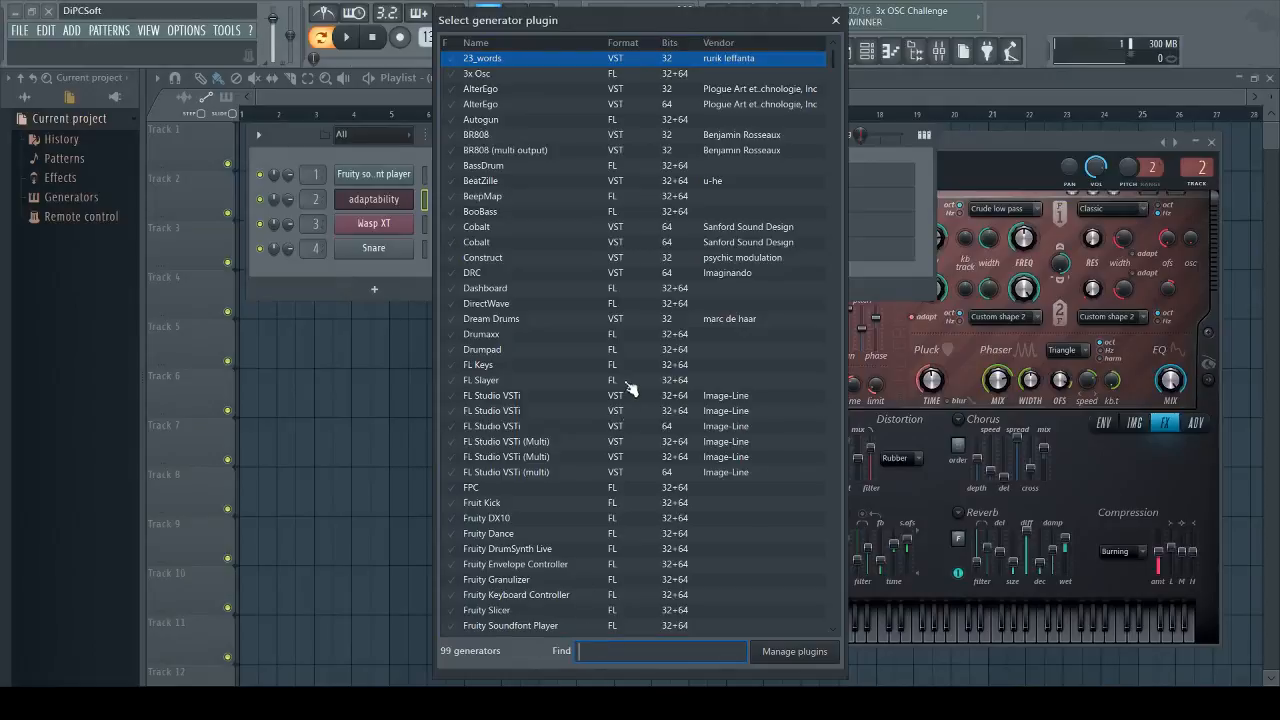
{"action": "double_click", "coordinate": [506, 135]}
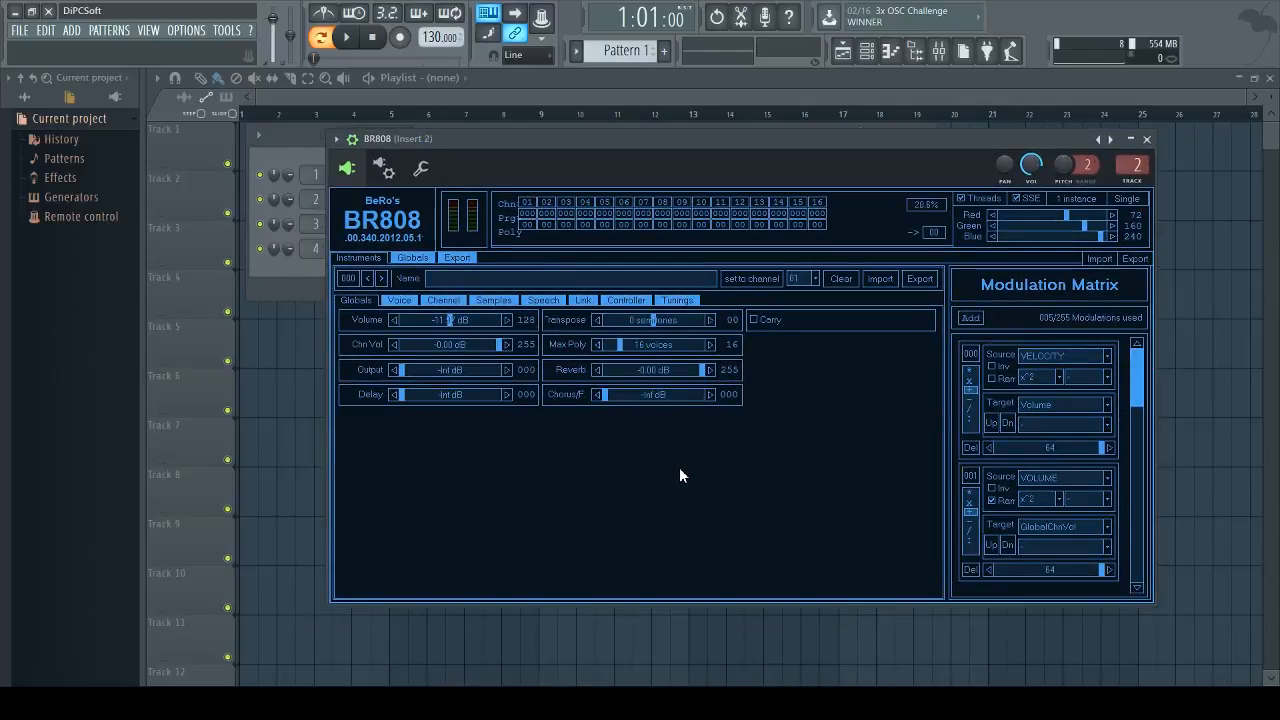
- Place the BR808 window below the channel rack and audition its default sound with a few test notes
{"action": "left_click_drag", "start_coordinate": [549, 153], "coordinate": [466, 326]}
{"action": "key", "text": "q"}
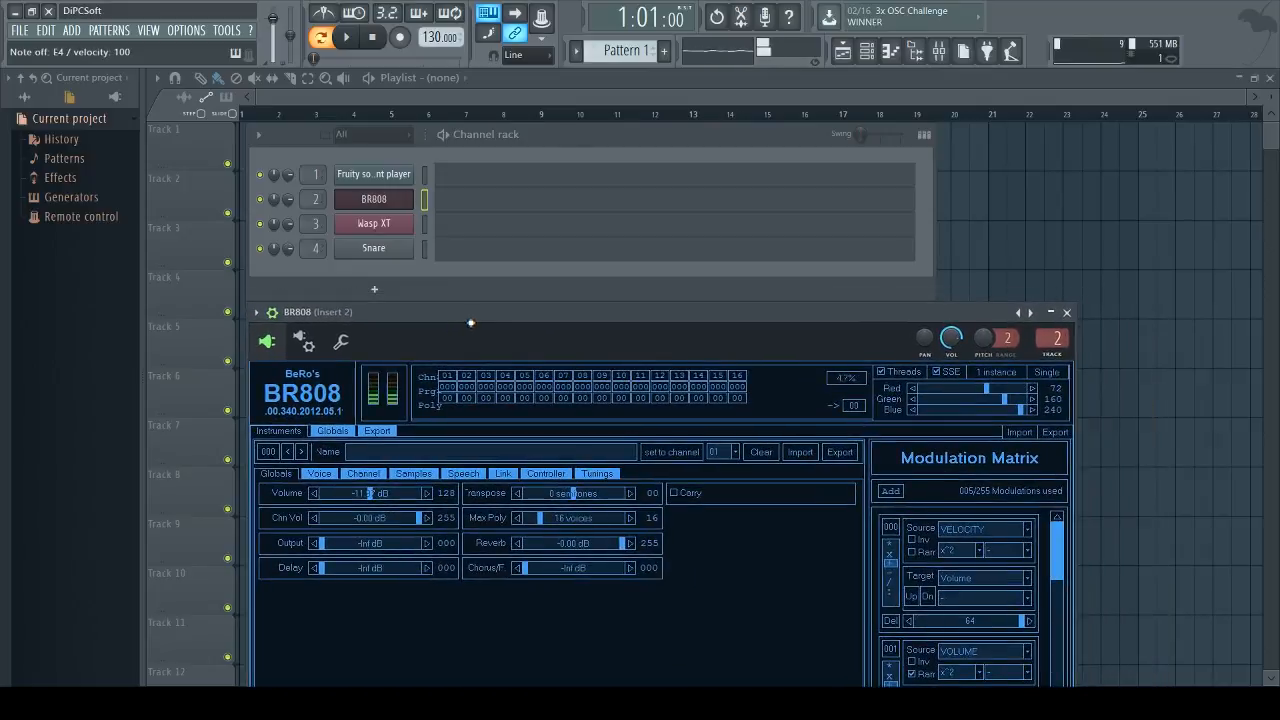
{"action": "key", "text": "e"}
{"action": "key", "text": "w"}
{"action": "key", "text": "c"}
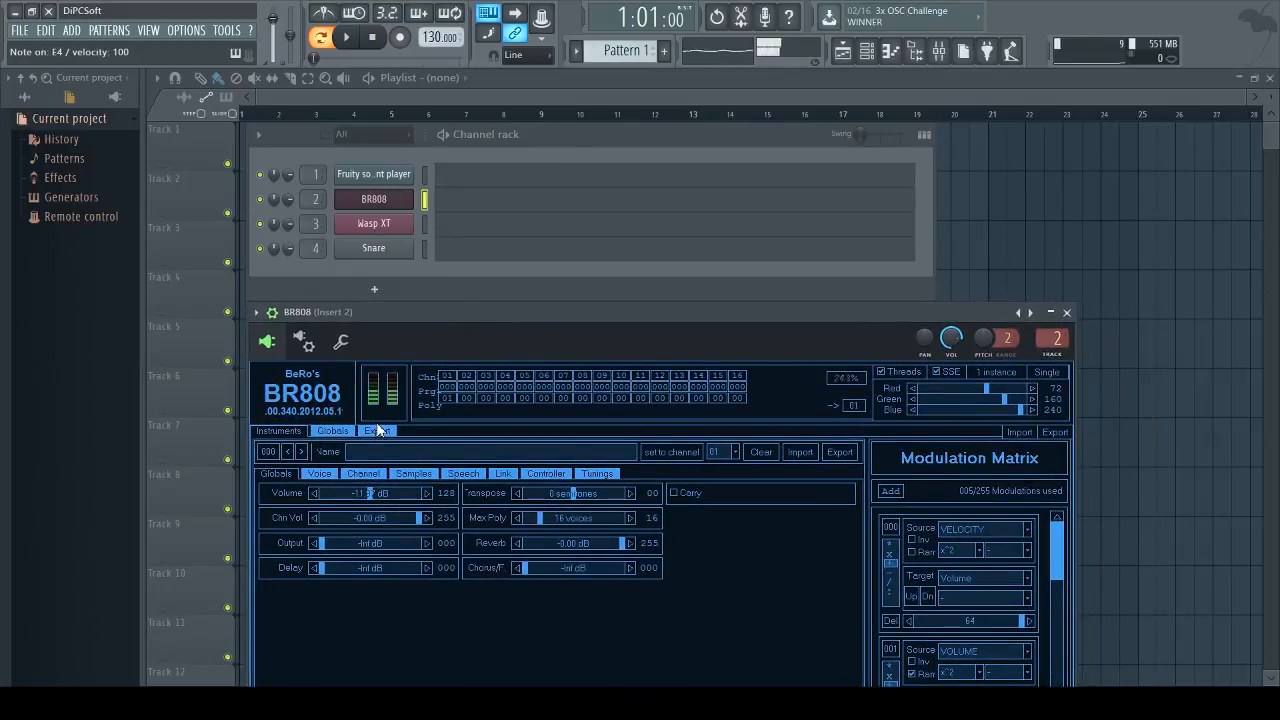
{"action": "key", "text": "e"}
- Set the waveform of BR808's first voice oscillator to Pulse
{"action": "left_click", "coordinate": [320, 474]}
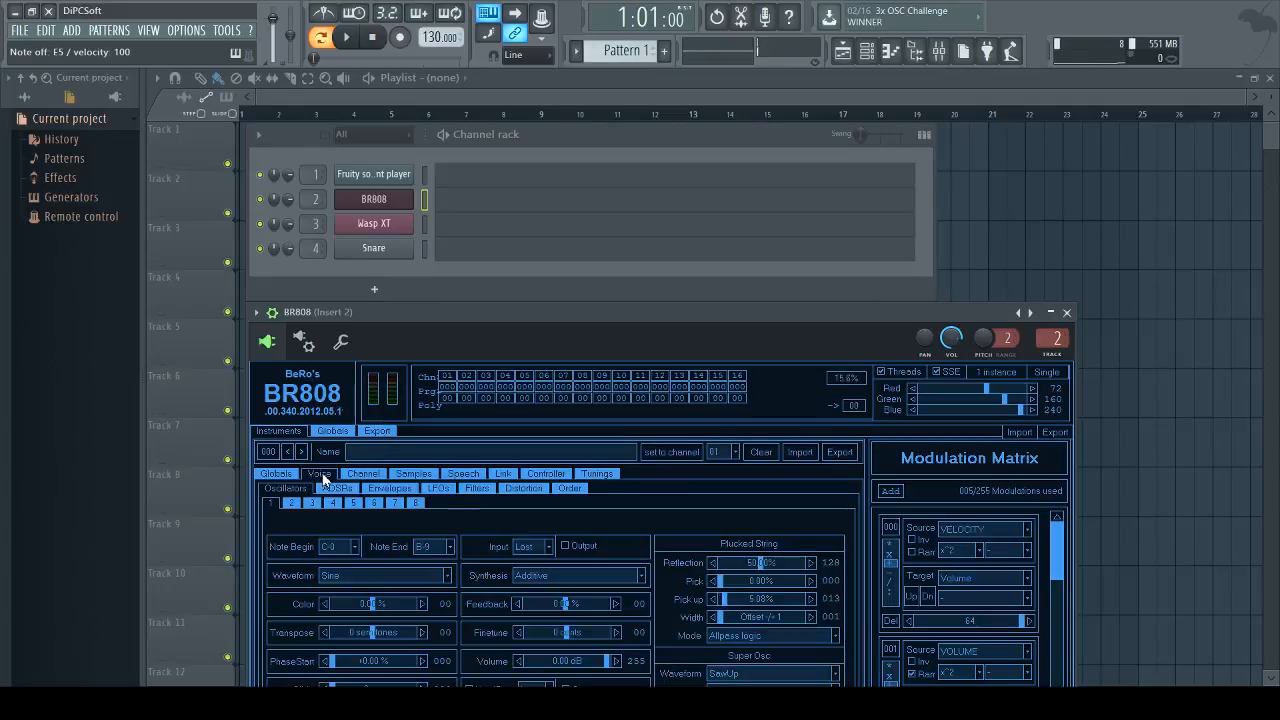
{"action": "left_click", "coordinate": [384, 578]}
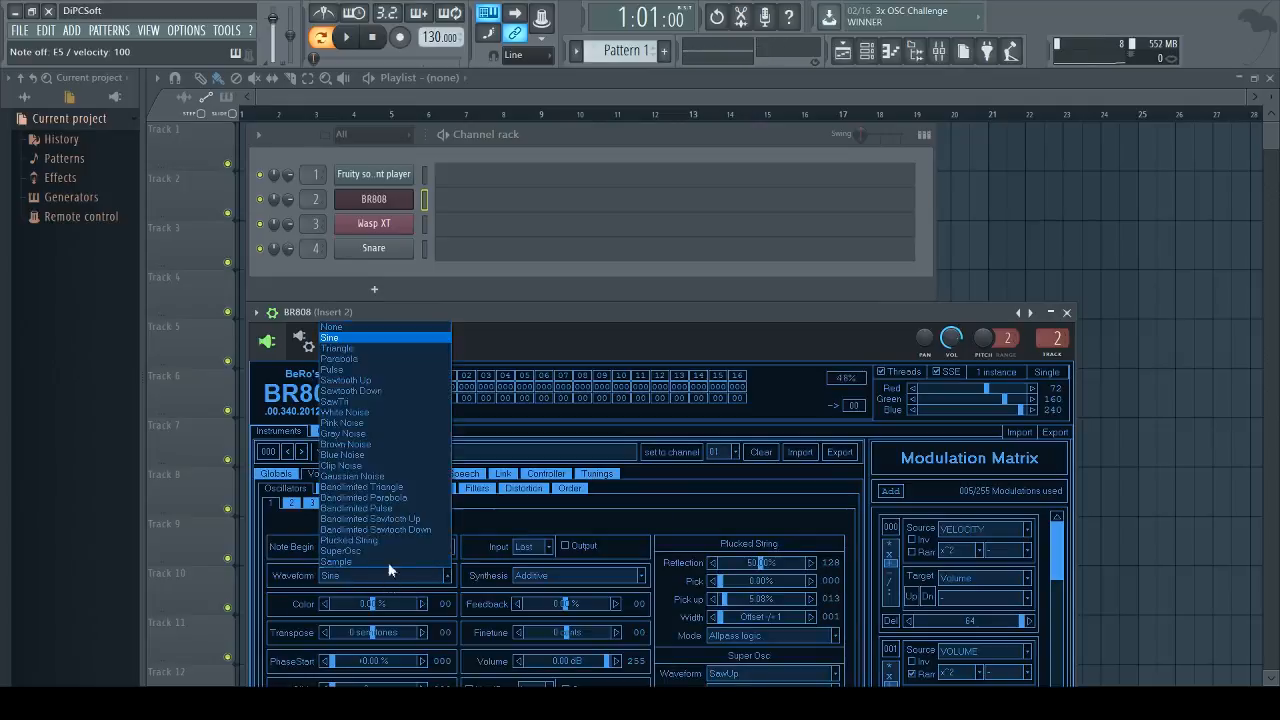
{"action": "left_click", "coordinate": [362, 369]}
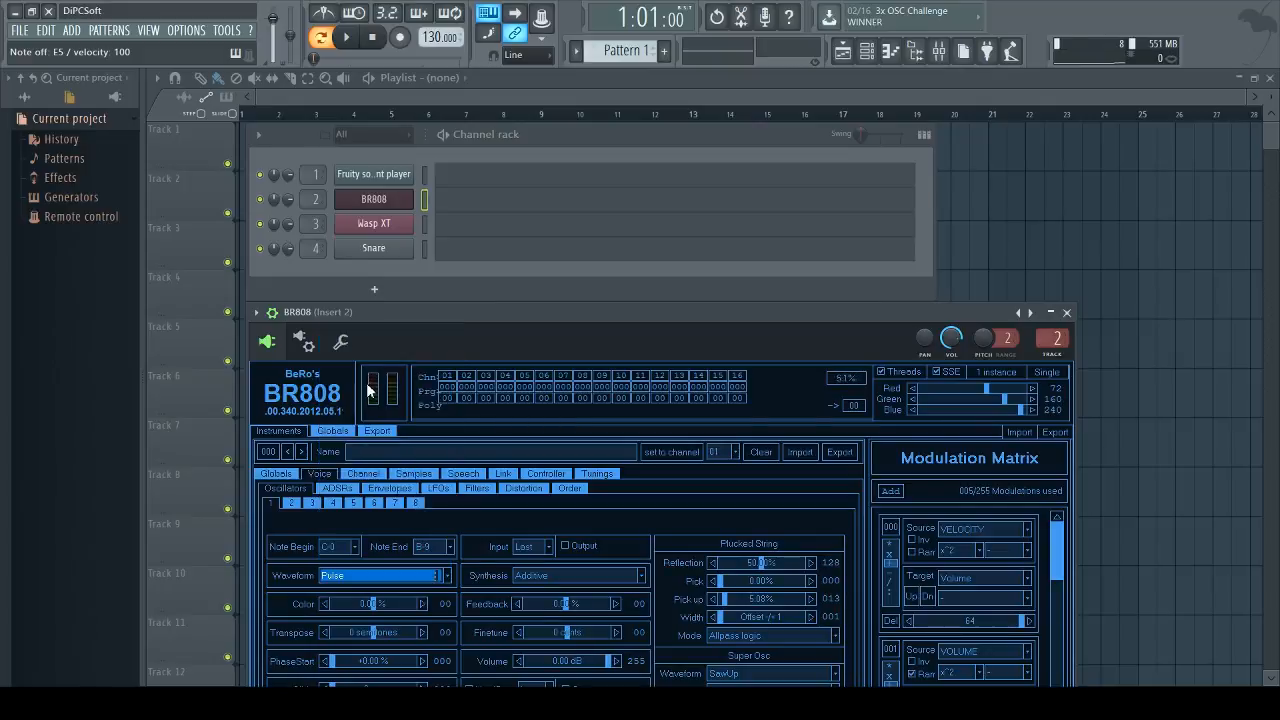
- Audition BR808's Pulse sound with a run of test notes and briefly run the playback
{"action": "left_click", "coordinate": [573, 293]}
{"action": "key", "text": "e"}
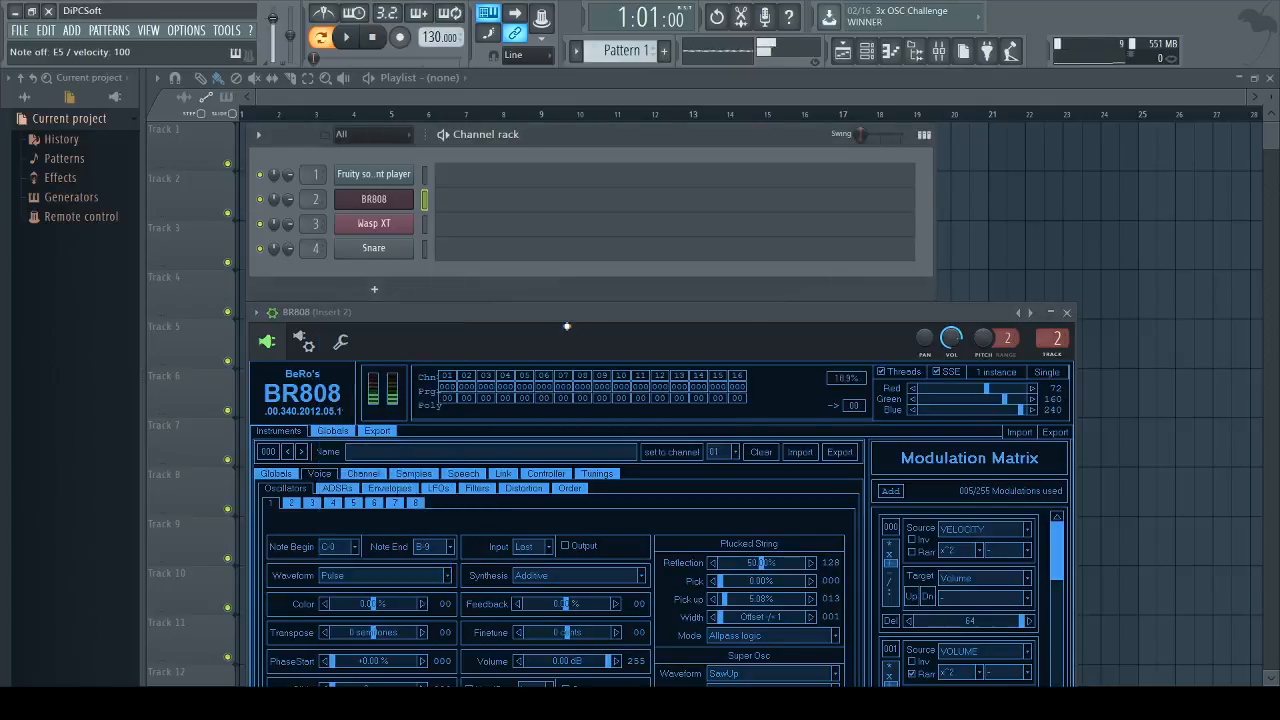
{"action": "key", "text": "r"}
{"action": "key", "text": "e"}
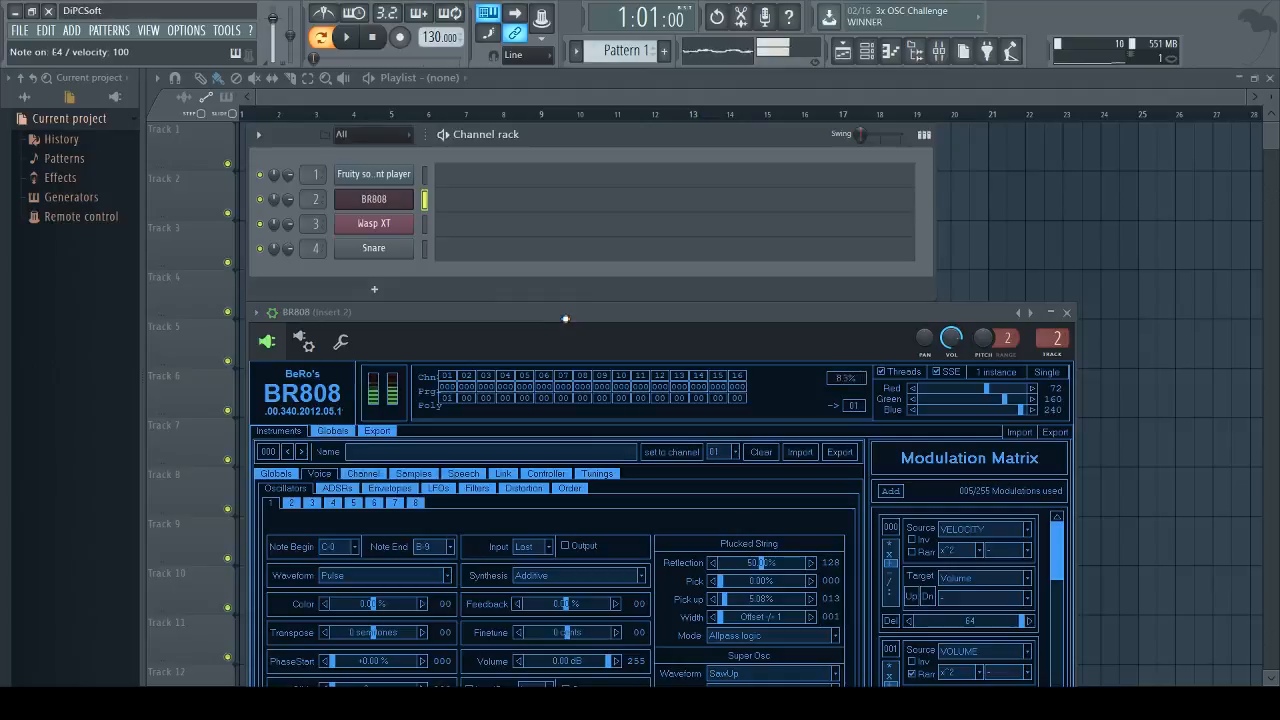
{"action": "key", "text": "z"}
{"action": "key", "text": "e"}
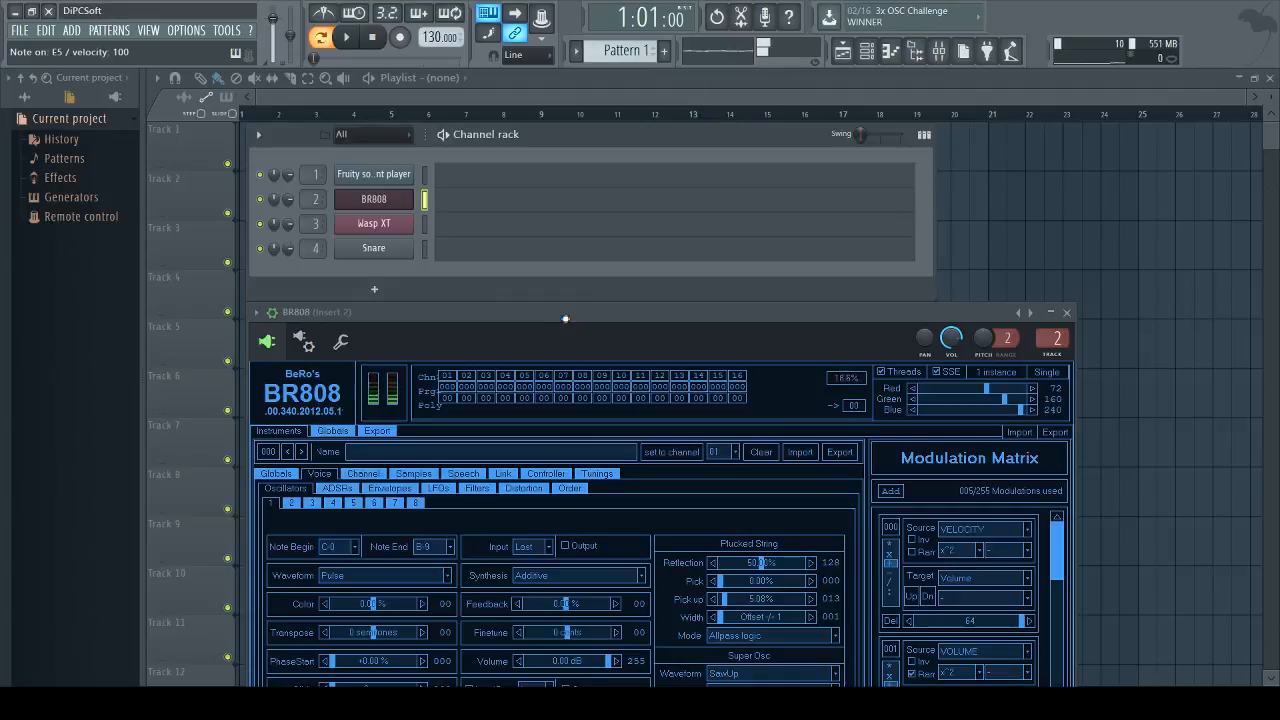
{"action": "key", "text": "e"}
{"action": "key", "text": "n"}
{"action": "key", "text": "e"}
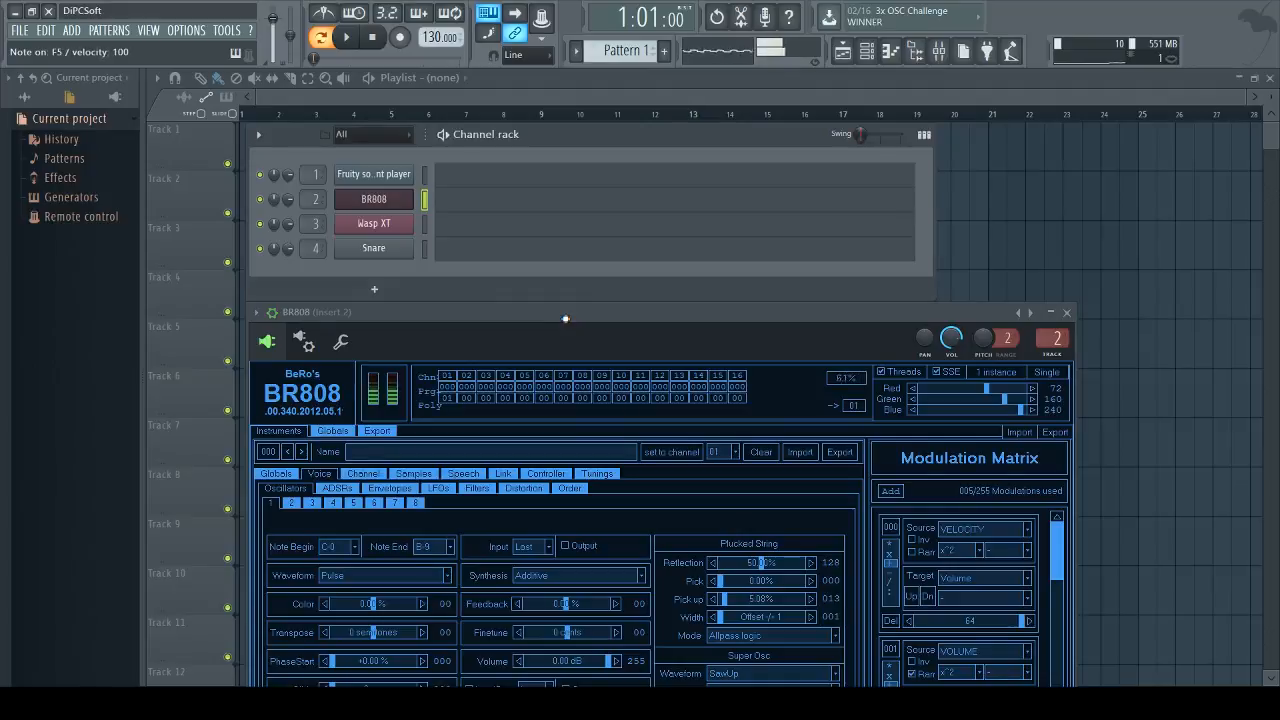
{"action": "key", "text": "n"}
{"action": "key", "text": "e"}
{"action": "key", "text": "n"}
{"action": "key", "text": "e"}
{"action": "key", "text": "t"}
{"action": "key", "text": "space"}
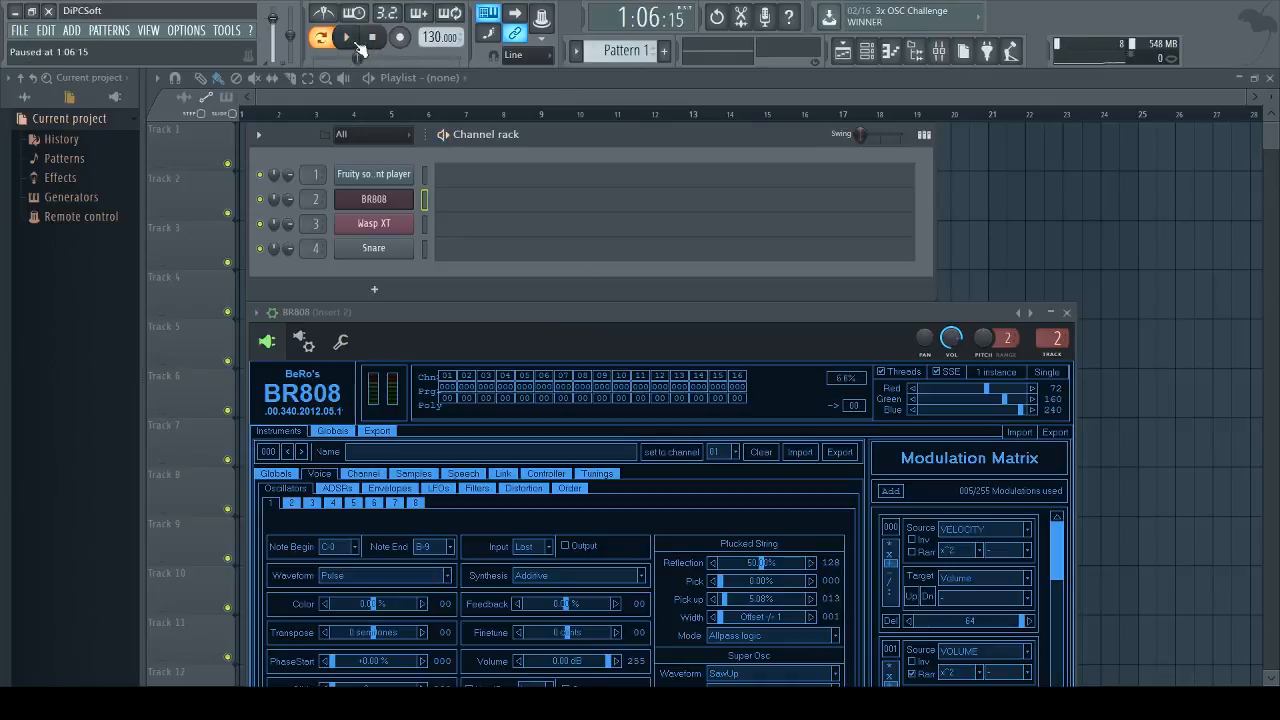
{"action": "left_click", "coordinate": [346, 38]}
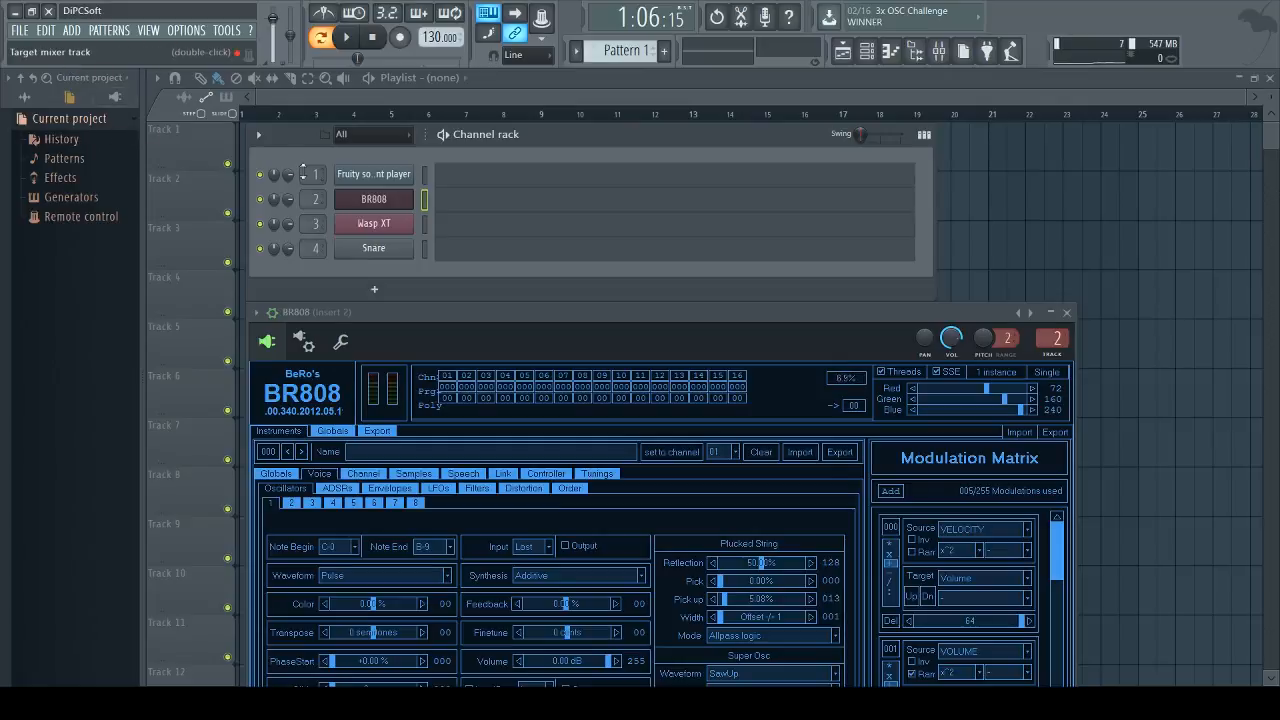
{"action": "right_click", "coordinate": [376, 199]}
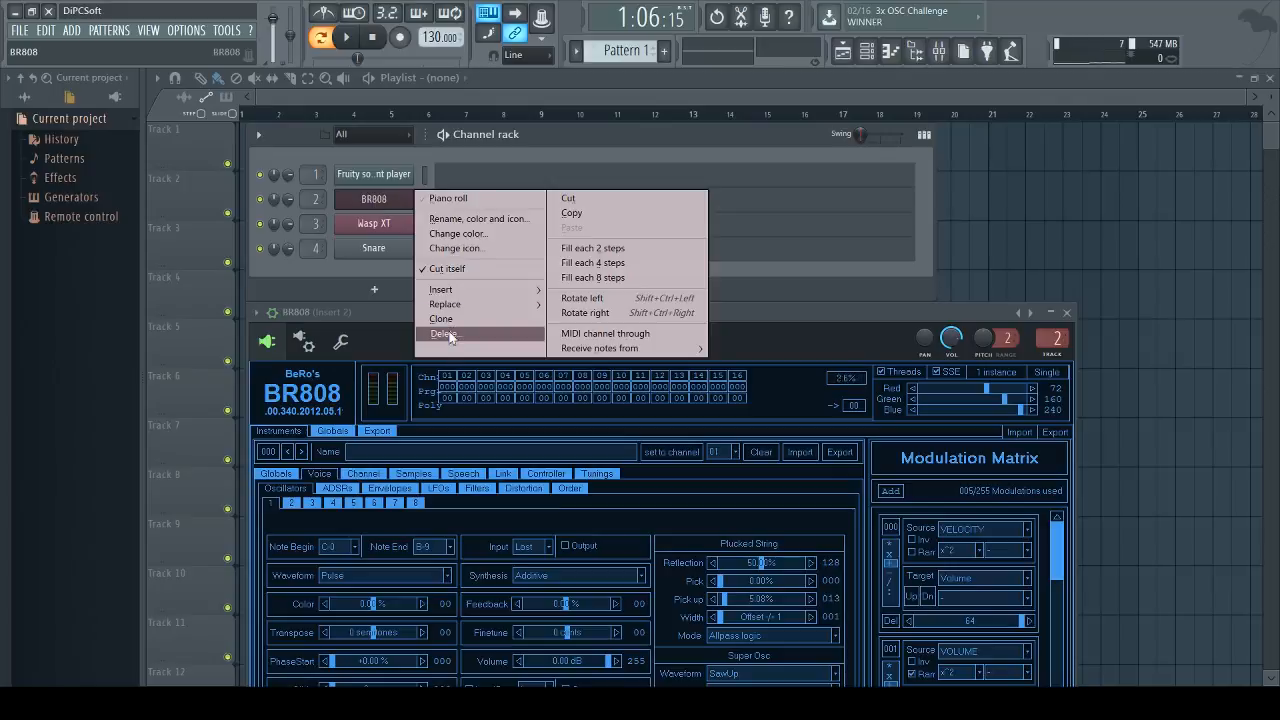
- Load the EarthBound.sf2 soundfont into the first channel's Fruity soundfont player and select its Mellow Piano patch
{"action": "left_click", "coordinate": [372, 175]}
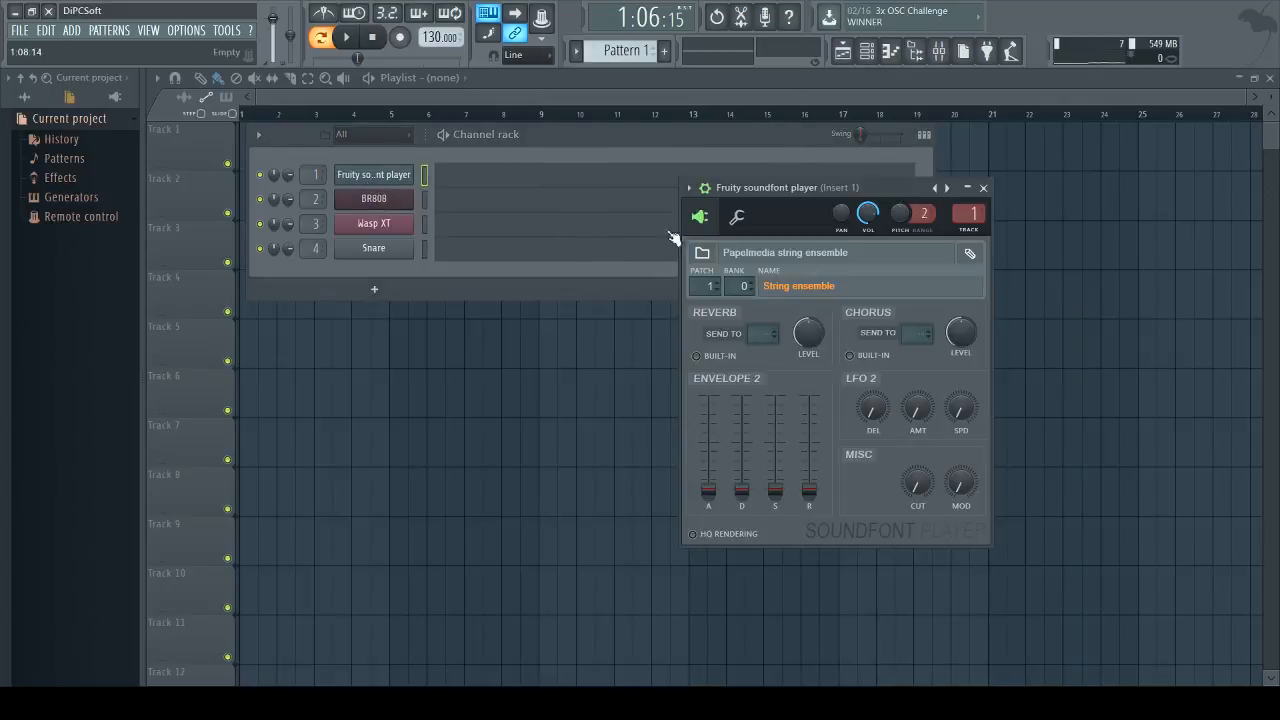
{"action": "left_click", "coordinate": [702, 252]}
{"action": "scroll", "coordinate": [353, 350], "scroll_direction": "down", "scroll_amount": 2}
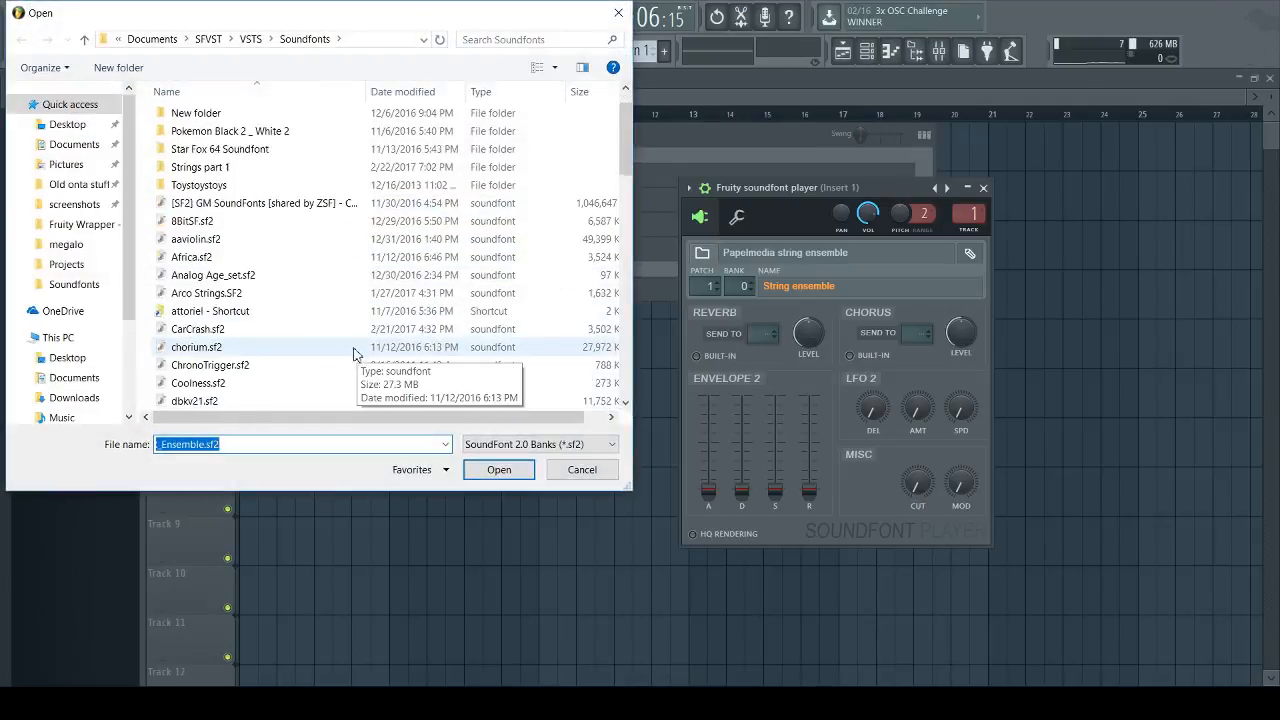
{"action": "scroll", "coordinate": [353, 345], "scroll_direction": "down", "scroll_amount": 2}
{"action": "left_click", "coordinate": [307, 314]}
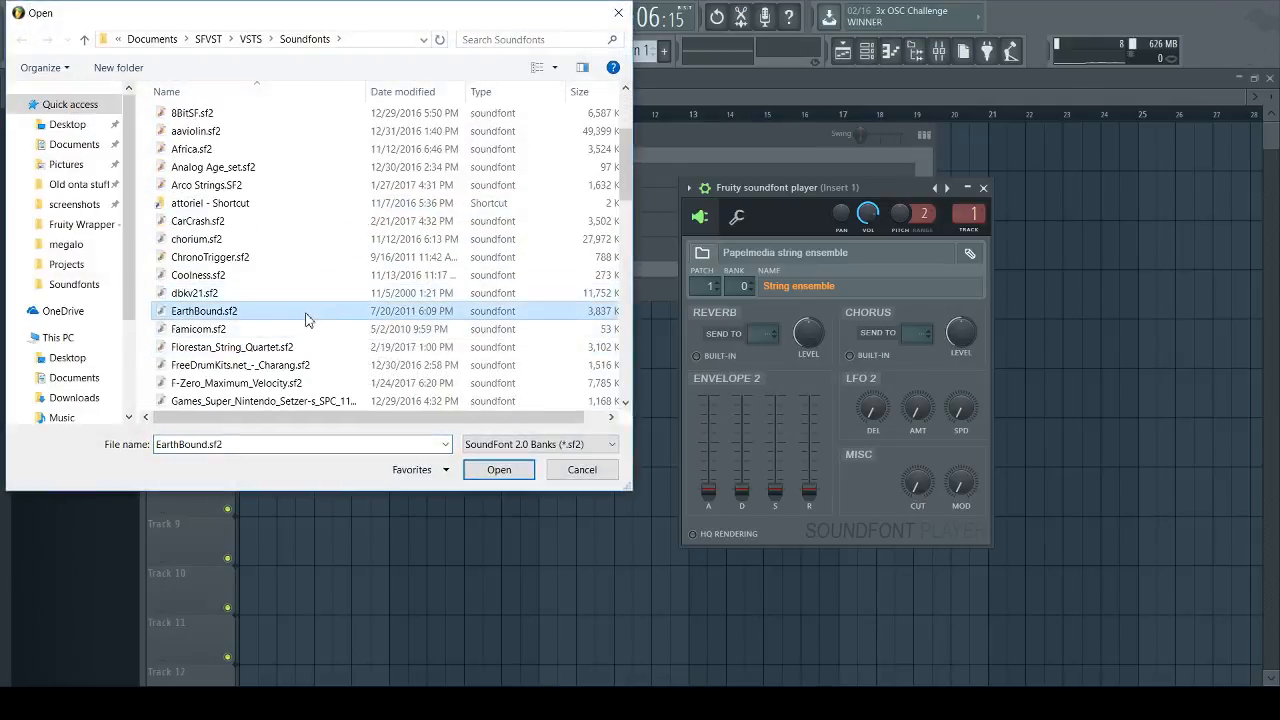
{"action": "double_click", "coordinate": [307, 318]}
{"action": "left_click", "coordinate": [778, 288]}
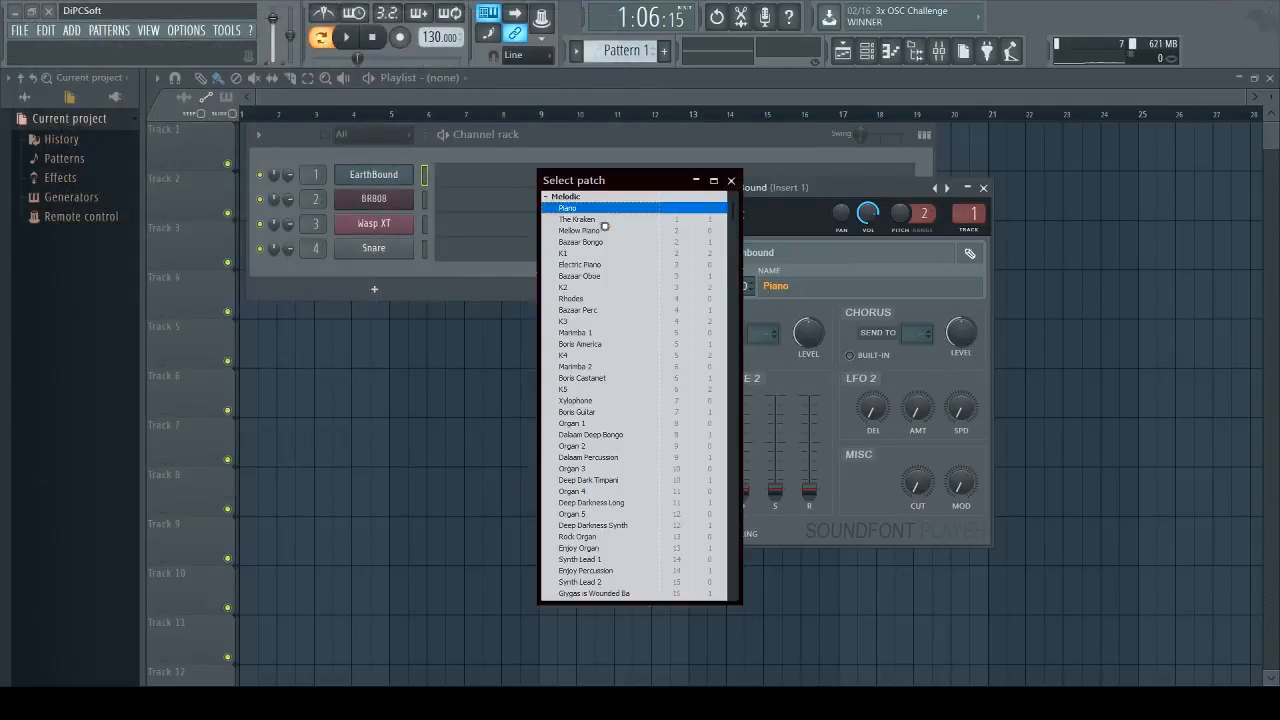
{"action": "double_click", "coordinate": [600, 230]}
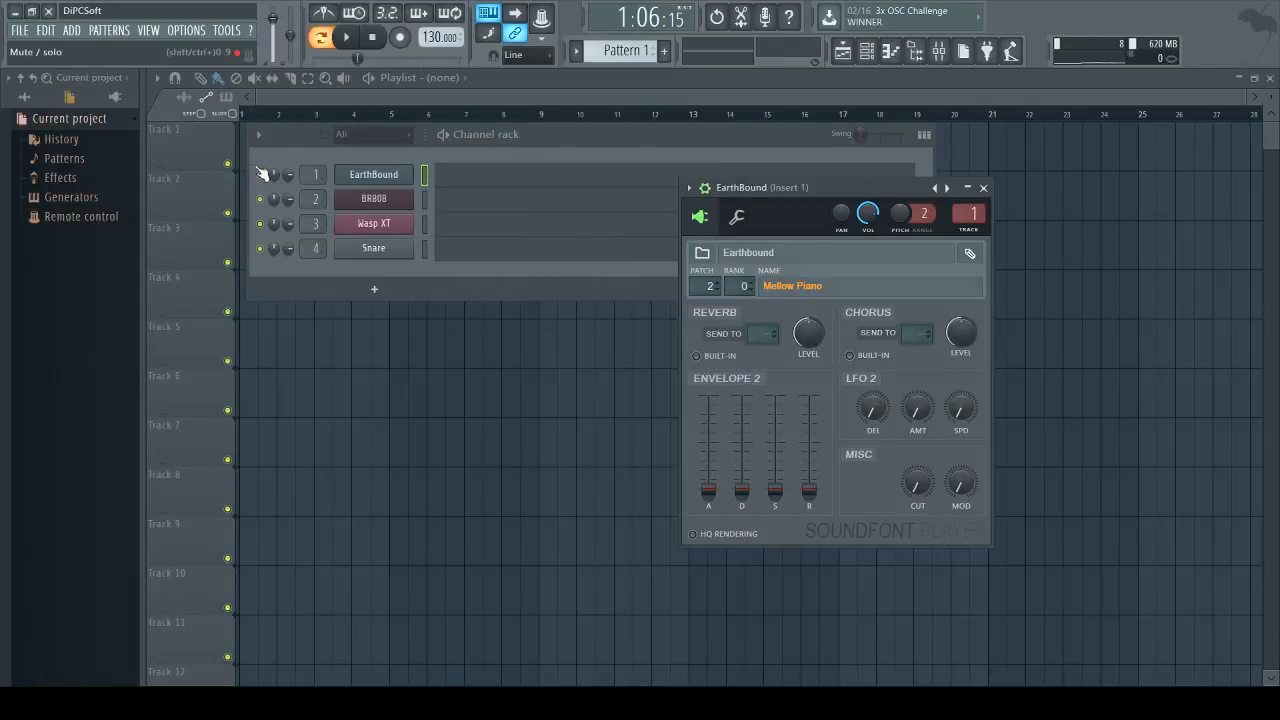
- Show the mixer and place it so that the channel names in the channel rack remain uncovered
{"action": "mouse_move", "coordinate": [315, 139]}
{"action": "left_mouse_down"}
{"action": "mouse_move", "coordinate": [320, 148]}
{"action": "mouse_move", "coordinate": [310, 137]}
{"action": "left_mouse_up"}
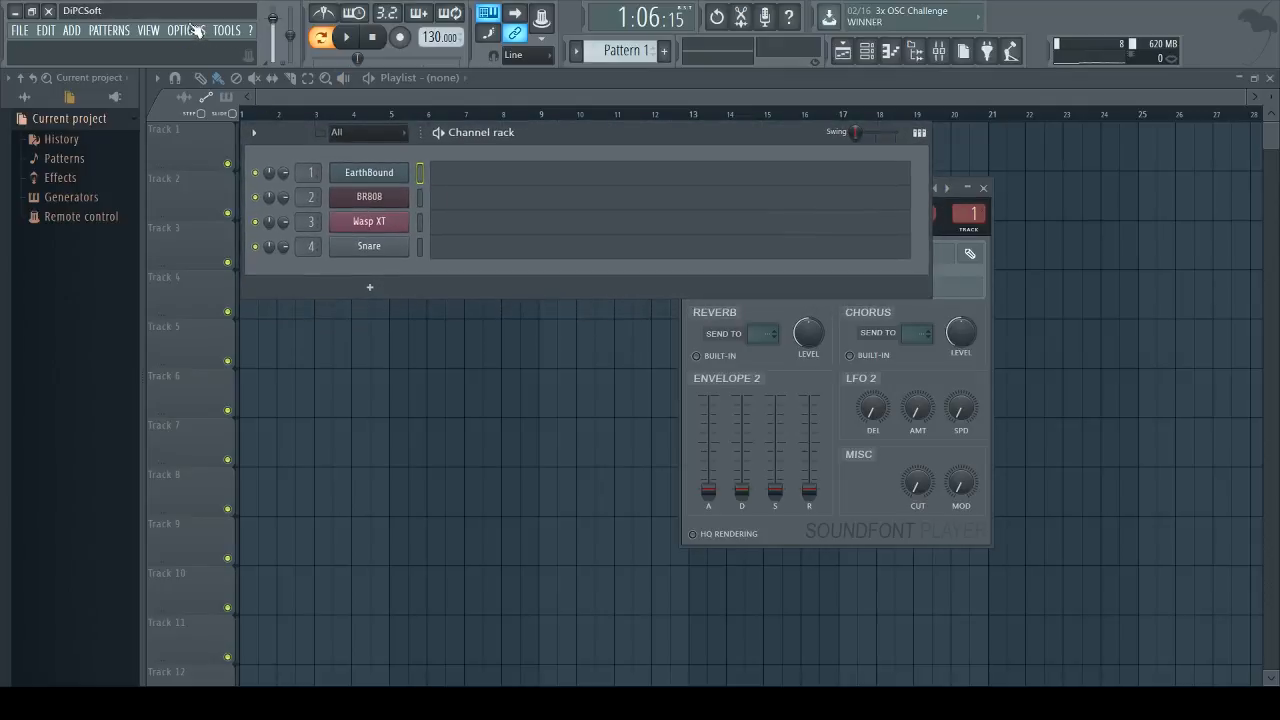
{"action": "left_click", "coordinate": [190, 31]}
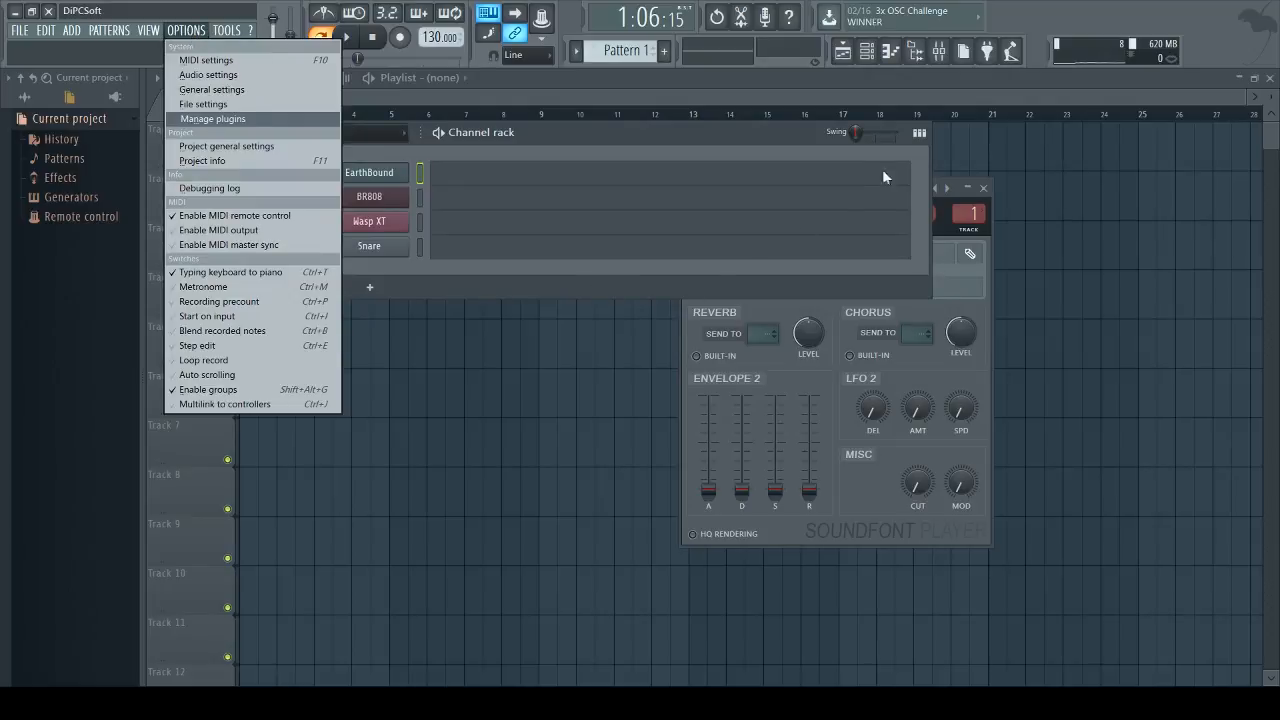
{"action": "mouse_move", "coordinate": [148, 31]}
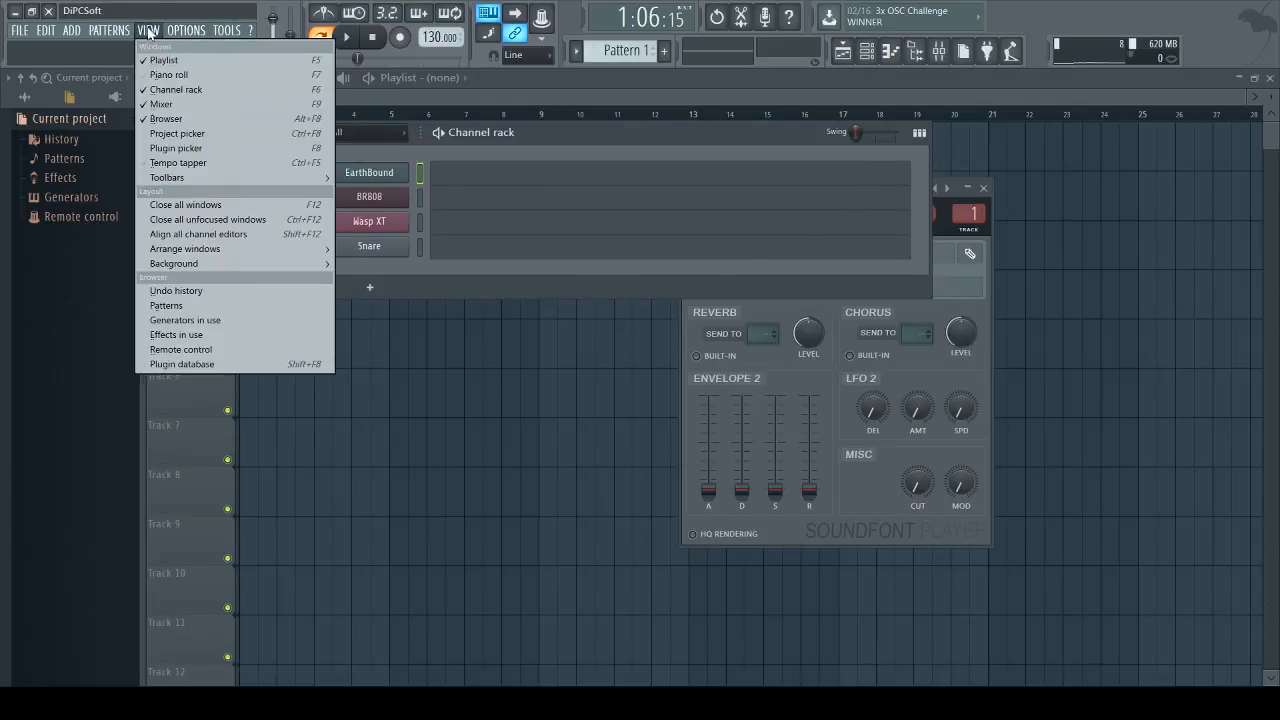
{"action": "left_click", "coordinate": [186, 102]}
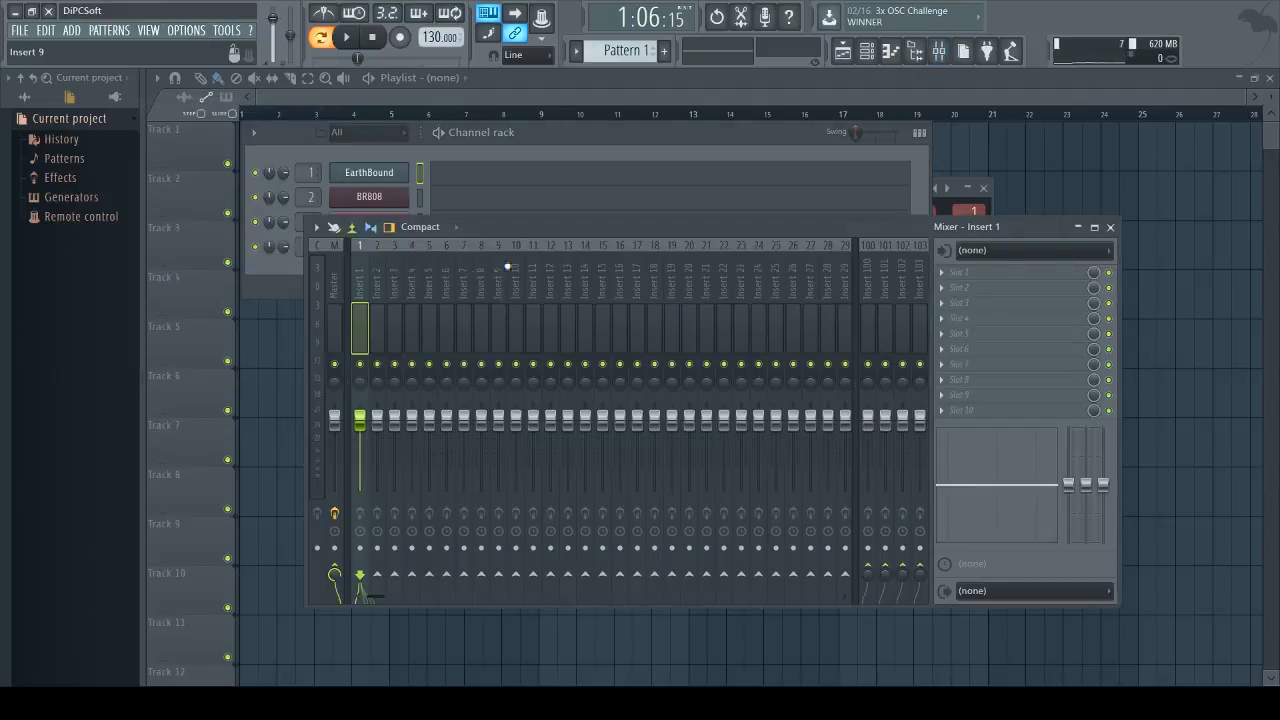
{"action": "left_click_drag", "start_coordinate": [524, 234], "coordinate": [540, 202]}
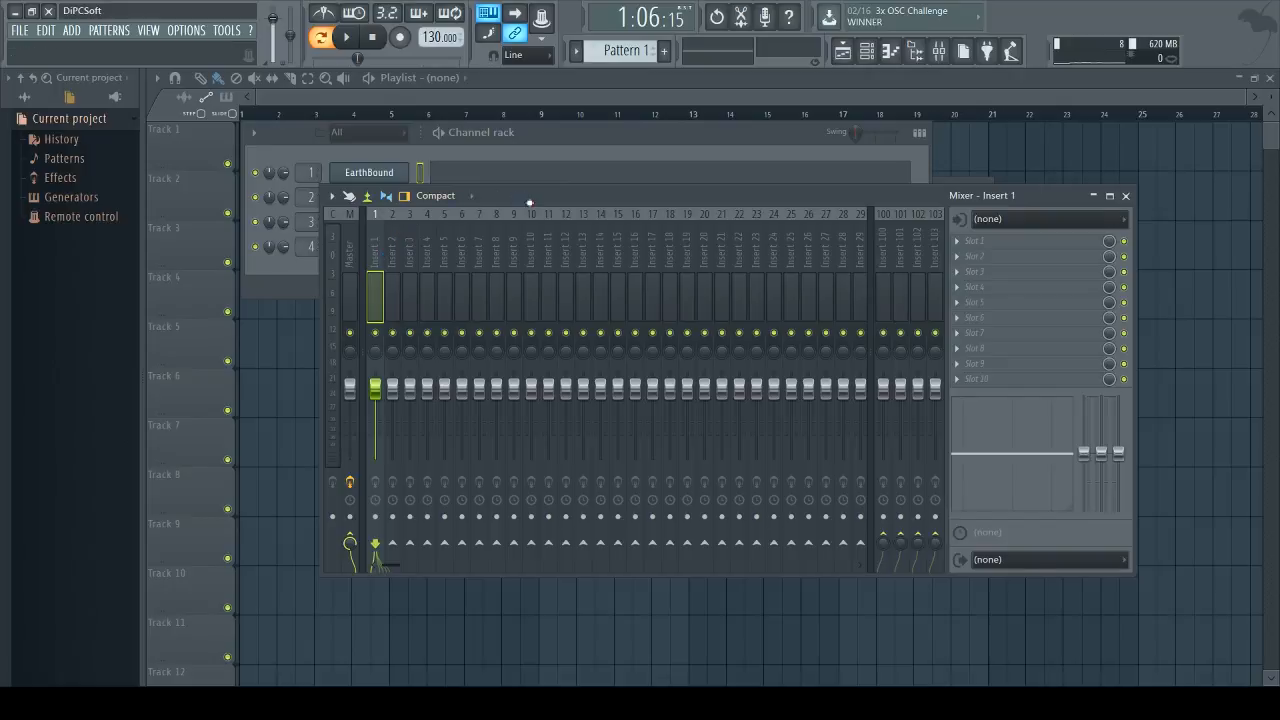
{"action": "left_click_drag", "start_coordinate": [530, 198], "coordinate": [644, 152]}
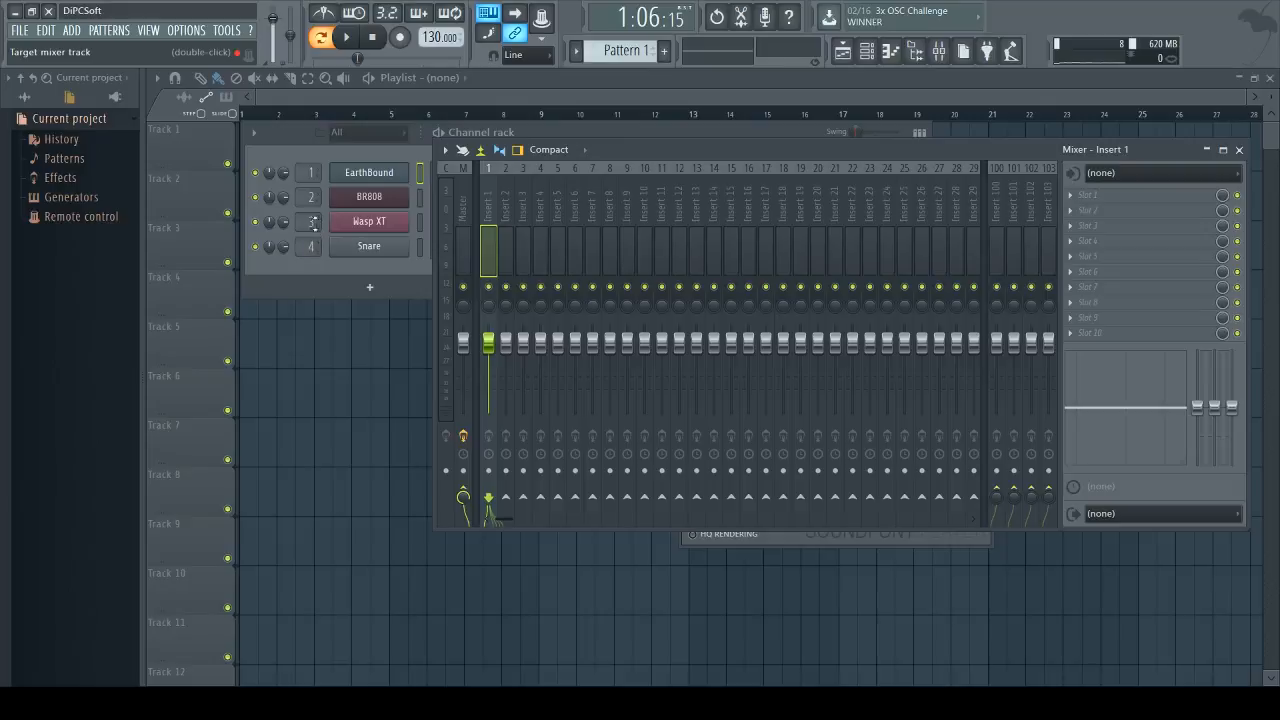
- Look through the mixer tracks by selecting Insert 2, Insert 3, Insert 100, Insert 11 and the Master track
{"action": "scroll", "coordinate": [309, 222], "scroll_direction": "up", "scroll_amount": 1}
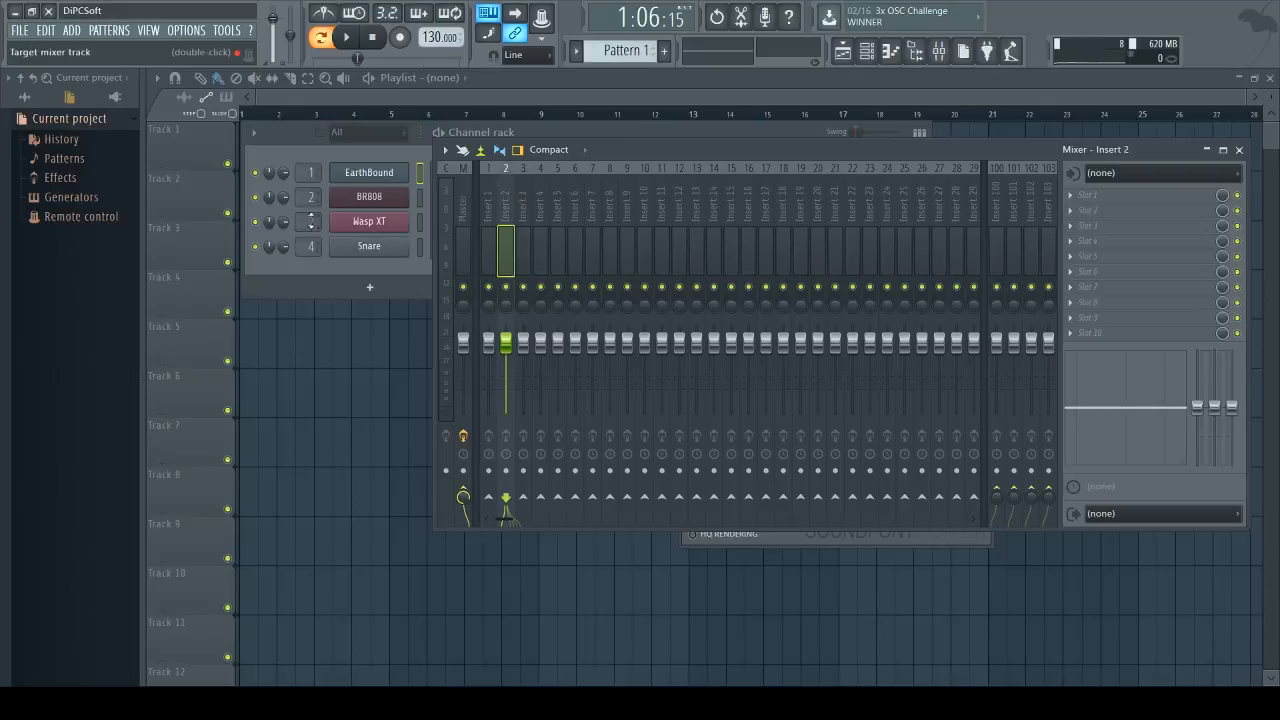
{"action": "scroll", "coordinate": [306, 221], "scroll_direction": "up", "scroll_amount": 1}
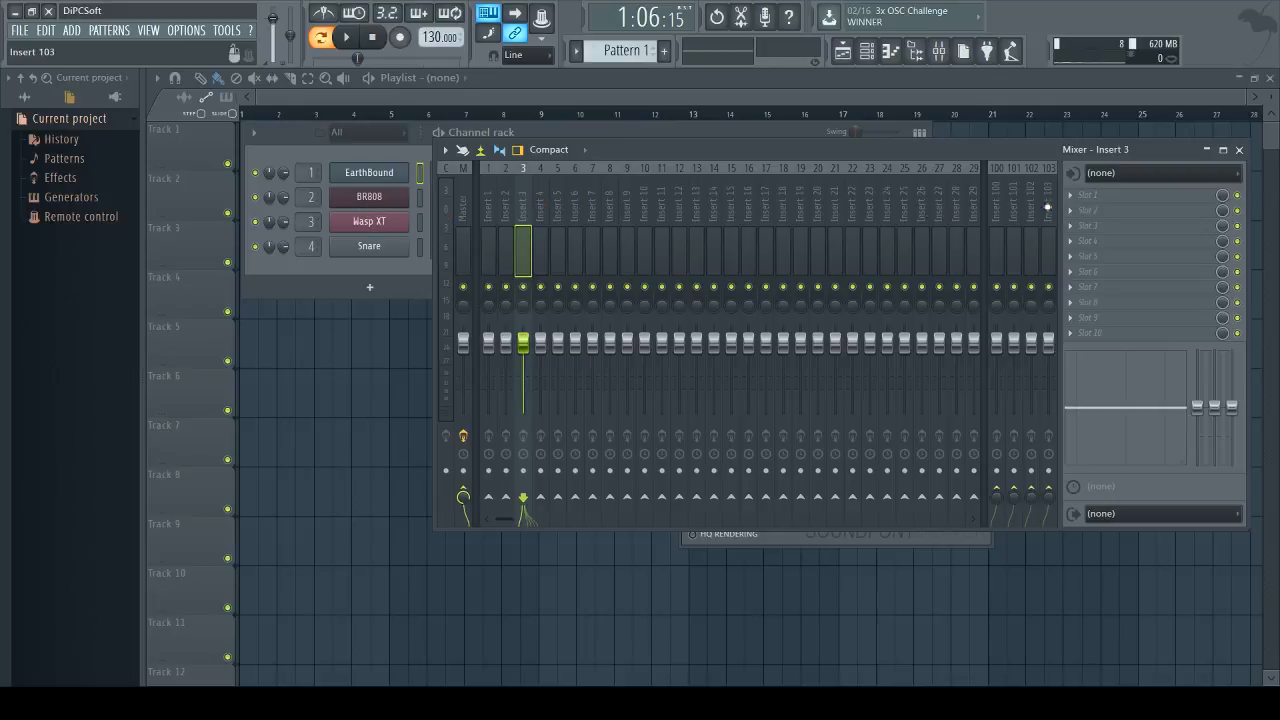
{"action": "left_click", "coordinate": [1001, 205]}
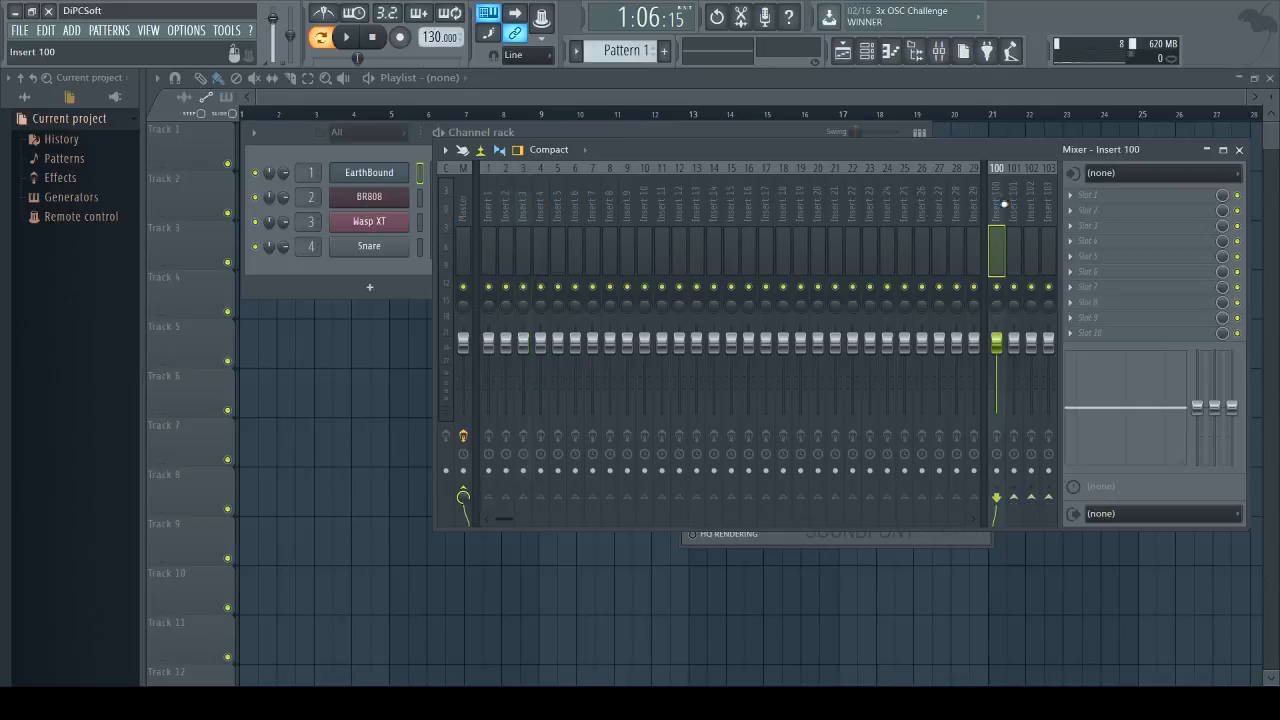
{"action": "left_click", "coordinate": [558, 211]}
{"action": "left_click", "coordinate": [592, 207]}
{"action": "left_click", "coordinate": [661, 205]}
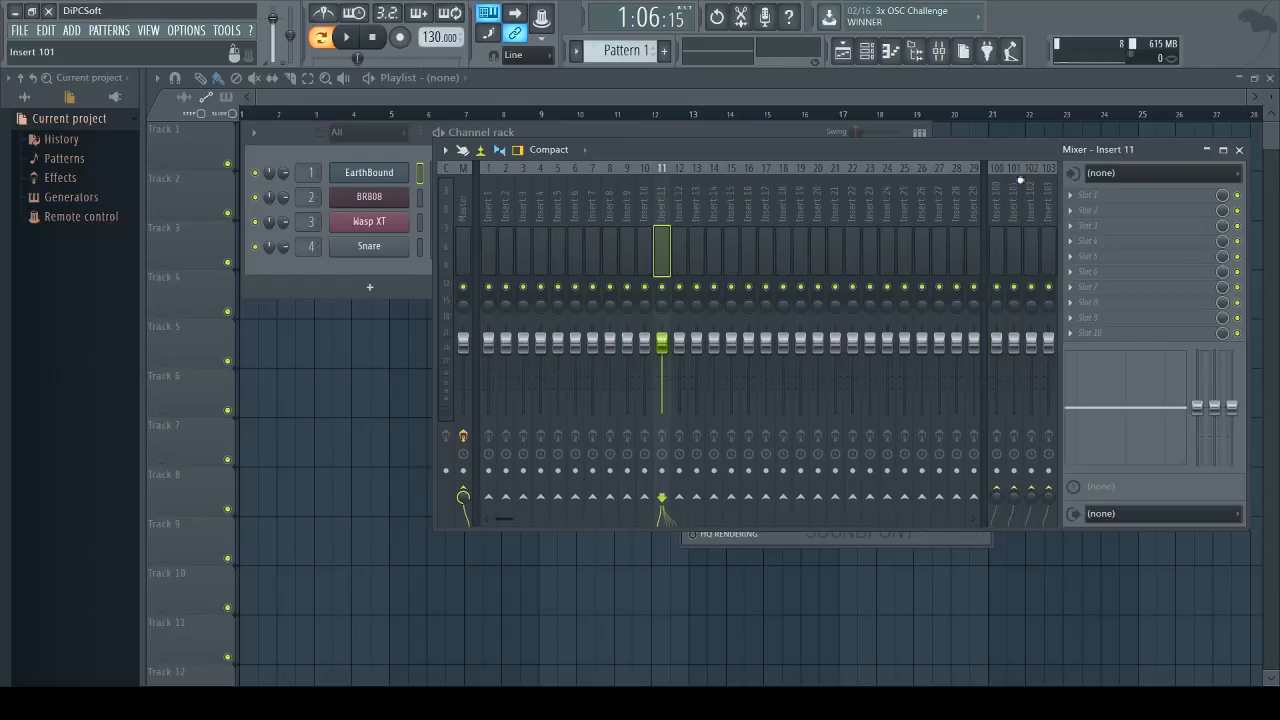
{"action": "left_click", "coordinate": [1004, 201]}
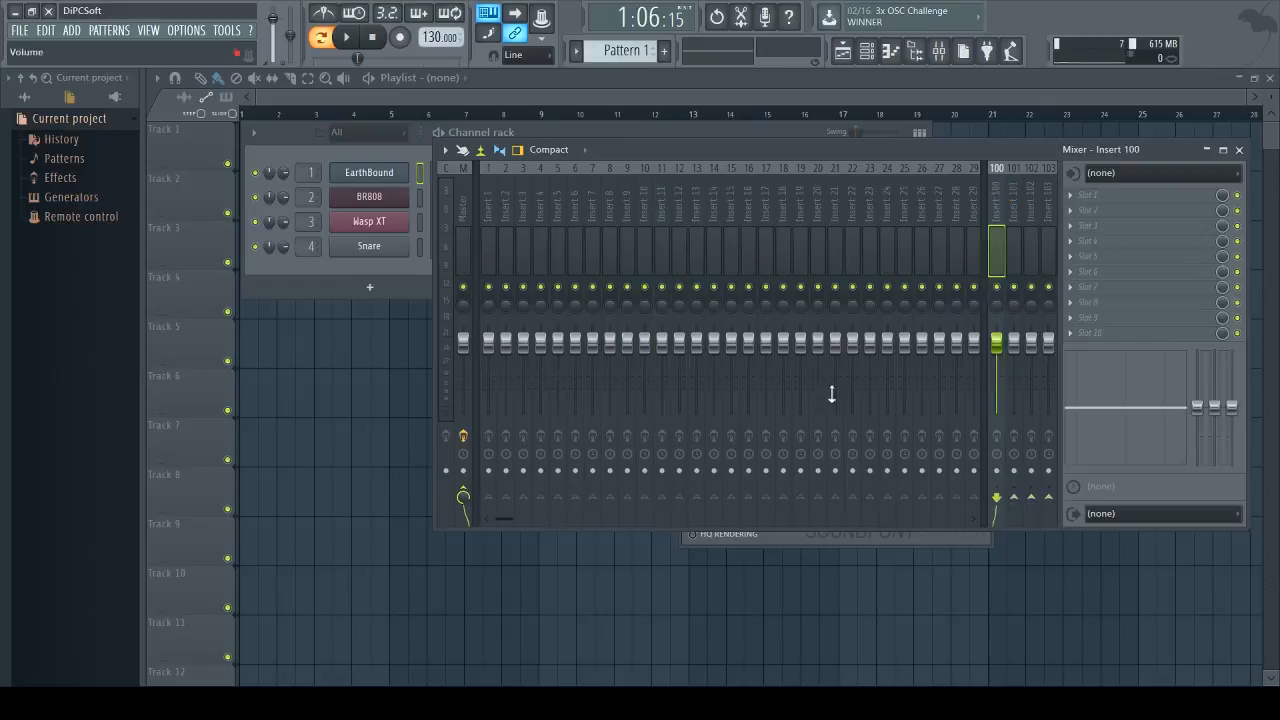
{"action": "left_click", "coordinate": [467, 208]}
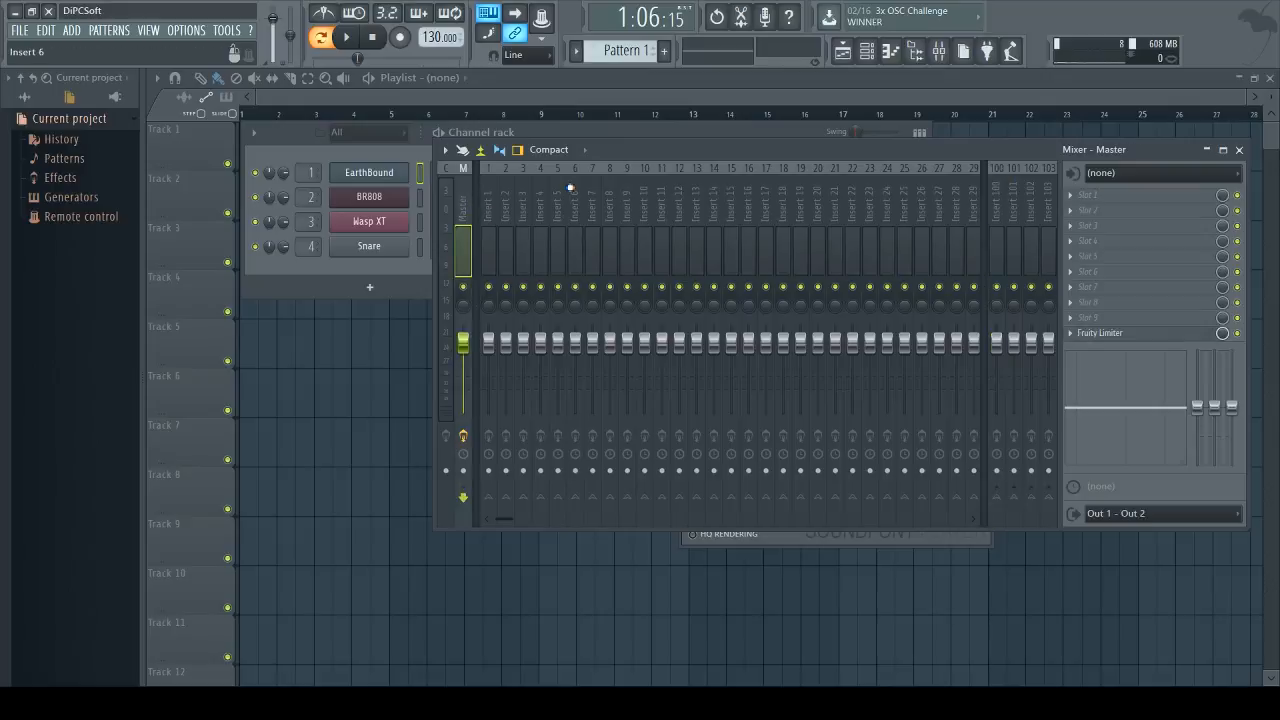
- Reopen the EarthBound channel's plugin window and place it below the channel rack, with the mixer in front
{"action": "left_click", "coordinate": [347, 172]}
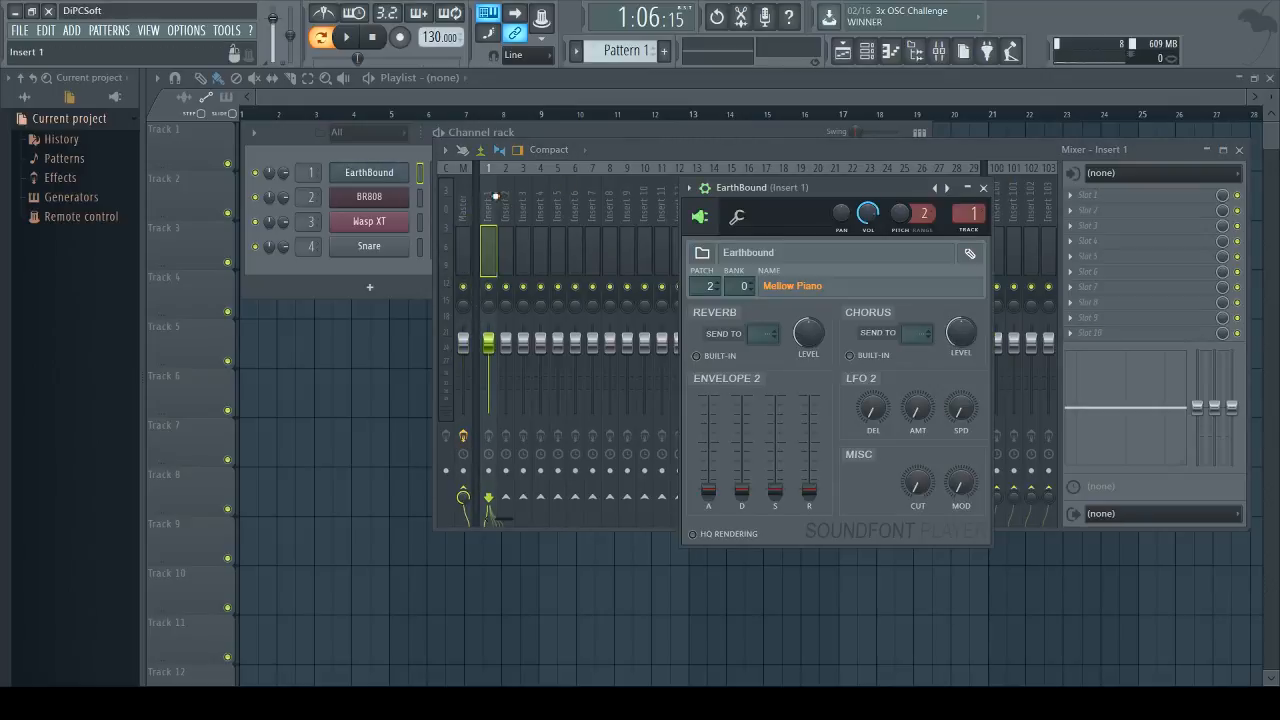
{"action": "left_click_drag", "start_coordinate": [813, 189], "coordinate": [320, 358]}
{"action": "left_click_drag", "start_coordinate": [646, 152], "coordinate": [647, 149]}
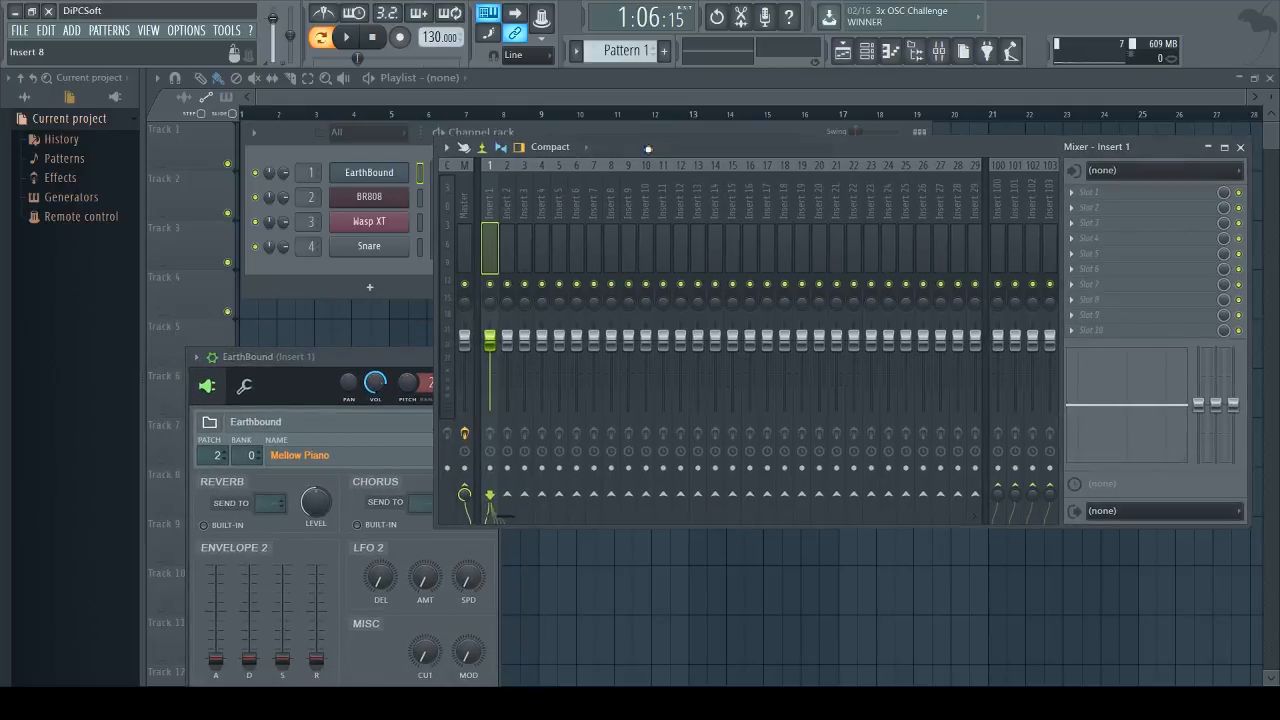
- Load Filterjam from the full effect plugin list into Insert 1's first effect slot and move its window over the mixer
{"action": "left_click", "coordinate": [1083, 193]}
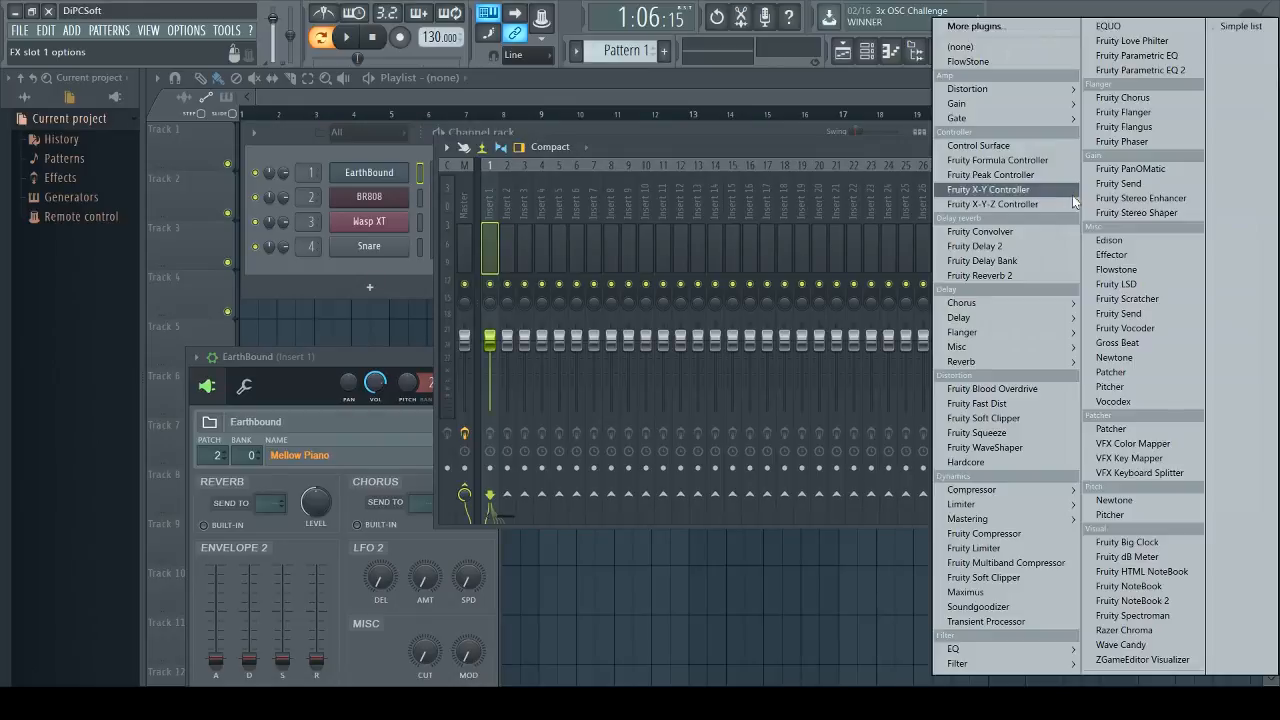
{"action": "left_click", "coordinate": [975, 26]}
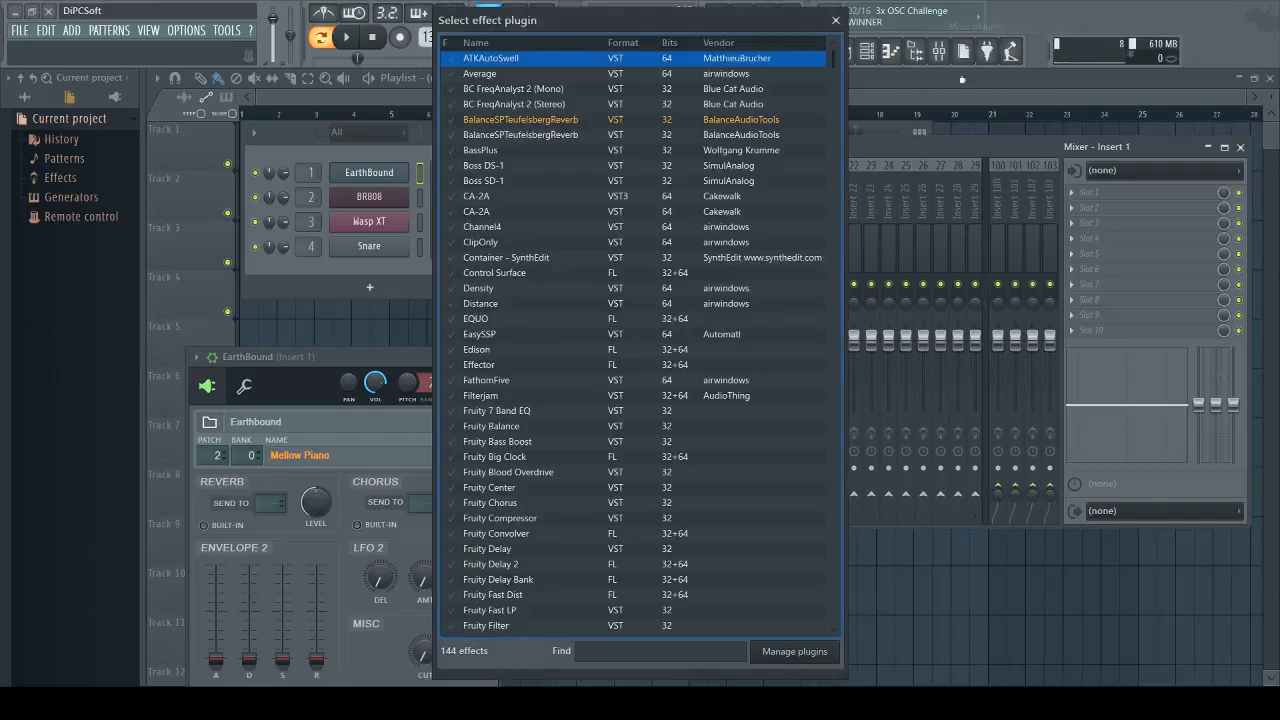
{"action": "double_click", "coordinate": [482, 396]}
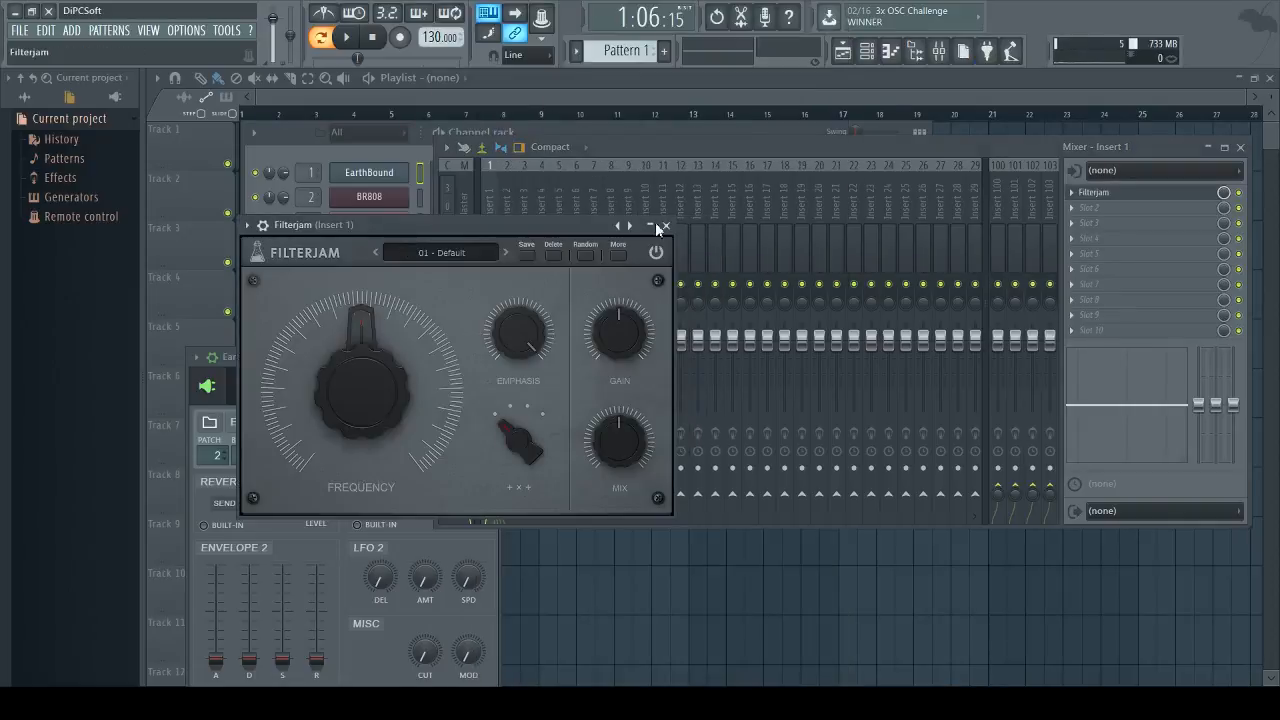
{"action": "left_click_drag", "start_coordinate": [463, 228], "coordinate": [742, 199]}
- Audition the piano through Filterjam while turning up its mix and setting its frequency to about 59%
{"action": "key", "text": "c"}
{"action": "left_click_drag", "start_coordinate": [662, 300], "coordinate": [720, 386]}
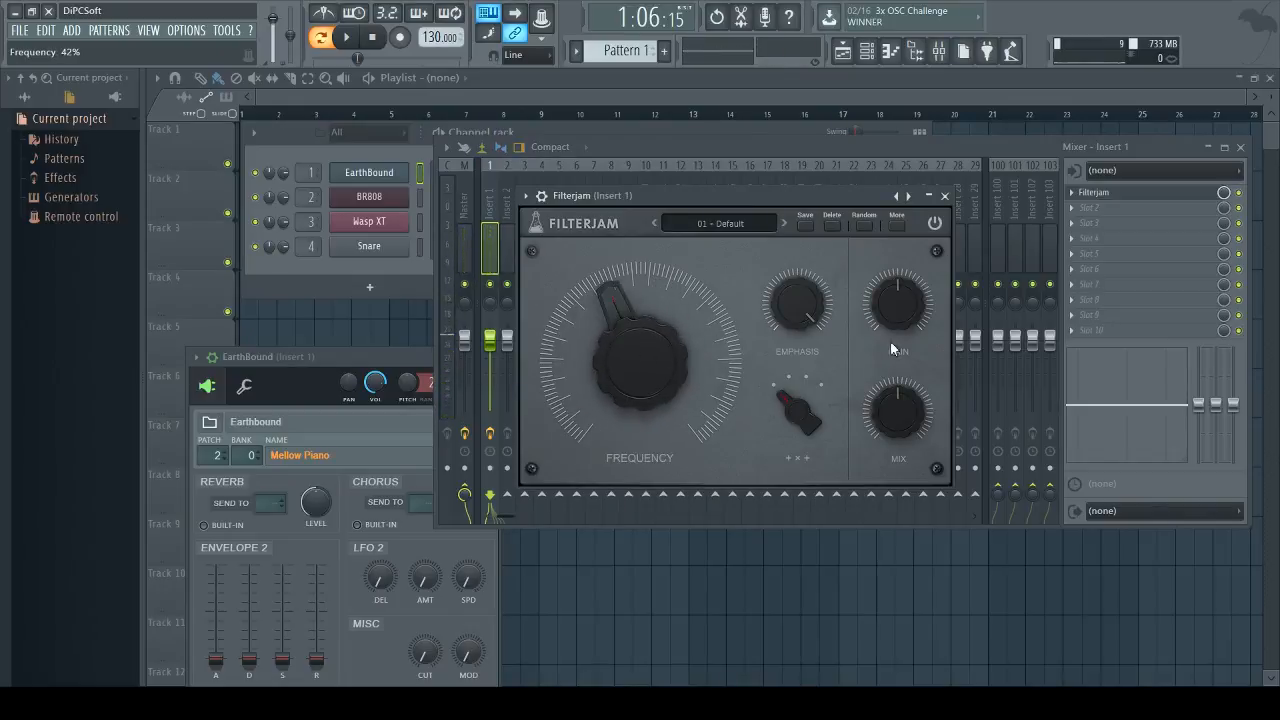
{"action": "left_click_drag", "start_coordinate": [899, 400], "coordinate": [922, 326]}
{"action": "left_click_drag", "start_coordinate": [665, 350], "coordinate": [737, 357]}
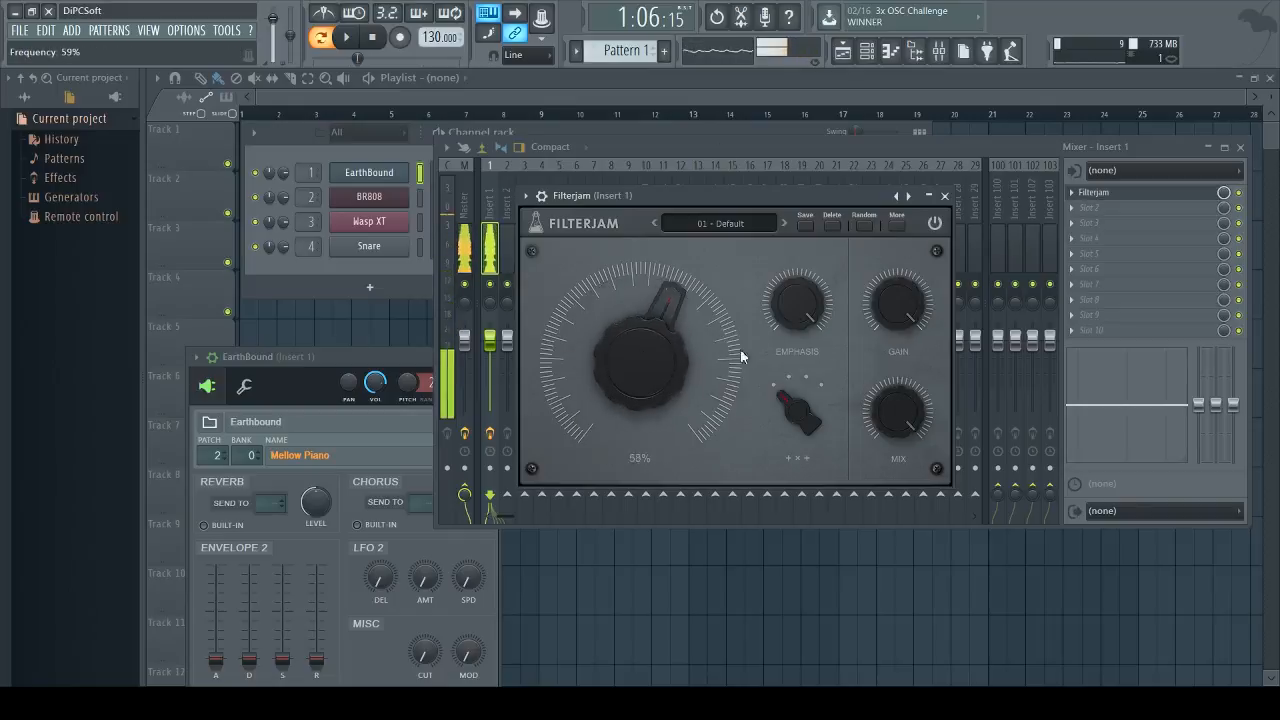
- Randomize Filterjam's settings three times while auditioning the sound
{"action": "left_click", "coordinate": [864, 225]}
{"action": "left_click", "coordinate": [864, 225]}
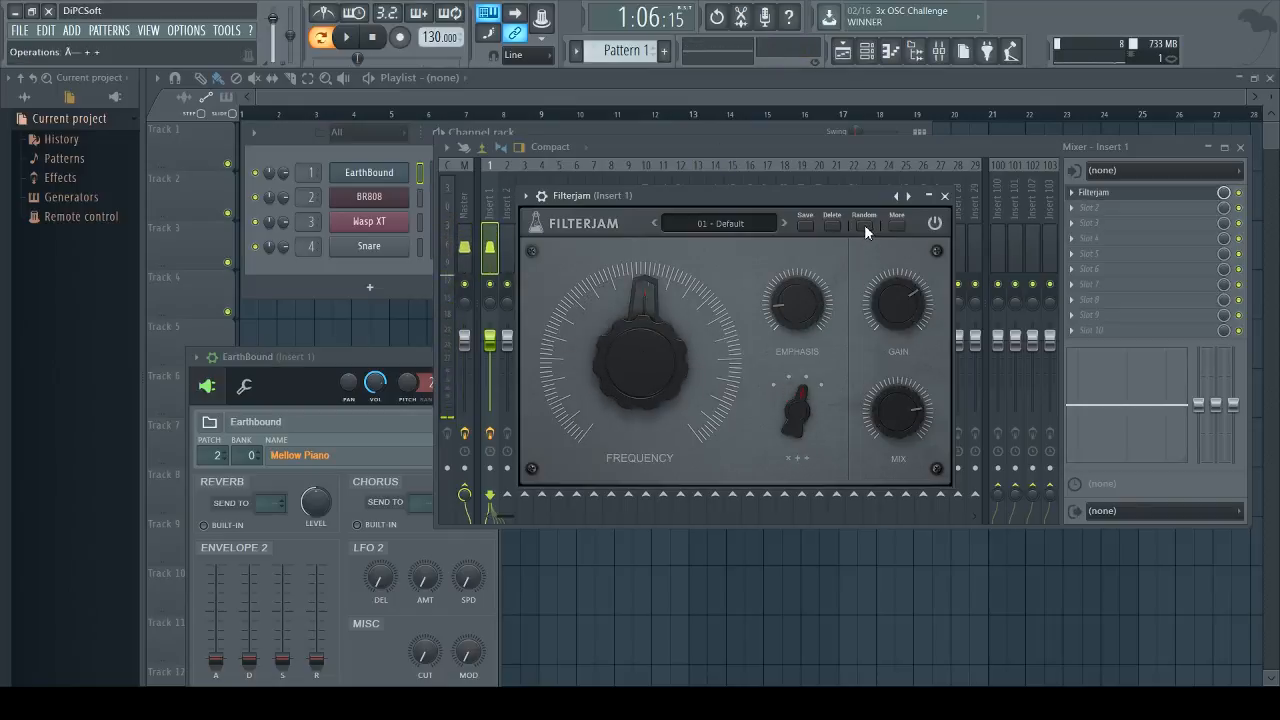
{"action": "left_click", "coordinate": [863, 223]}
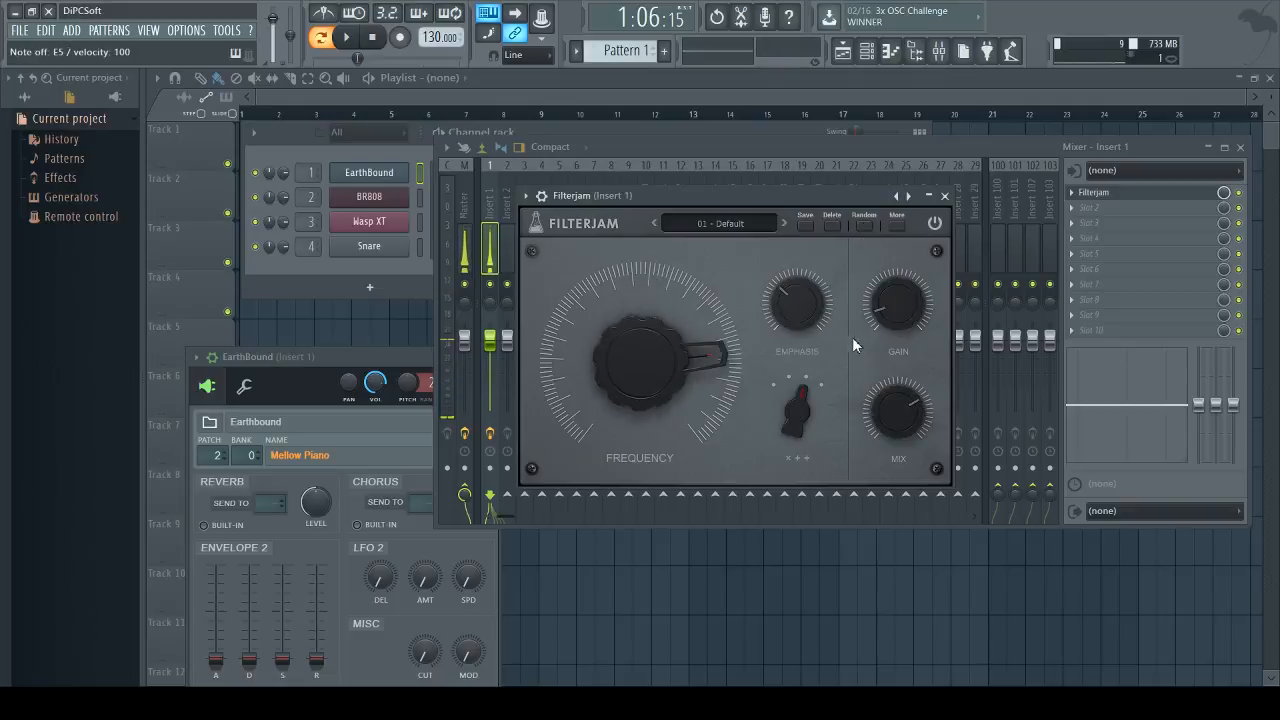
- Raise Filterjam's gain to +12.0 dB and sweep its frequency knob to hear the effect
{"action": "left_click_drag", "start_coordinate": [868, 310], "coordinate": [937, 129]}
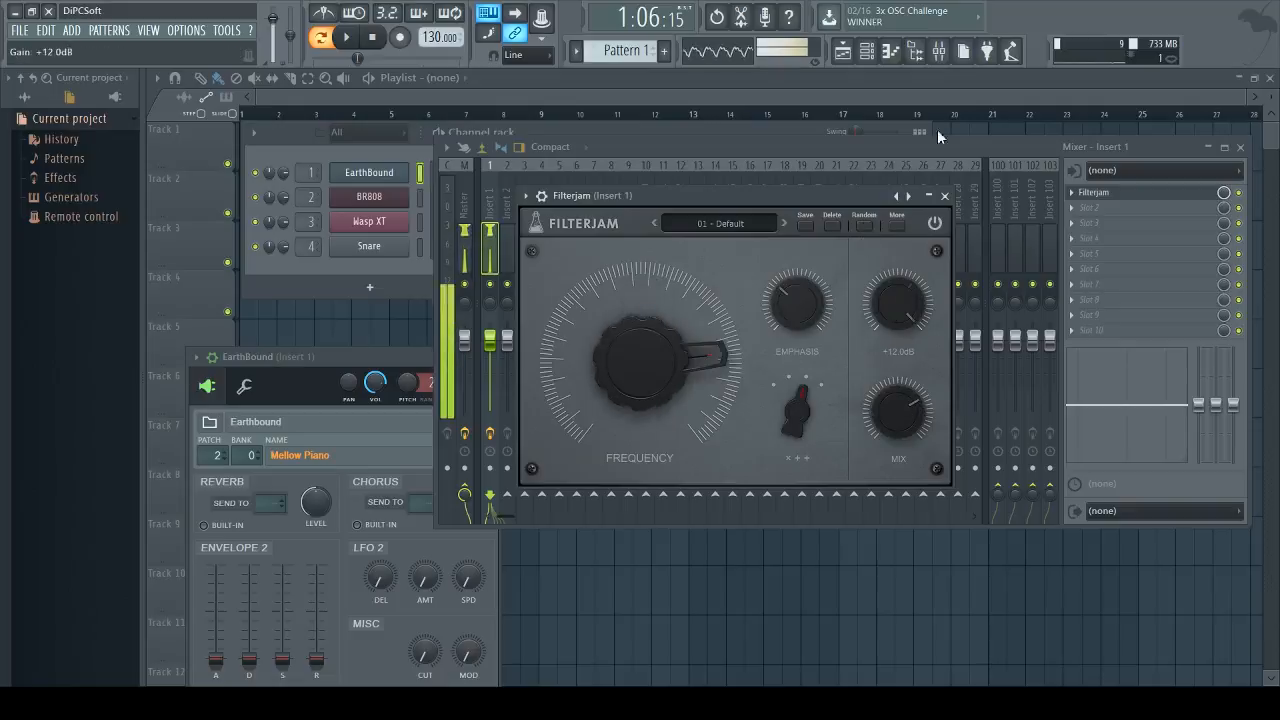
{"action": "left_click_drag", "start_coordinate": [709, 354], "coordinate": [773, 392]}
{"action": "left_click", "coordinate": [773, 386]}
{"action": "left_click_drag", "start_coordinate": [646, 375], "coordinate": [820, 240]}
- Replace Filterjam in Insert 1's first effect slot with Fruity Compressor from the compressor category
{"action": "left_click", "coordinate": [1073, 193]}
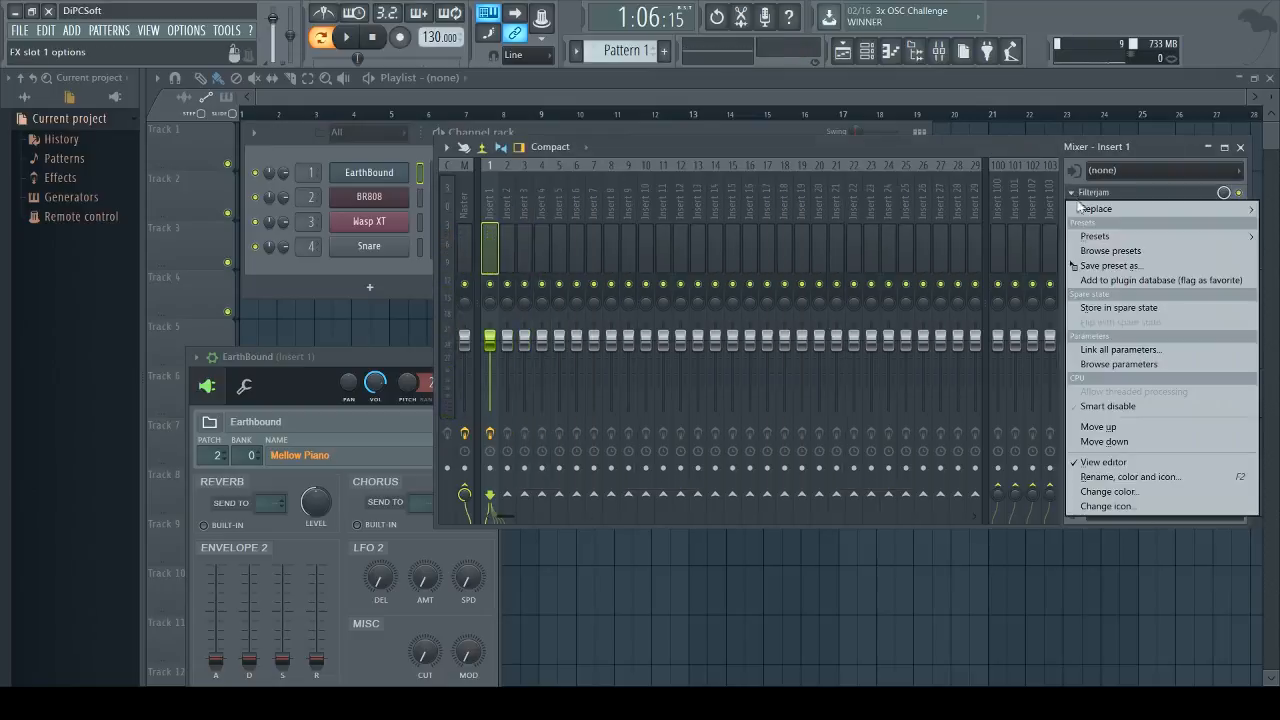
{"action": "mouse_move", "coordinate": [1080, 207]}
{"action": "mouse_move", "coordinate": [1020, 108]}
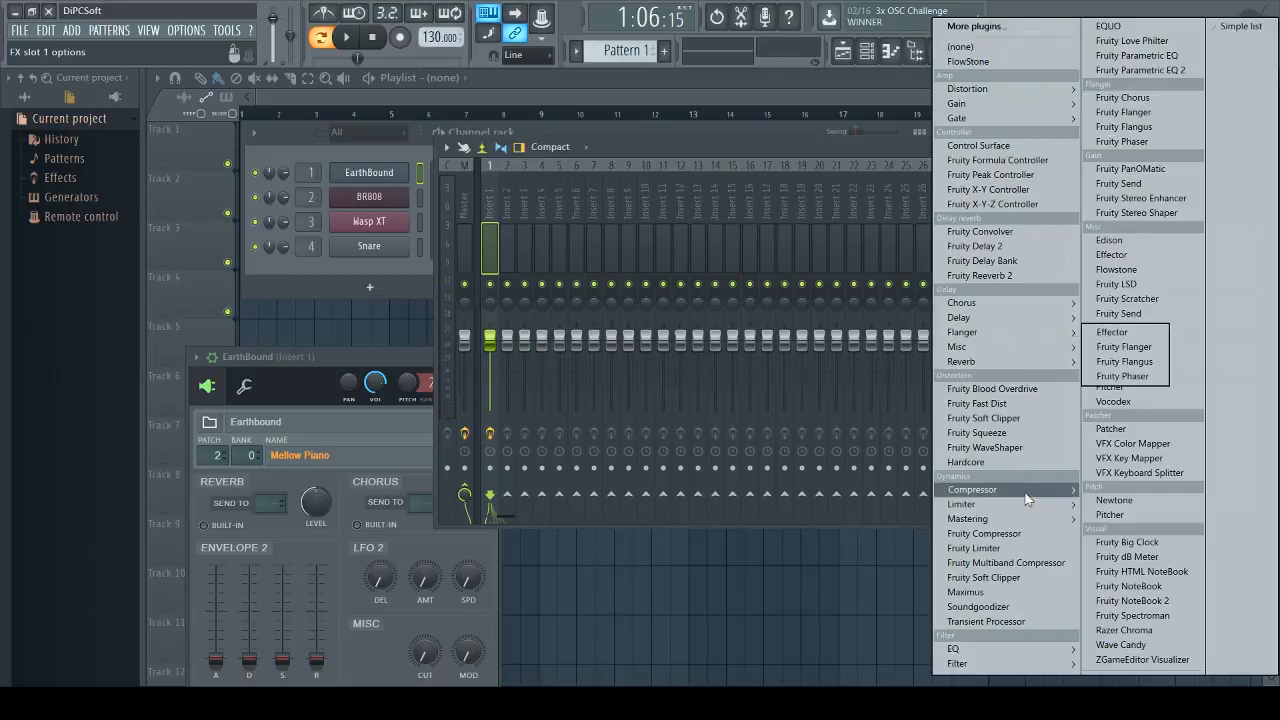
{"action": "mouse_move", "coordinate": [1027, 498]}
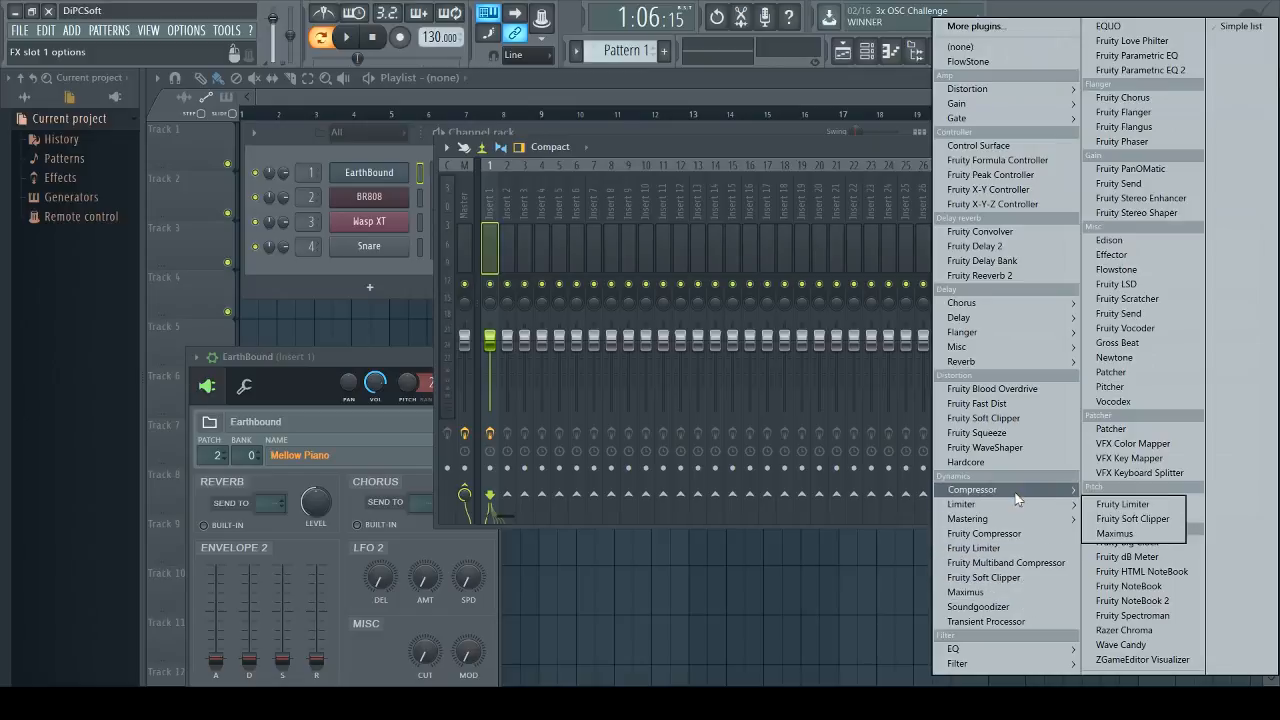
{"action": "left_click", "coordinate": [1133, 489]}
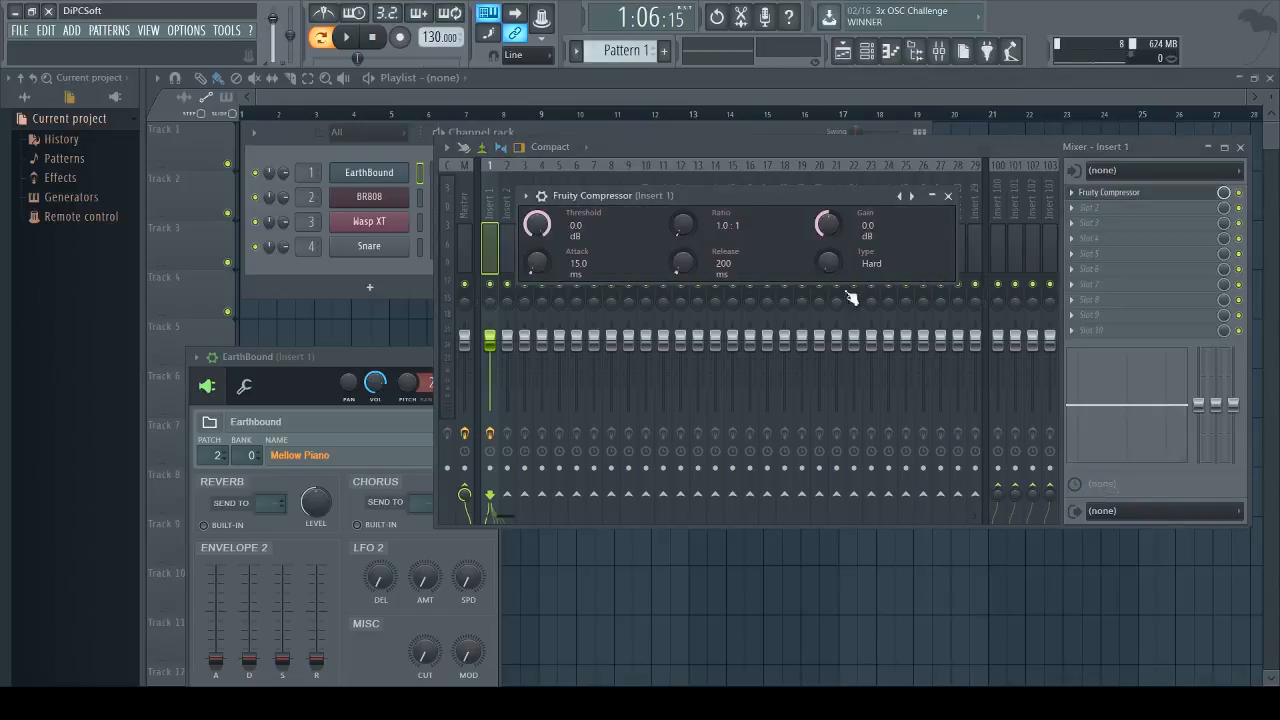
- Reopen Fruity Compressor on Insert 1 and raise its gain to 12.7 dB
{"action": "left_click", "coordinate": [699, 195]}
{"action": "left_click", "coordinate": [492, 200]}
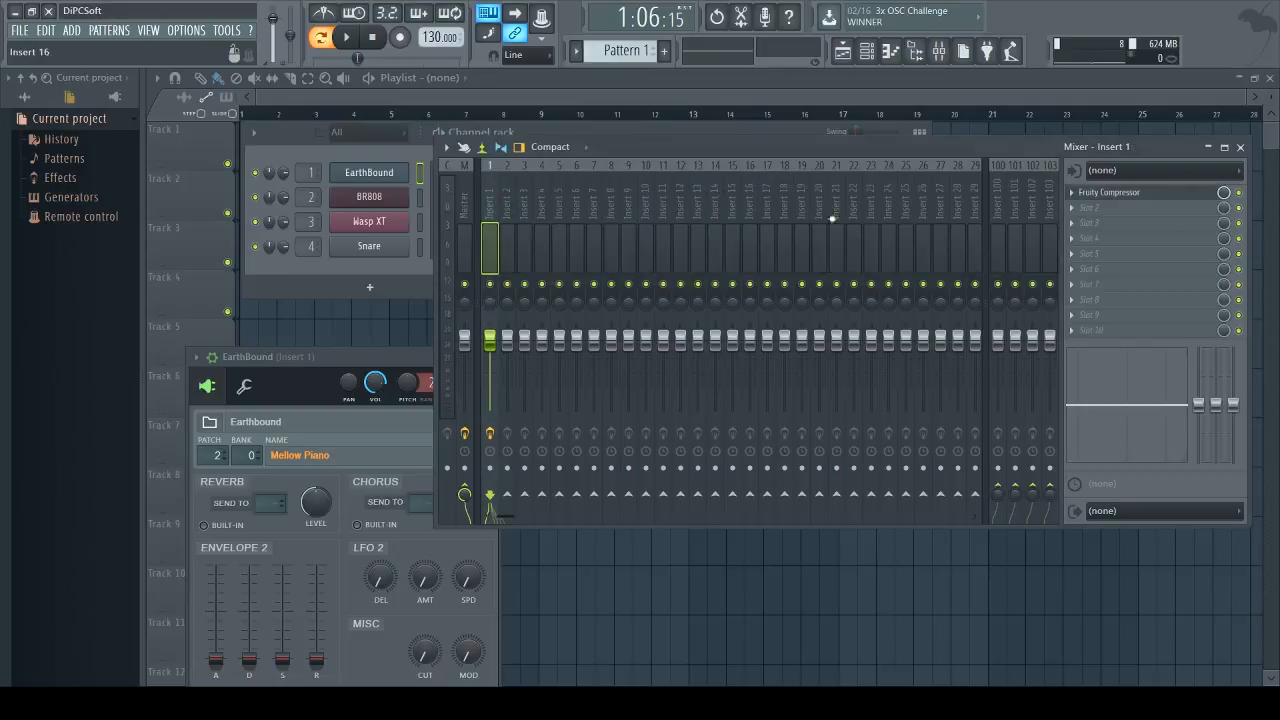
{"action": "left_click", "coordinate": [1140, 196]}
{"action": "left_click_drag", "start_coordinate": [828, 224], "coordinate": [828, 185]}
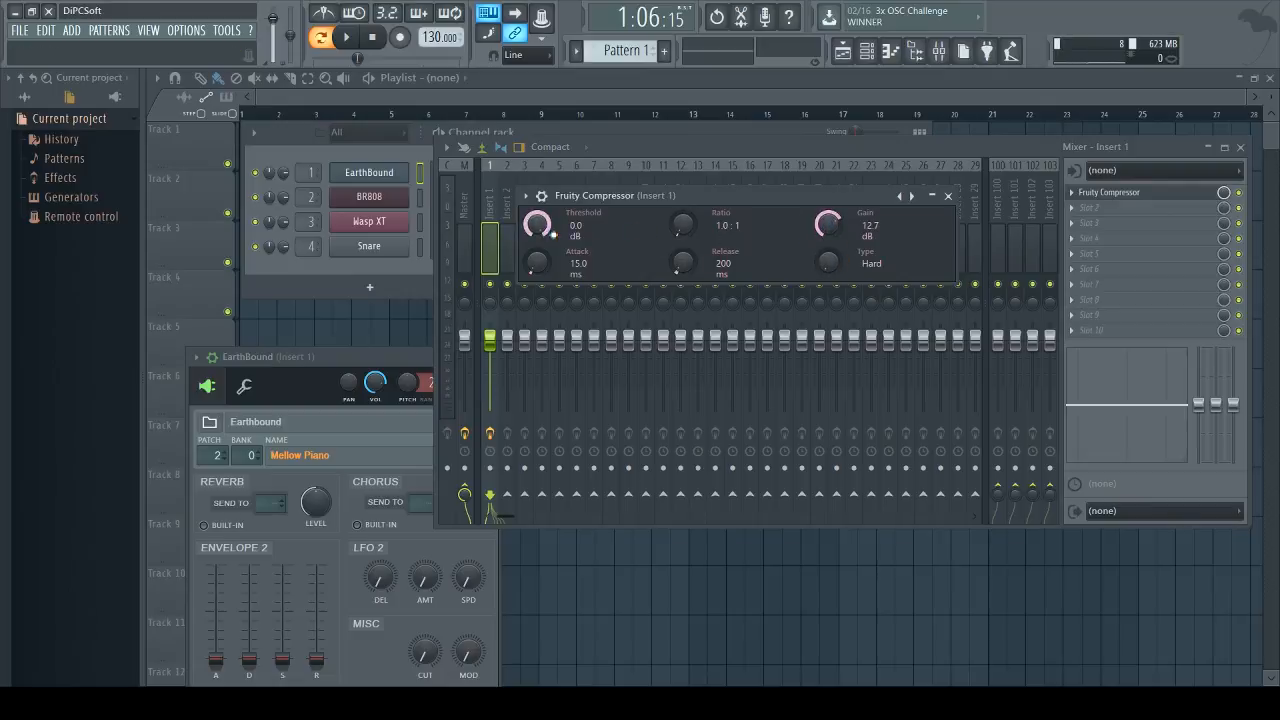
- Lower Fruity Compressor's threshold on Insert 1 to -21.9 dB
{"action": "mouse_move", "coordinate": [537, 224]}
{"action": "left_mouse_down"}
{"action": "mouse_move", "coordinate": [537, 250]}
{"action": "mouse_move", "coordinate": [537, 224]}
{"action": "left_mouse_up"}
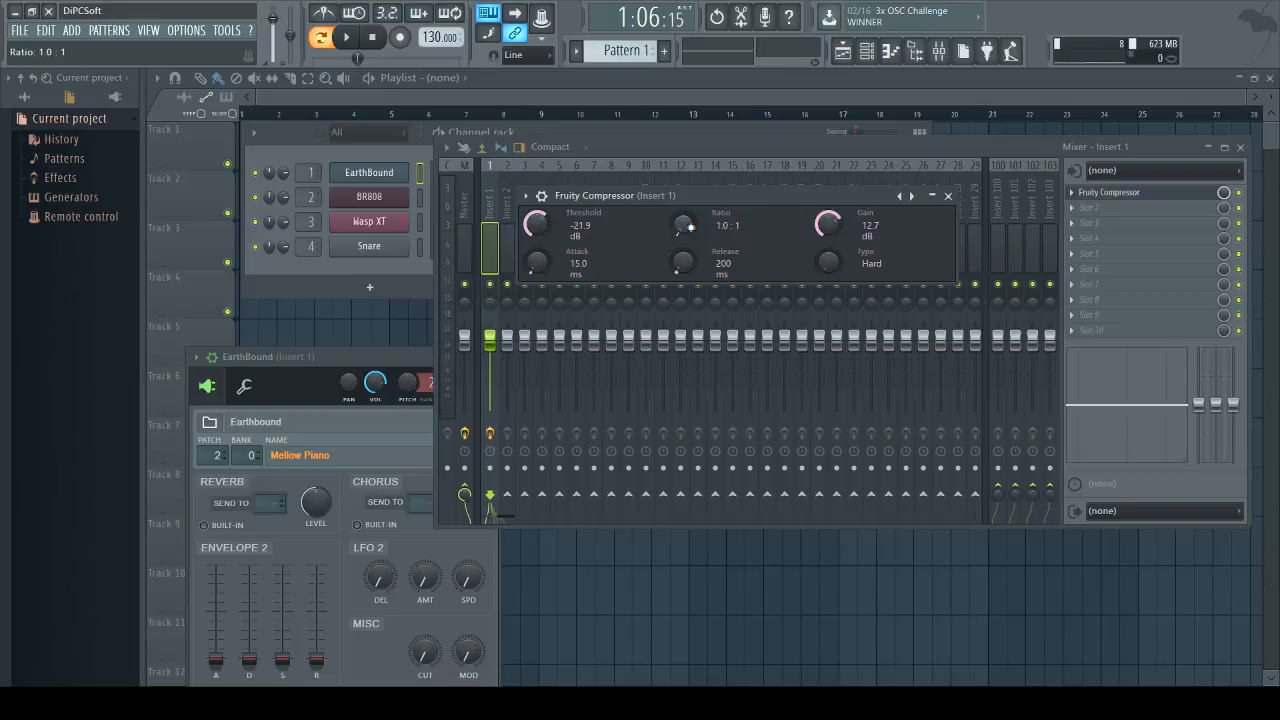
{"action": "left_click", "coordinate": [378, 200]}
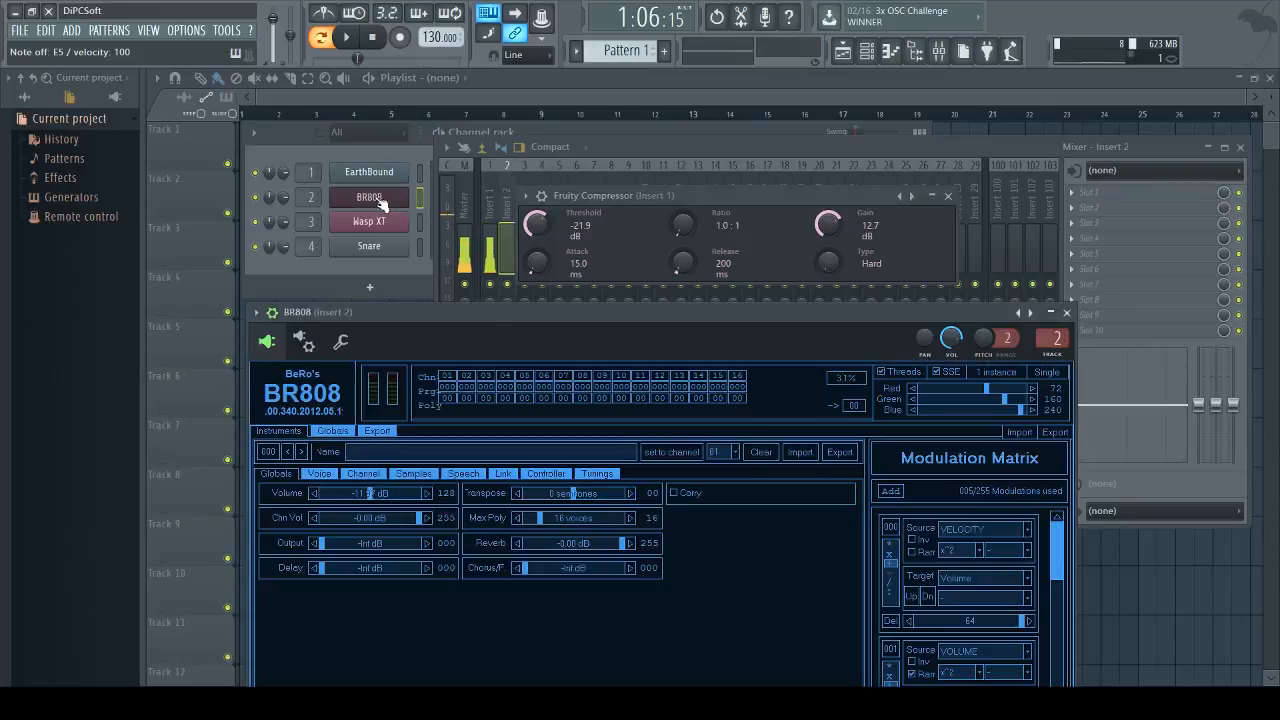
{"action": "right_click", "coordinate": [370, 198]}
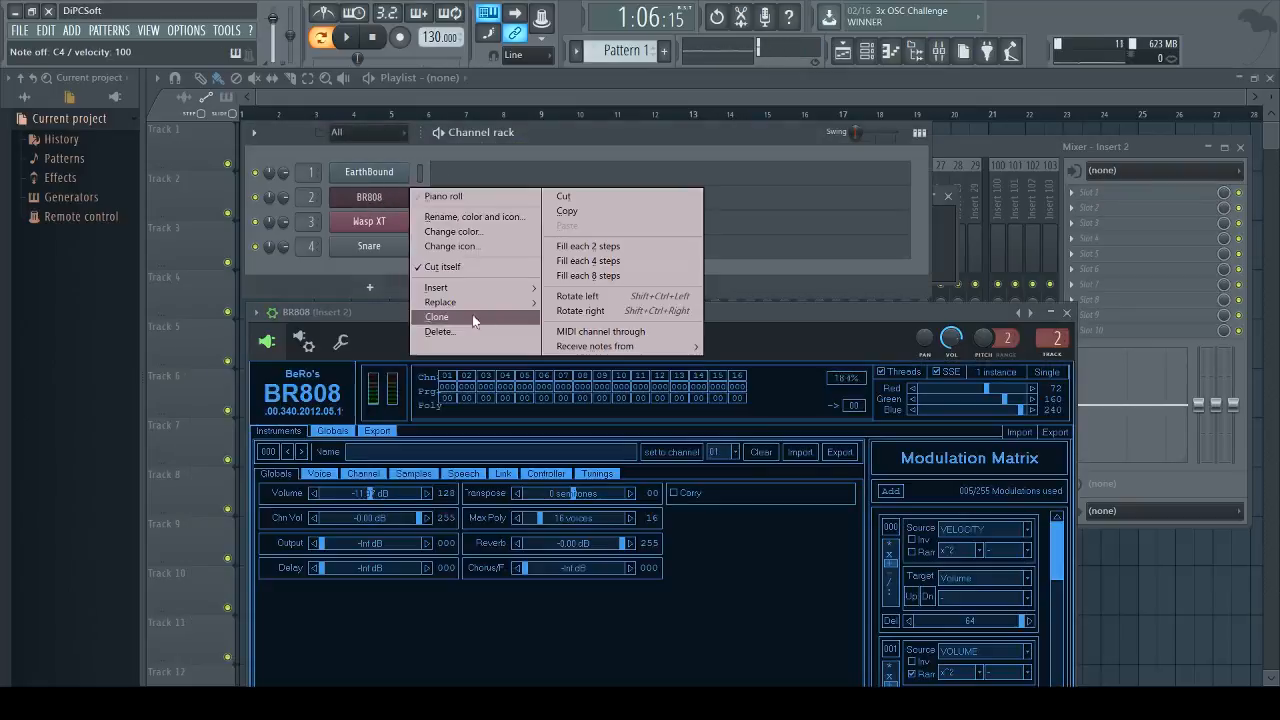
{"action": "mouse_move", "coordinate": [470, 304]}
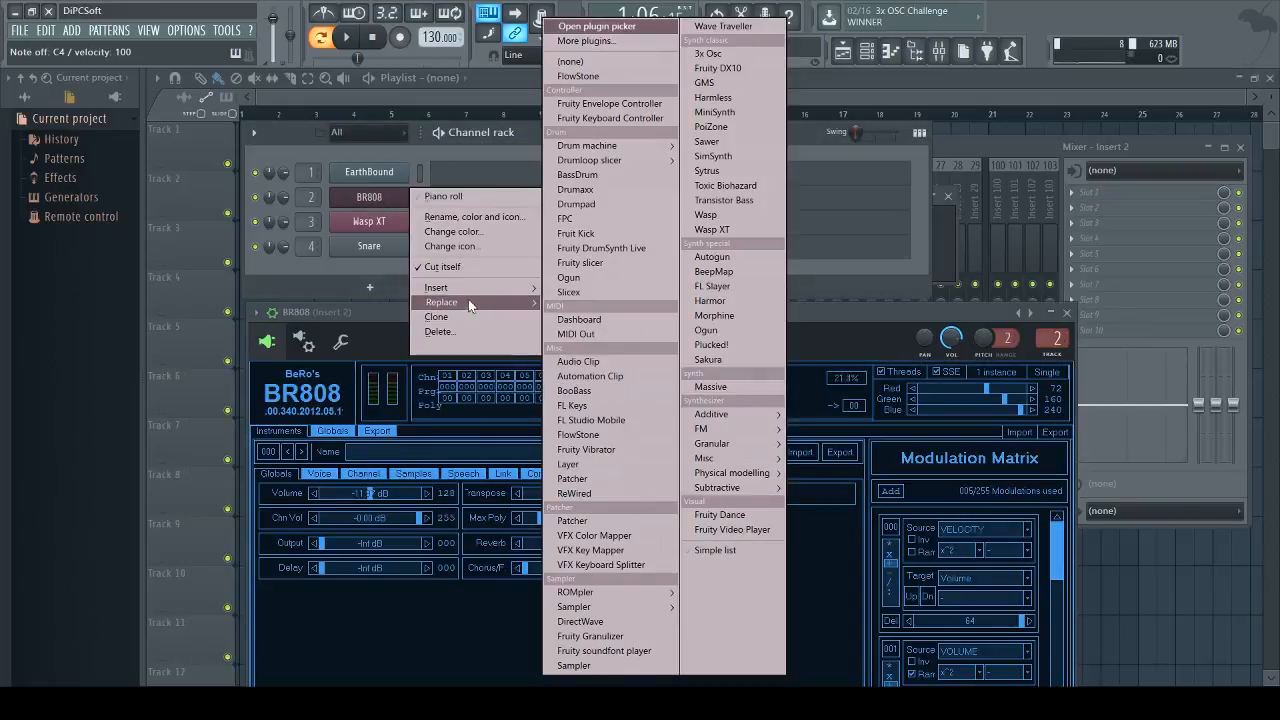
{"action": "left_click", "coordinate": [814, 314]}
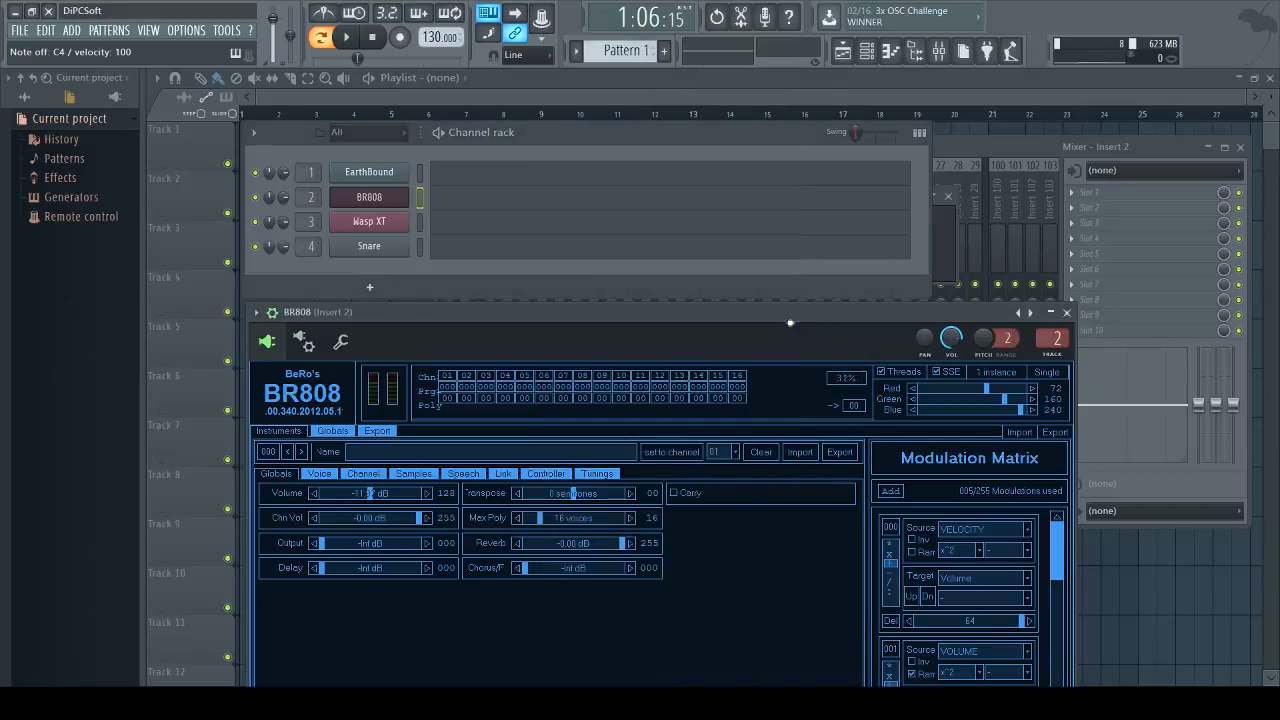
{"action": "right_click", "coordinate": [375, 200]}
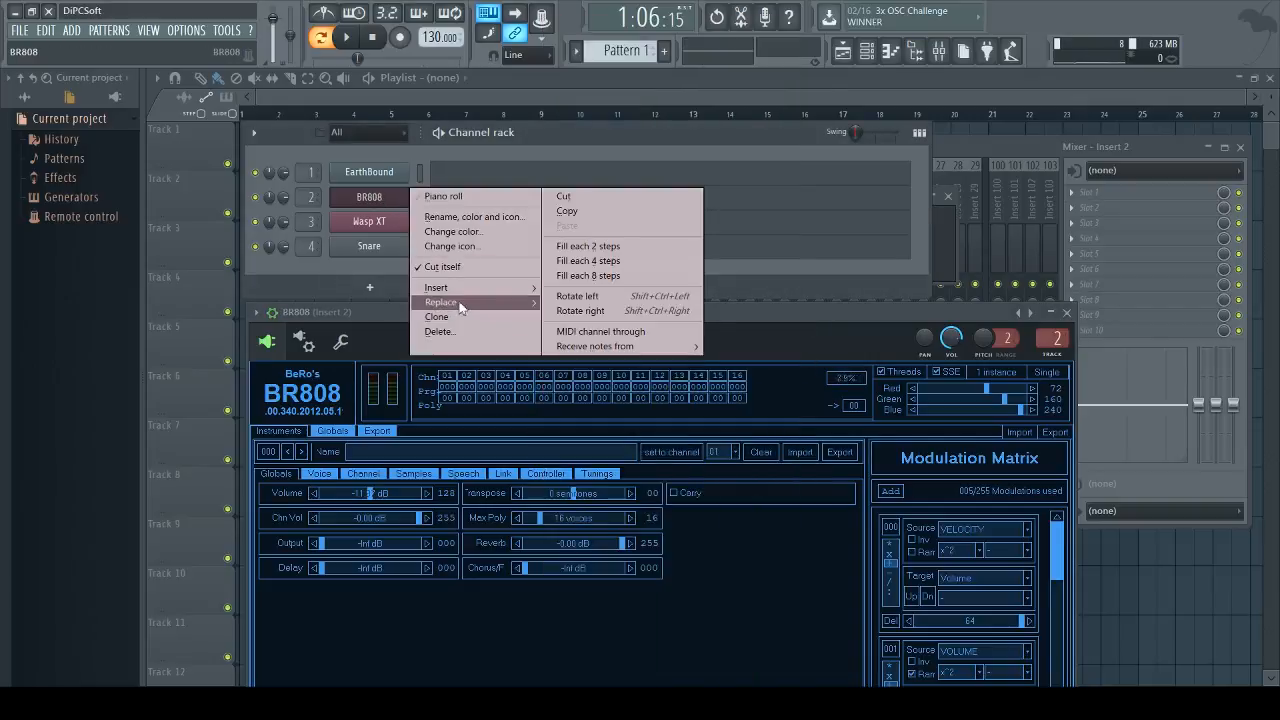
{"action": "mouse_move", "coordinate": [461, 304]}
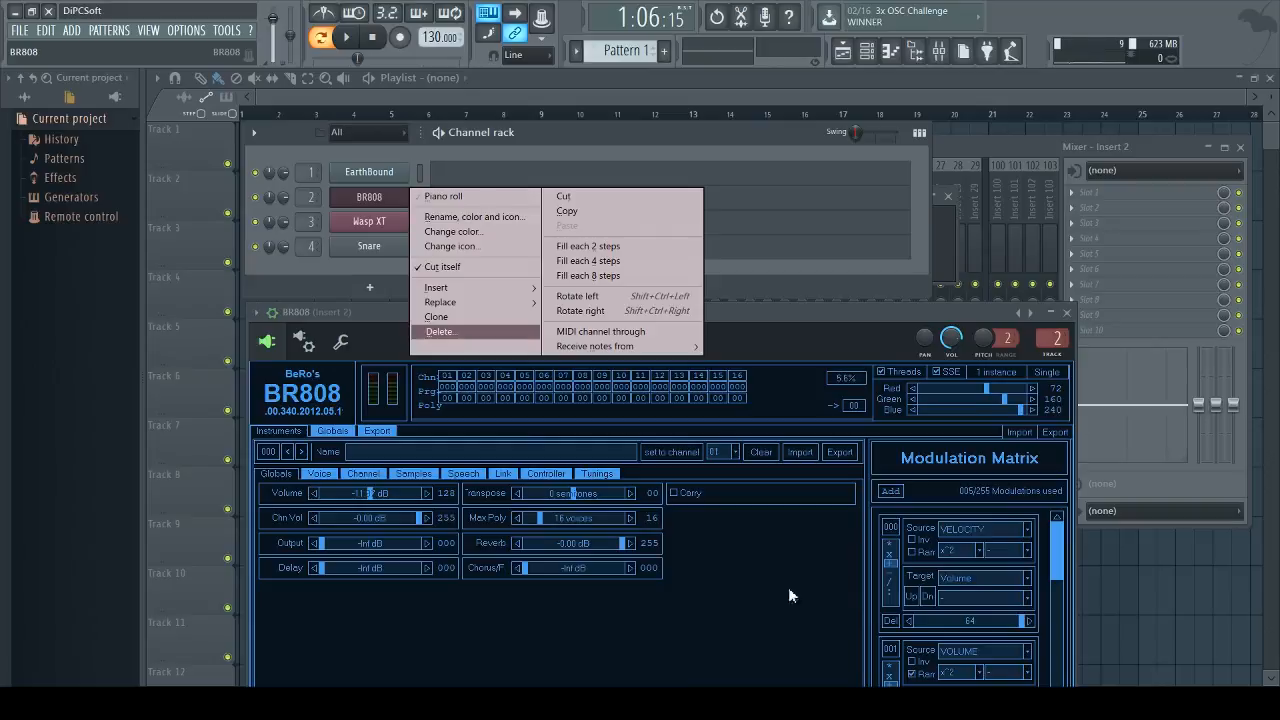
{"action": "left_click", "coordinate": [368, 210]}
{"action": "right_click", "coordinate": [368, 205]}
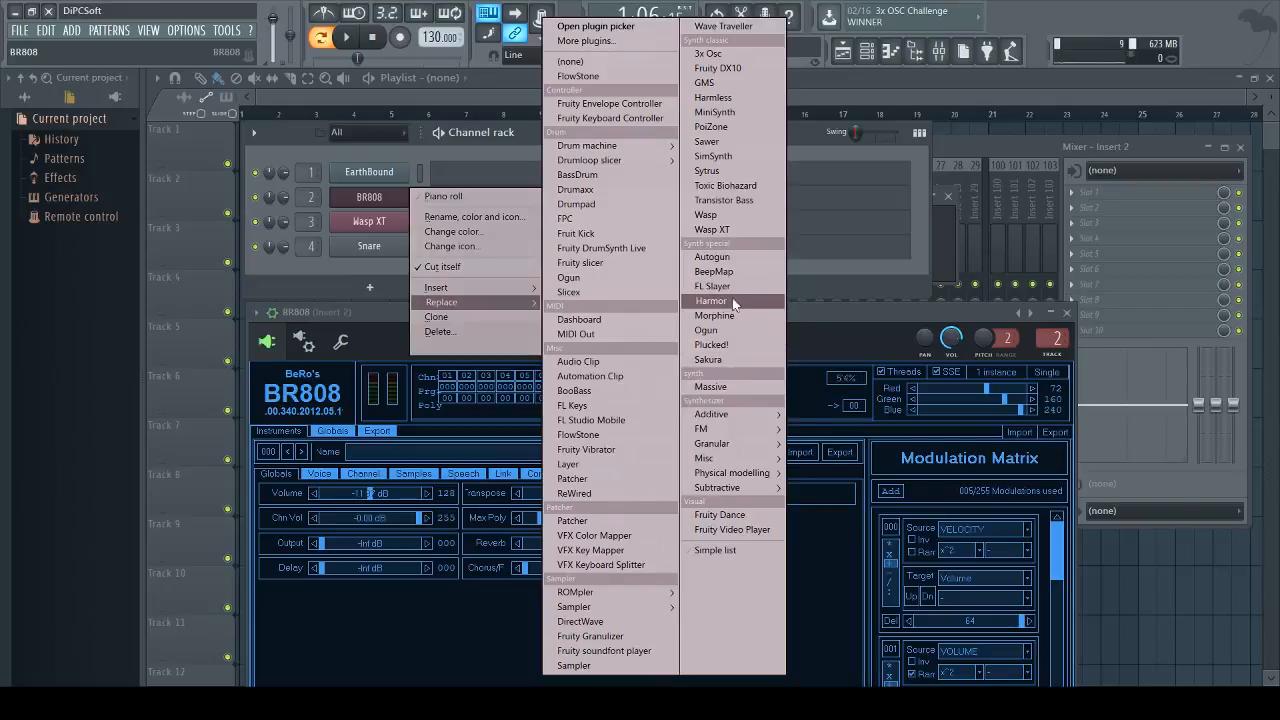
{"action": "left_click", "coordinate": [601, 29]}
{"action": "left_click", "coordinate": [559, 163]}
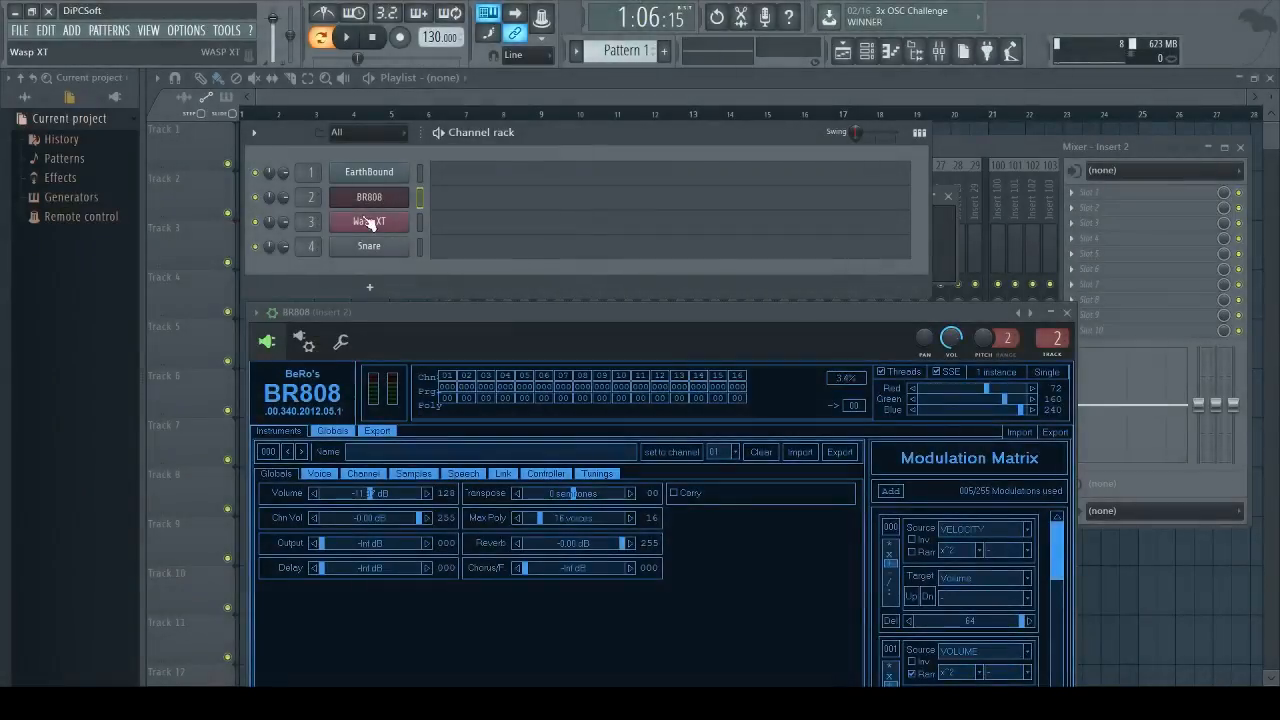
- Replace the BR808 channel's instrument with Synth1 VSTi, found by searching the full generator list for "synth", and reposition its window
{"action": "right_click", "coordinate": [405, 192]}
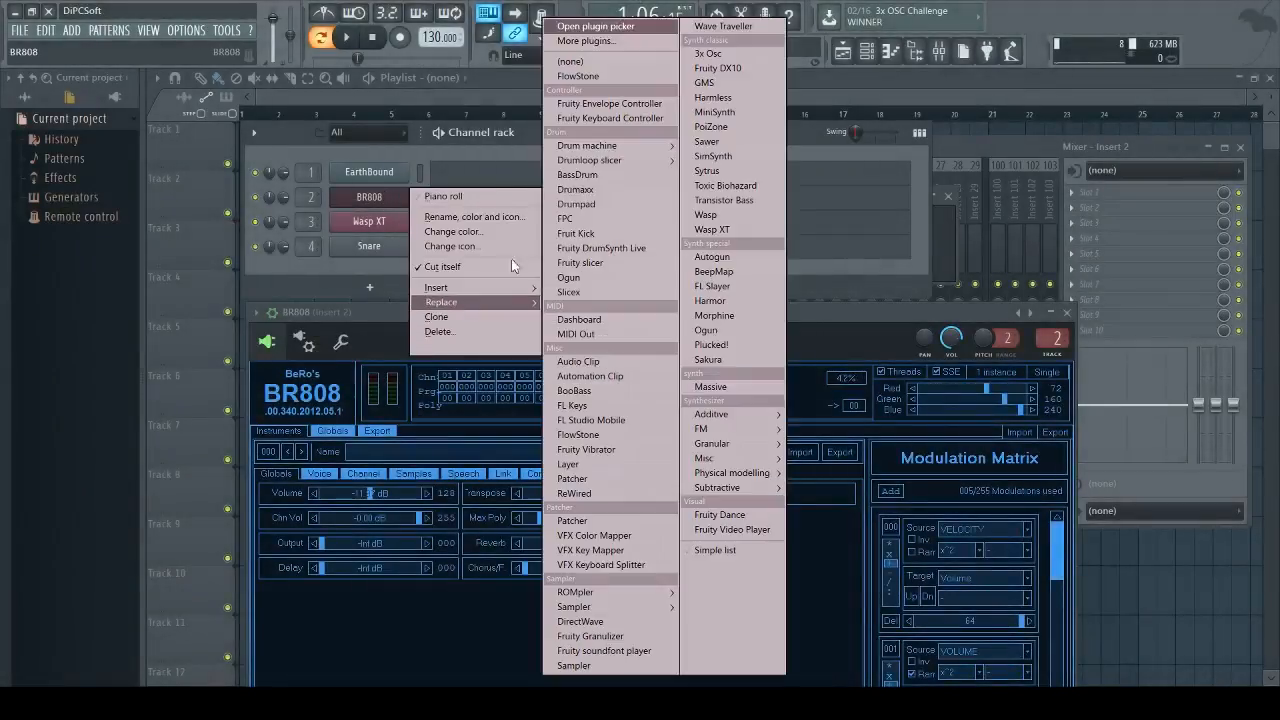
{"action": "left_click", "coordinate": [619, 43]}
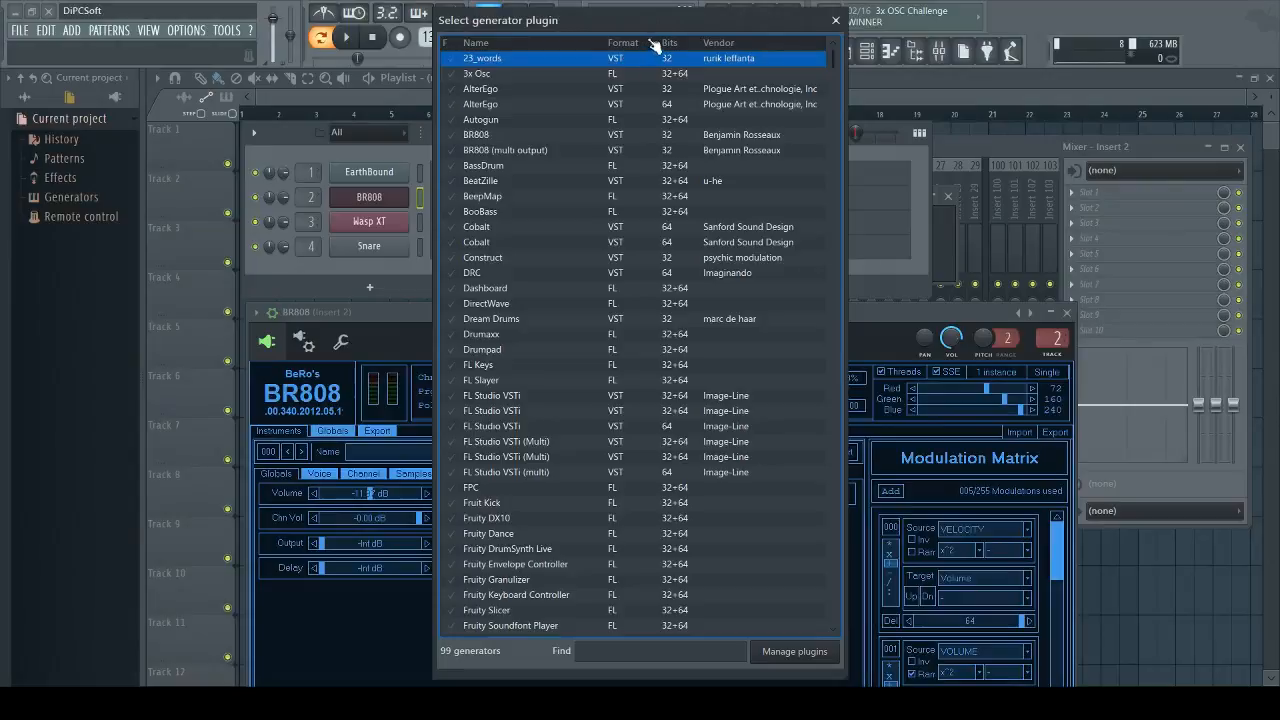
{"action": "type", "text": "synth"}
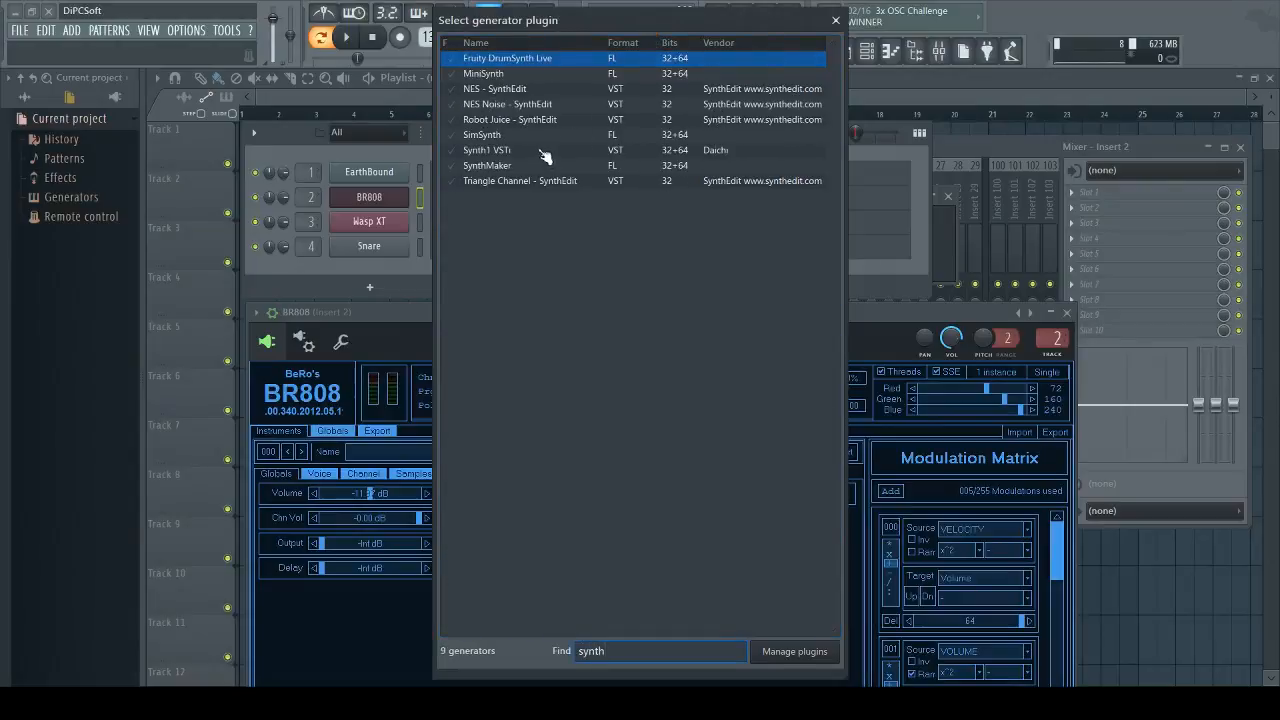
{"action": "double_click", "coordinate": [543, 152]}
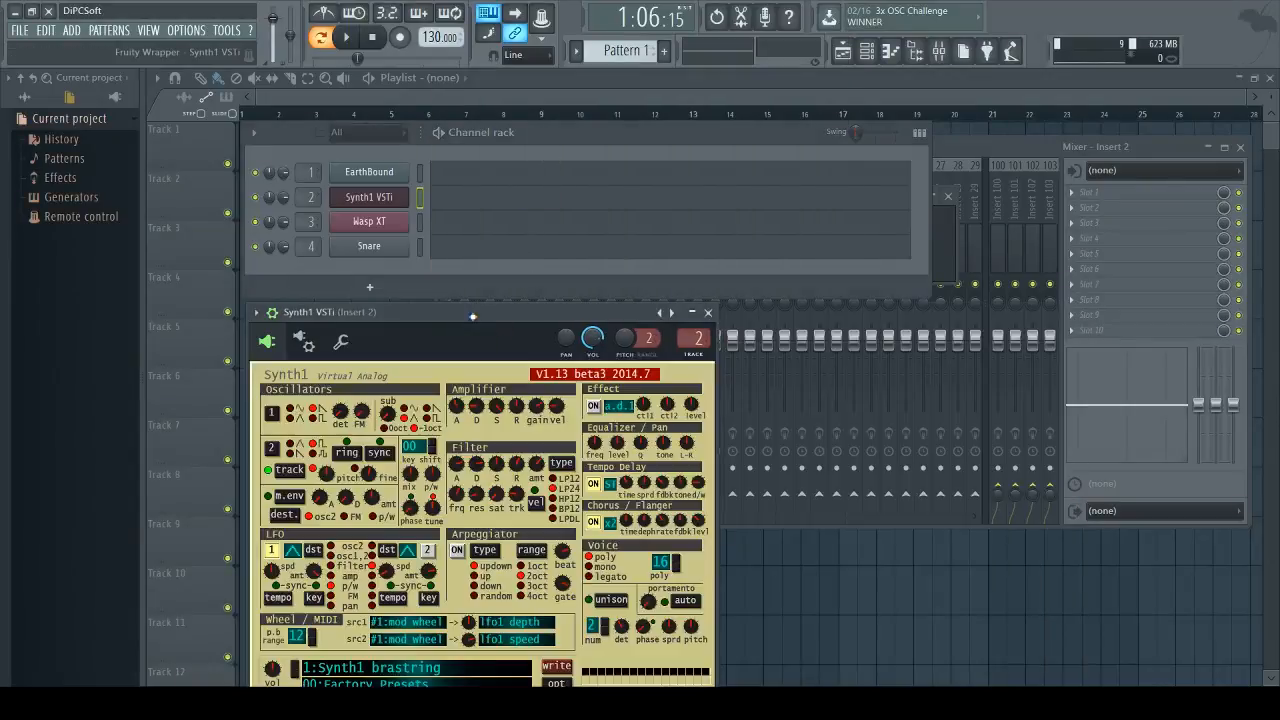
{"action": "left_click_drag", "start_coordinate": [472, 316], "coordinate": [662, 159]}
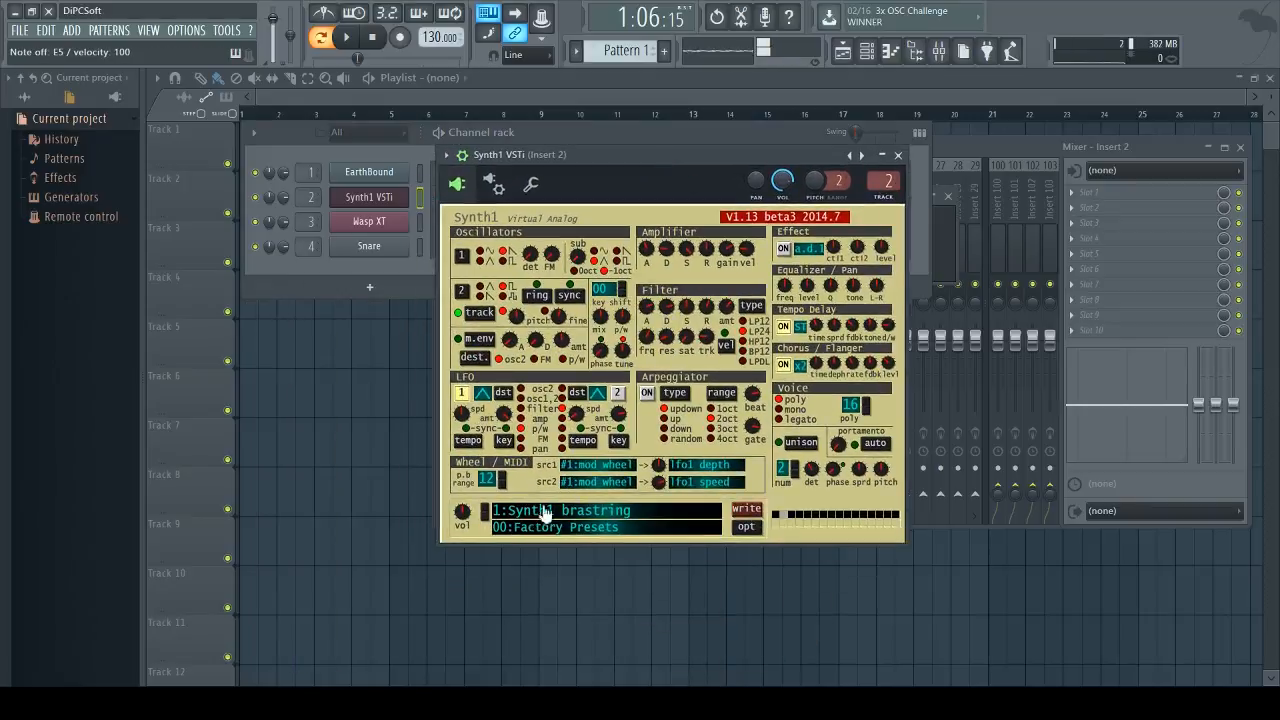
- Load the heart-stopper preset from Synth1's soundbank90 bank
{"action": "left_click", "coordinate": [577, 515]}
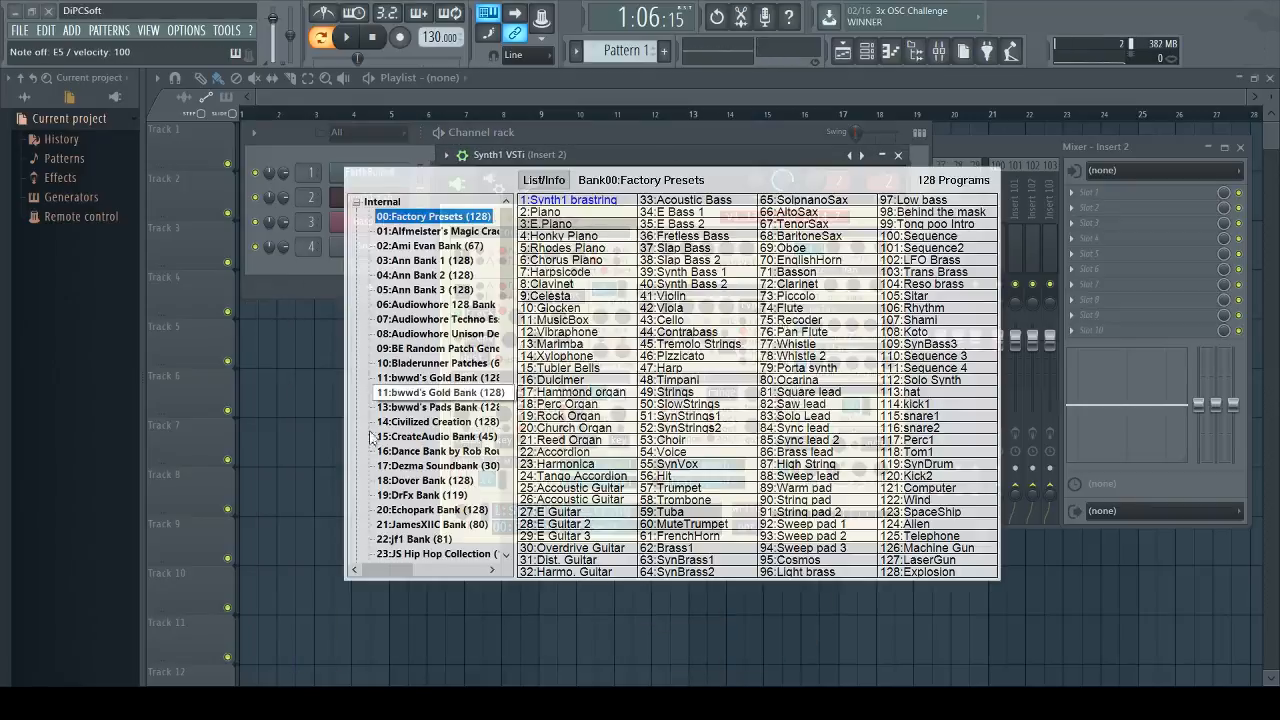
{"action": "scroll", "coordinate": [465, 385], "scroll_direction": "down", "scroll_amount": 15}
{"action": "scroll", "coordinate": [465, 385], "scroll_direction": "down", "scroll_amount": 7}
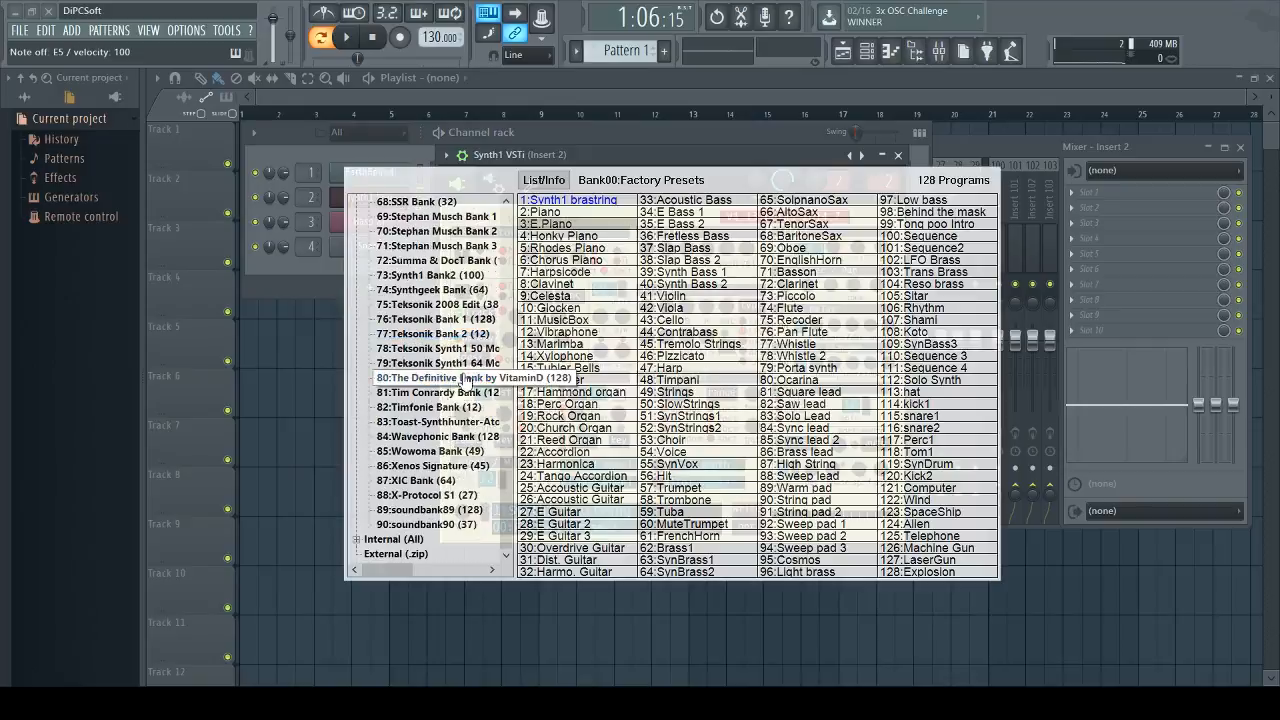
{"action": "left_click", "coordinate": [428, 524]}
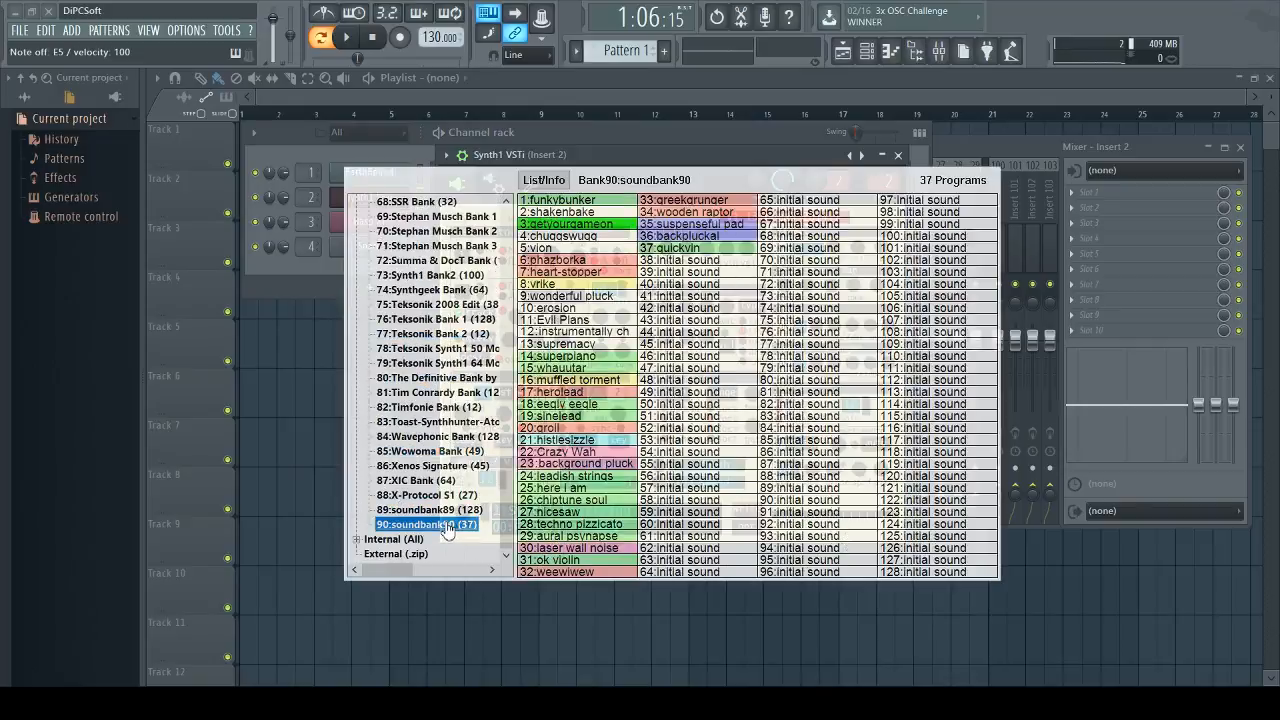
{"action": "left_click", "coordinate": [575, 271]}
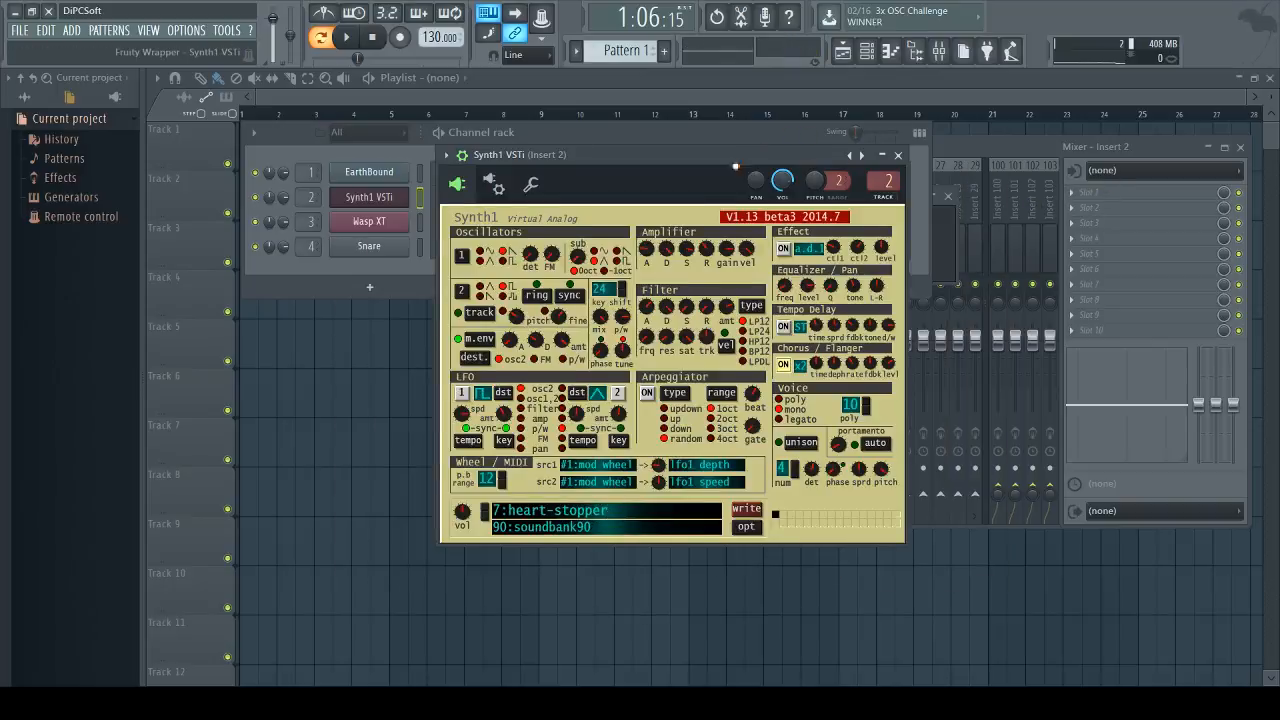
- Move the Synth1 window aside, bring the mixer forward and compare the effect slots of Insert 1 and Insert 2
{"action": "left_click_drag", "start_coordinate": [736, 166], "coordinate": [500, 321]}
{"action": "left_click", "coordinate": [1036, 152]}
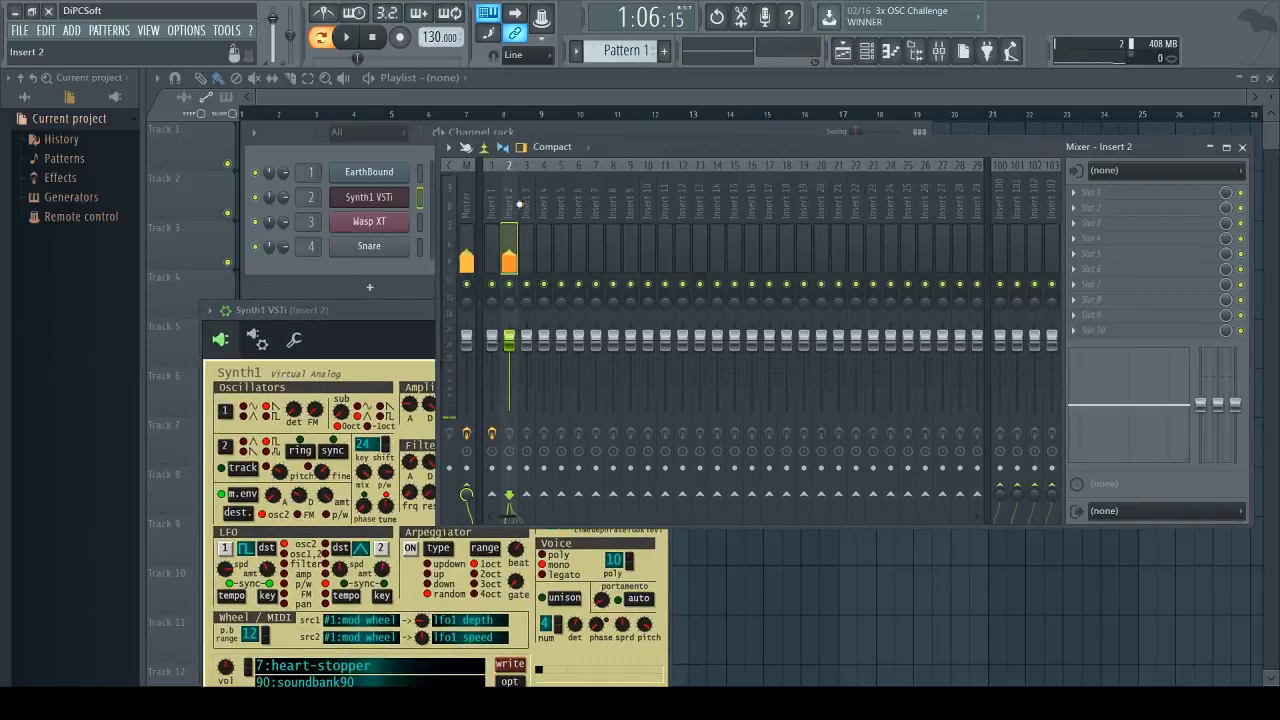
{"action": "left_click", "coordinate": [501, 195]}
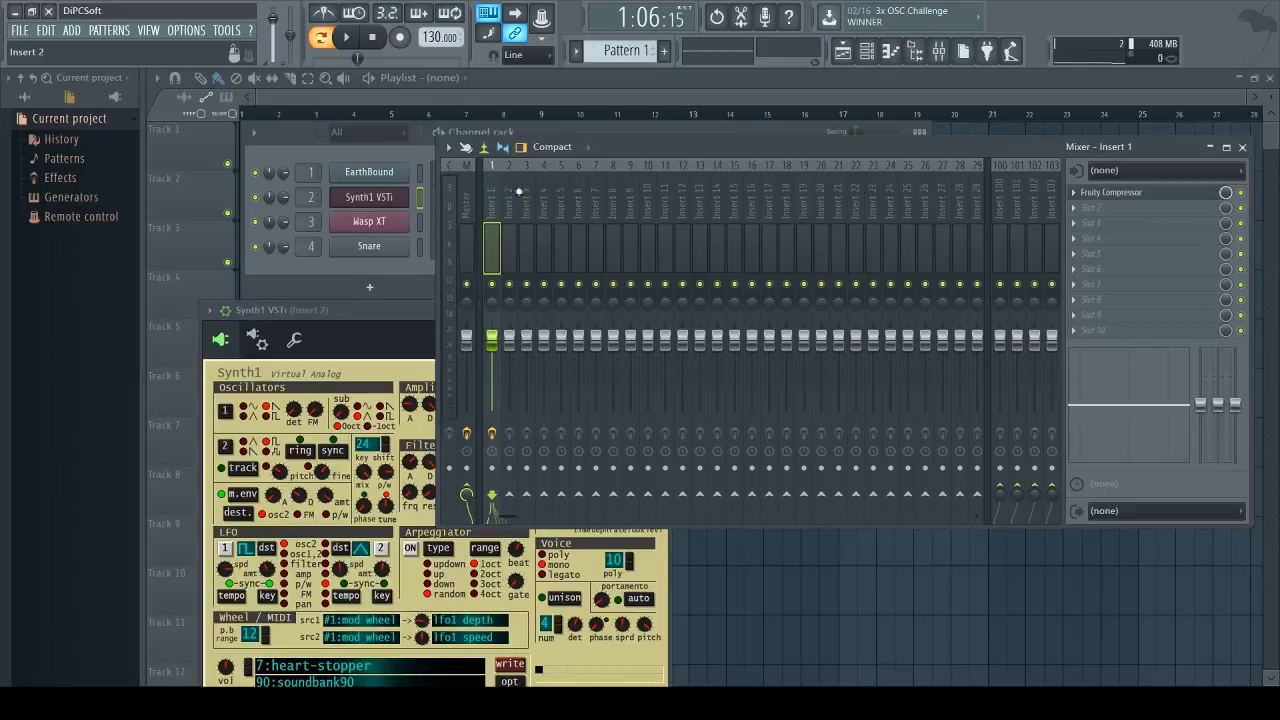
{"action": "left_click", "coordinate": [519, 191]}
{"action": "left_click", "coordinate": [497, 195]}
{"action": "left_click", "coordinate": [1078, 194]}
{"action": "mouse_move", "coordinate": [1085, 208]}
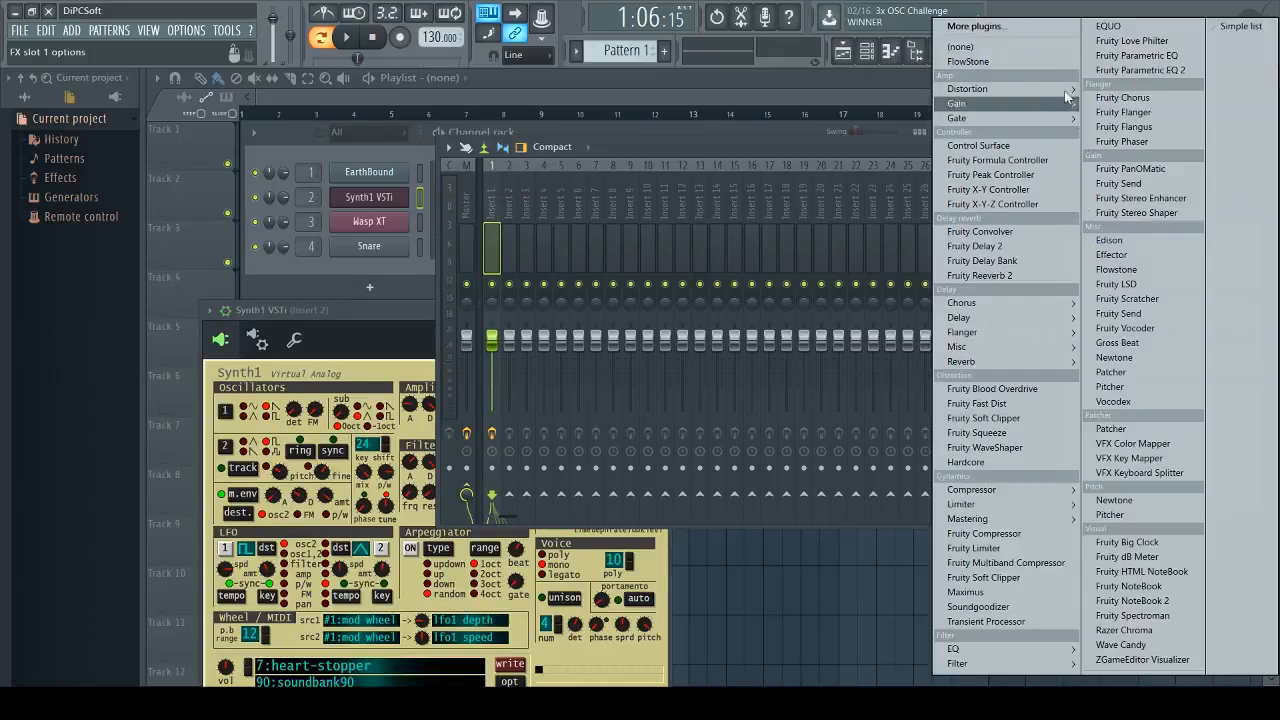
{"action": "left_click", "coordinate": [743, 150]}
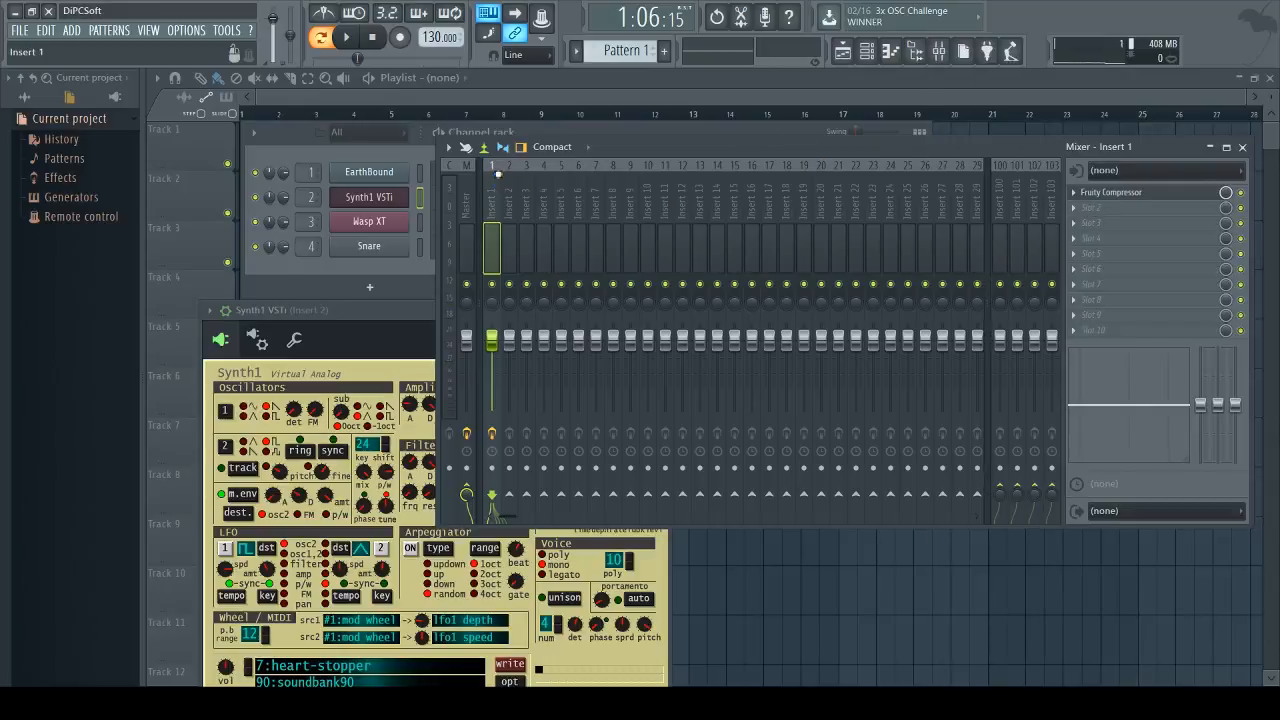
- Open the EarthBound, Wasp XT and Synth1 VSTi channels to check which mixer insert each one uses
{"action": "left_click", "coordinate": [355, 172]}
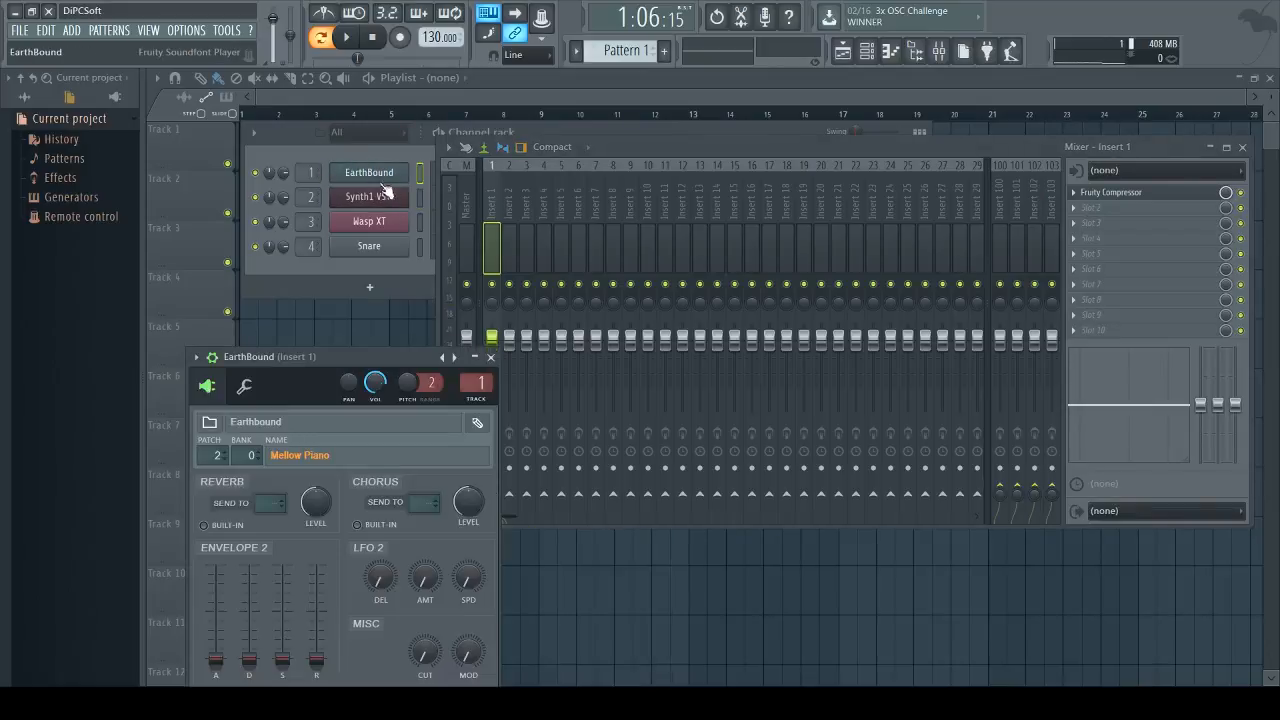
{"action": "left_click", "coordinate": [366, 221]}
{"action": "left_click", "coordinate": [364, 199]}
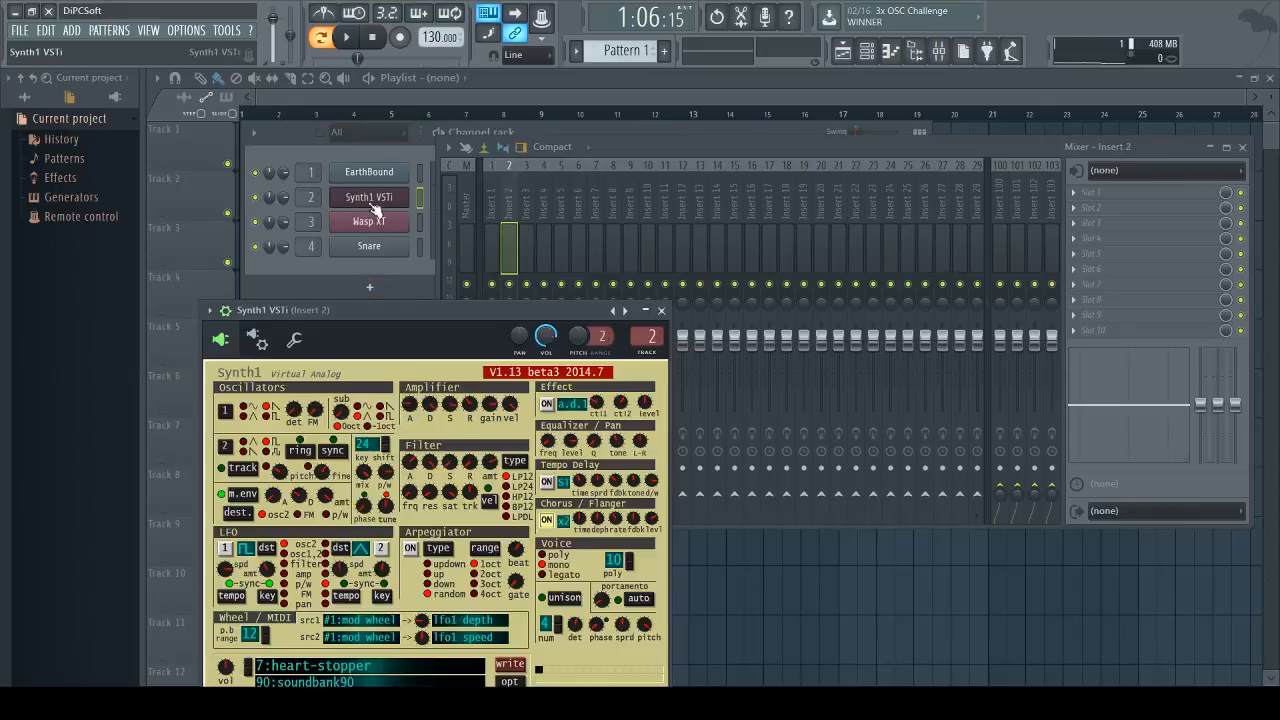
{"action": "left_click", "coordinate": [364, 199]}
{"action": "left_click", "coordinate": [364, 199]}
- Remove Fruity Compressor from the first effect slot of Insert 1
{"action": "left_click", "coordinate": [492, 188]}
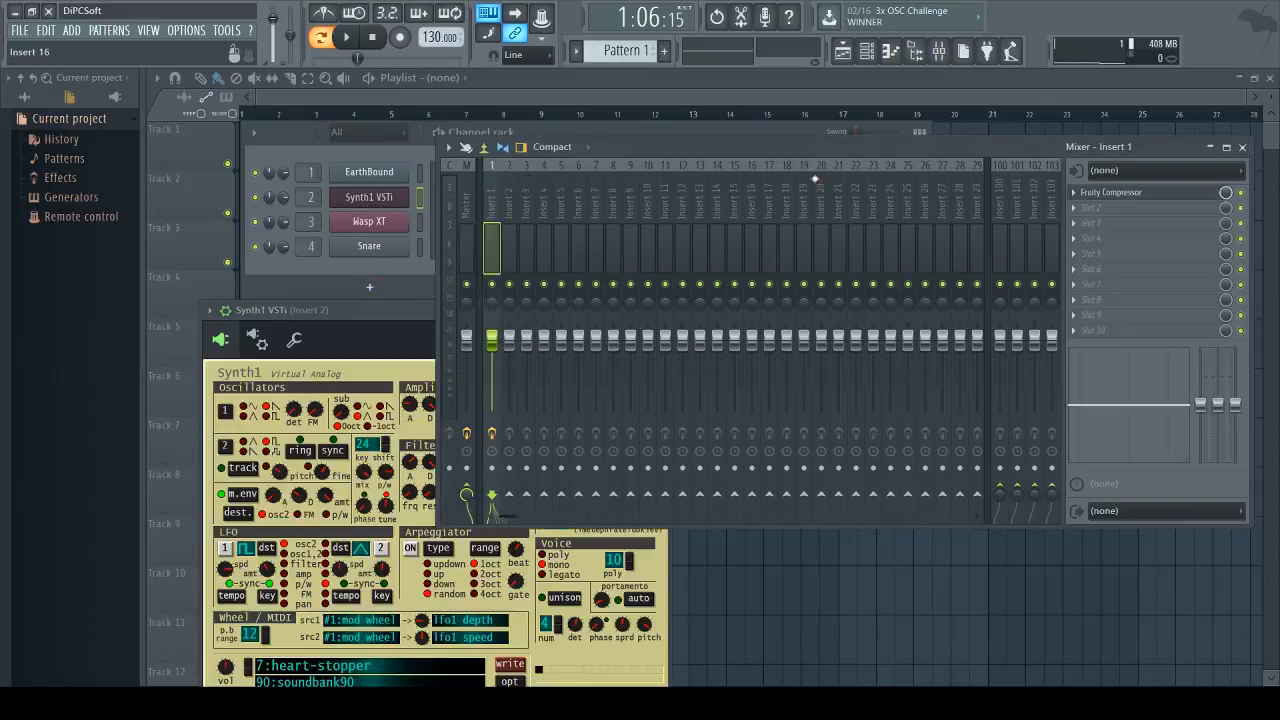
{"action": "left_click", "coordinate": [1085, 193]}
{"action": "mouse_move", "coordinate": [1085, 207]}
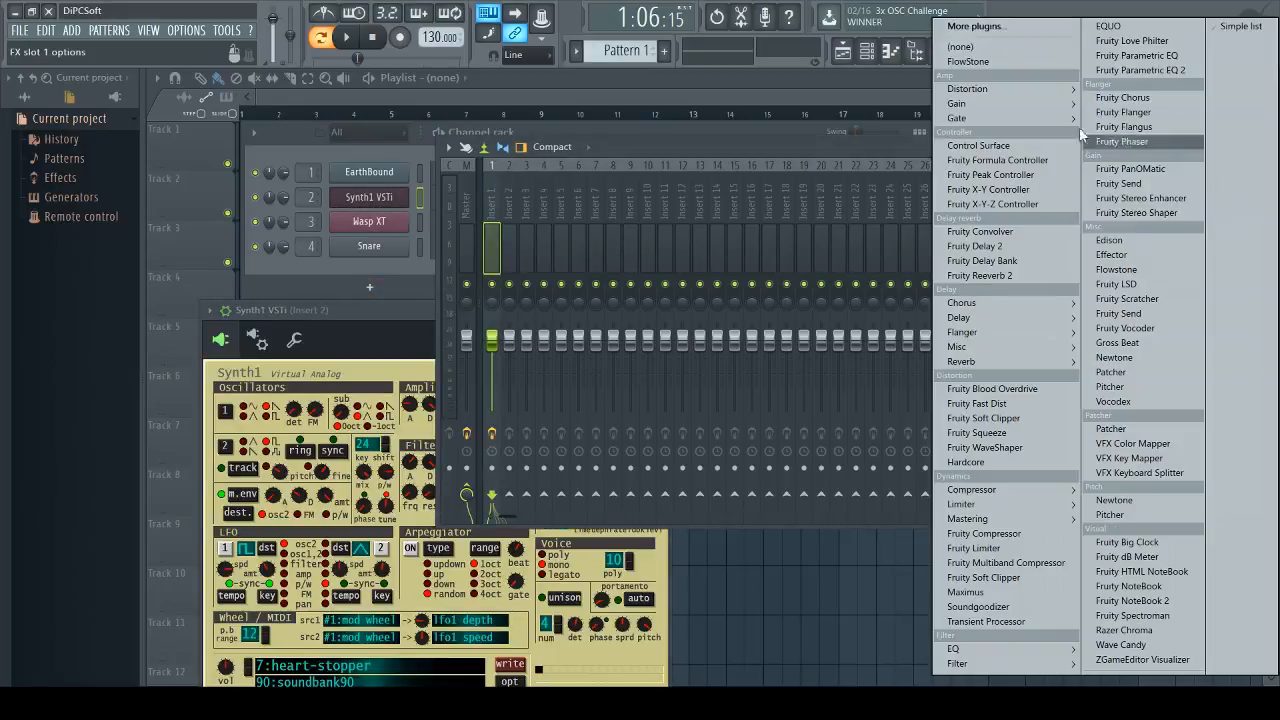
{"action": "left_click", "coordinate": [986, 50]}
- Add Fruity Compressor from the compressor category to Insert 2's first effect slot
{"action": "left_click", "coordinate": [504, 189]}
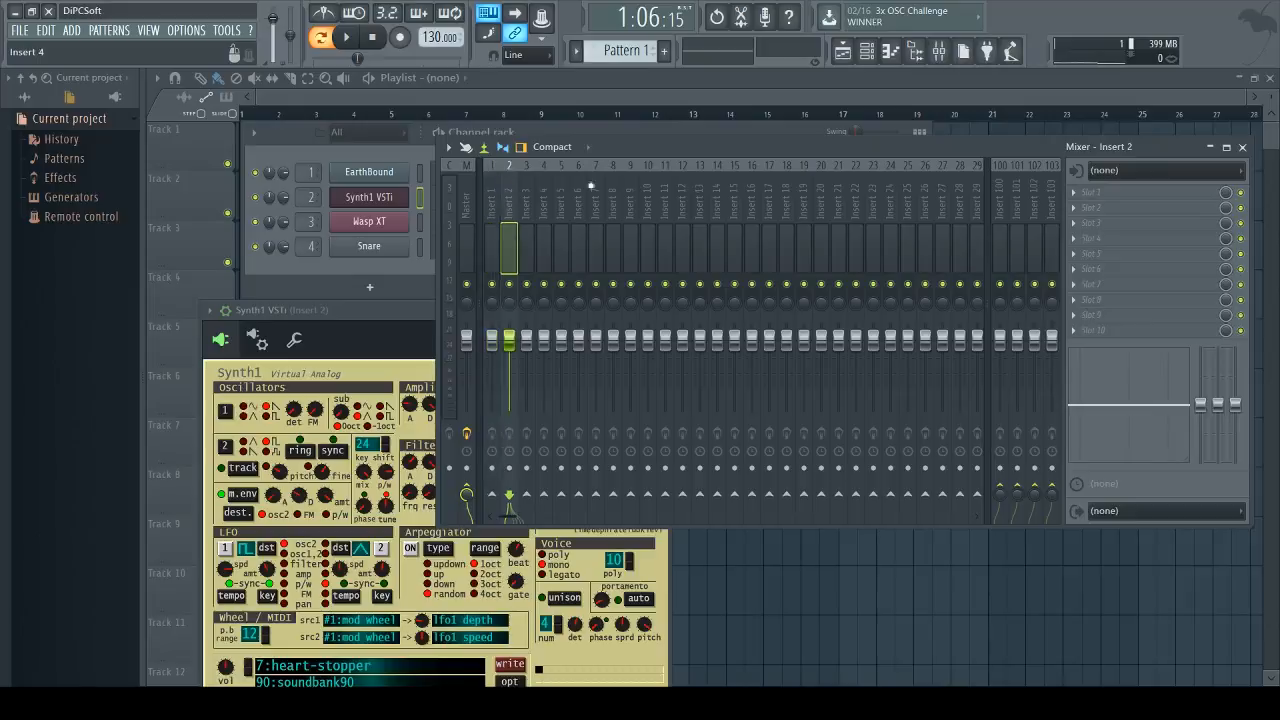
{"action": "left_click", "coordinate": [1086, 188]}
{"action": "mouse_move", "coordinate": [1060, 489]}
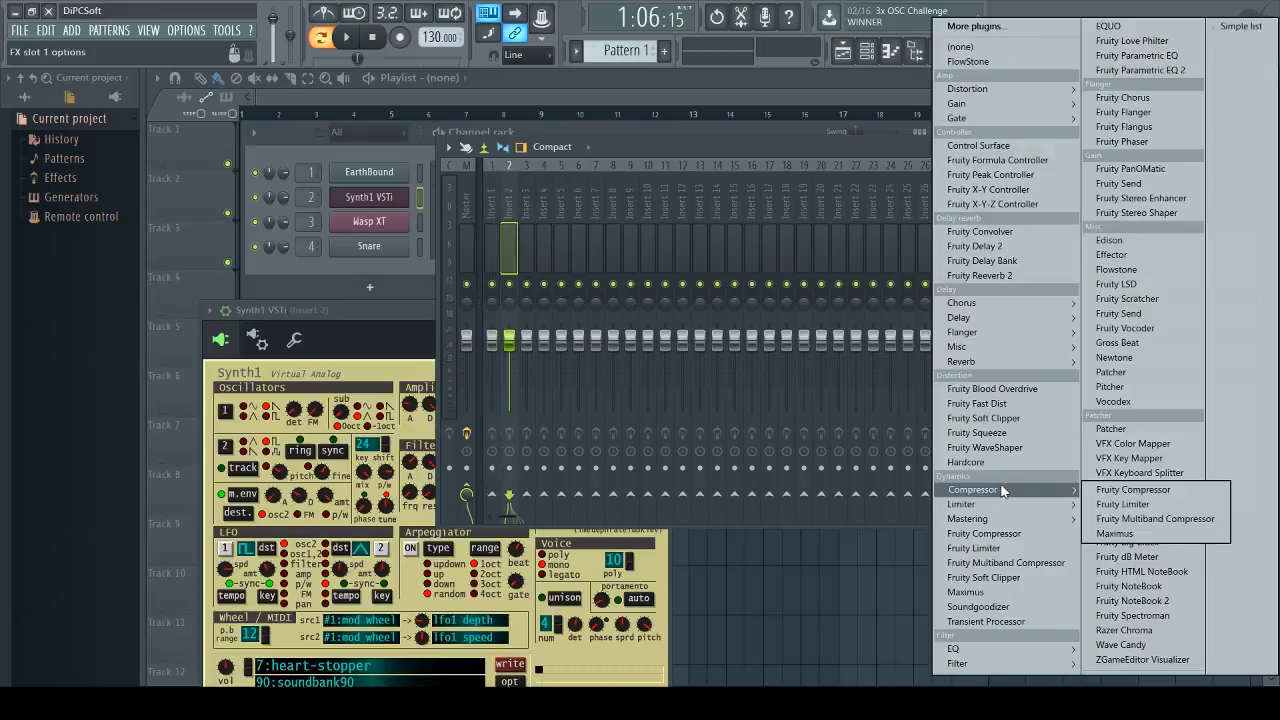
{"action": "left_click", "coordinate": [1125, 480]}
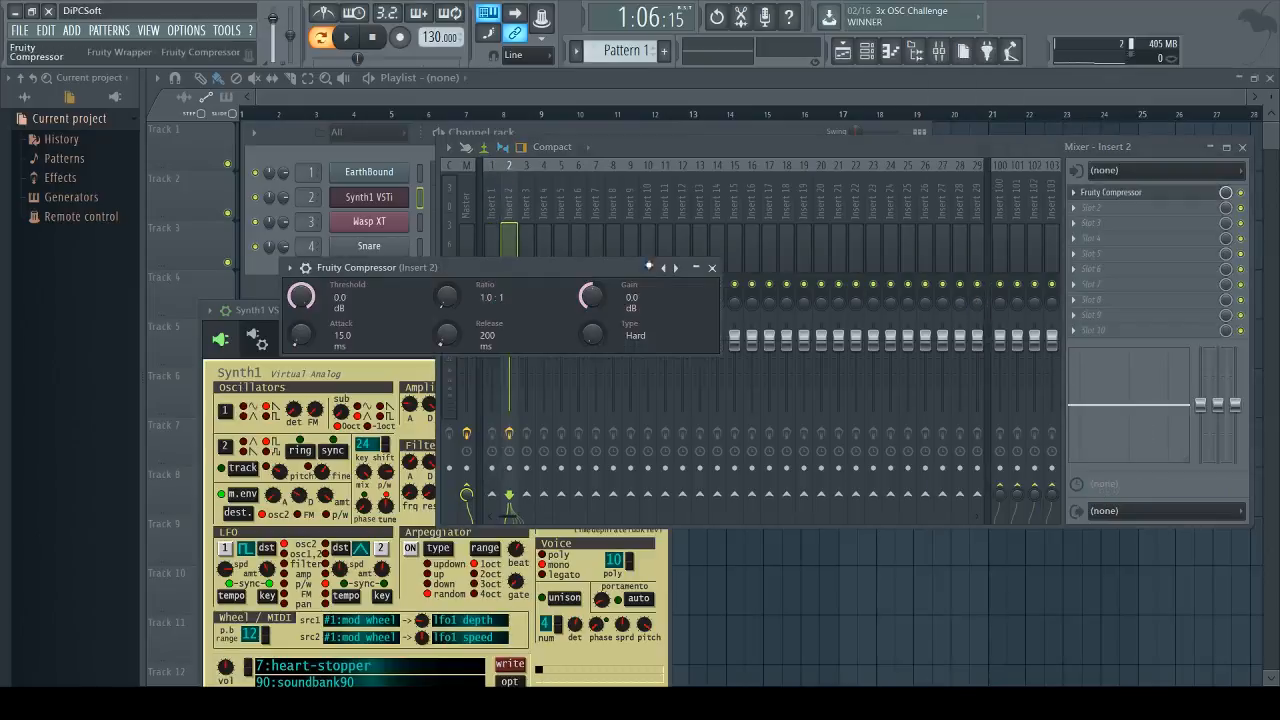
- Set Insert 2's Fruity Compressor to a -27.9 dB threshold and 16.4:1 ratio while auditioning notes, and bypass the effect
{"action": "key", "text": "z"}
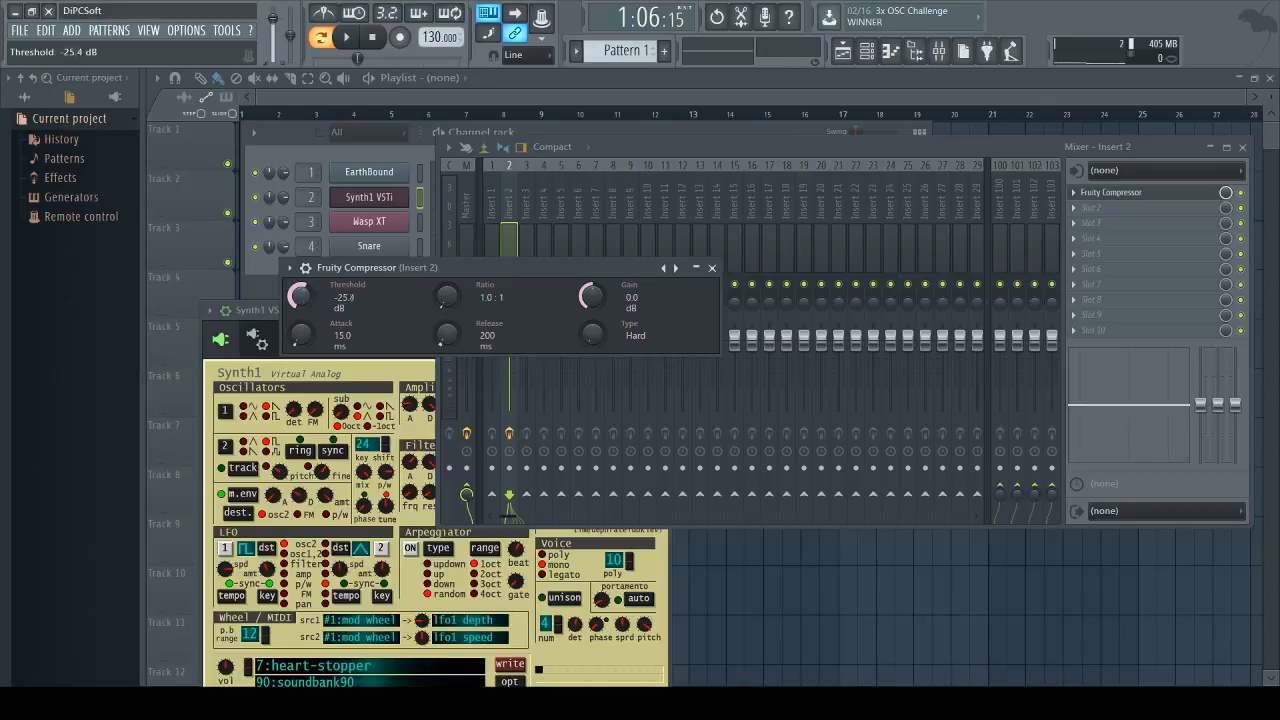
{"action": "left_click_drag", "start_coordinate": [301, 296], "coordinate": [301, 294]}
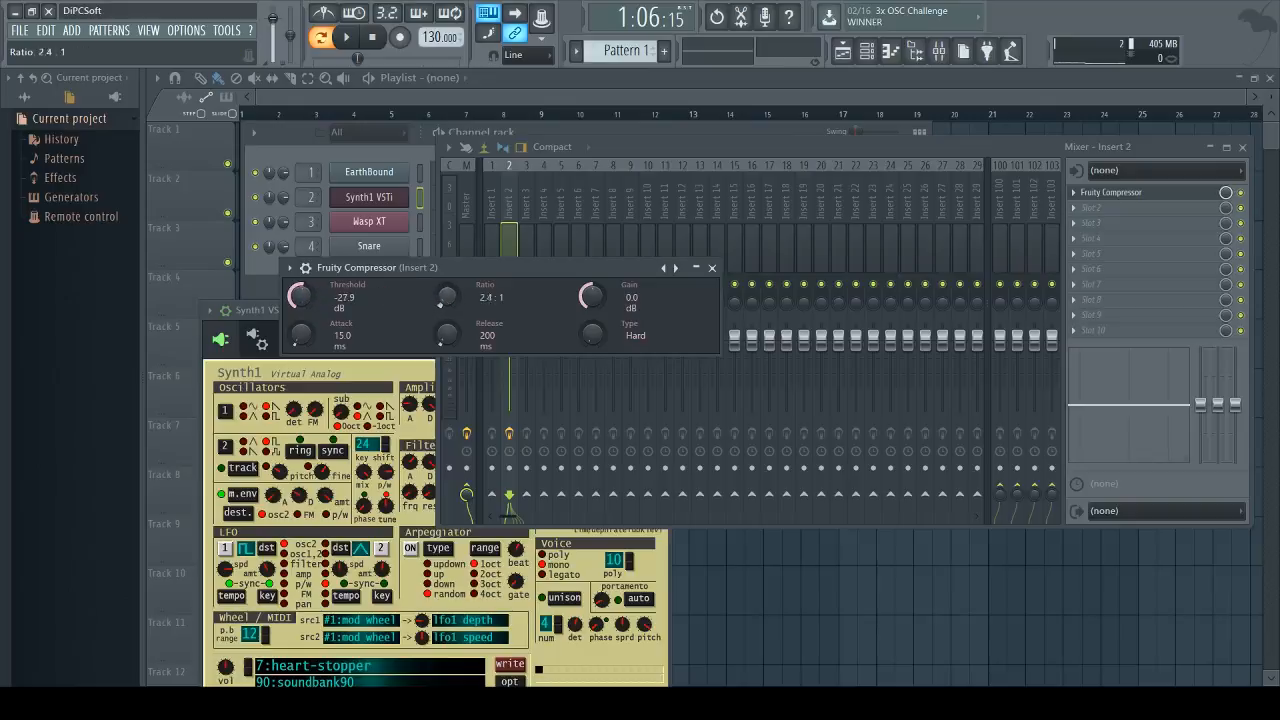
{"action": "key", "text": "e"}
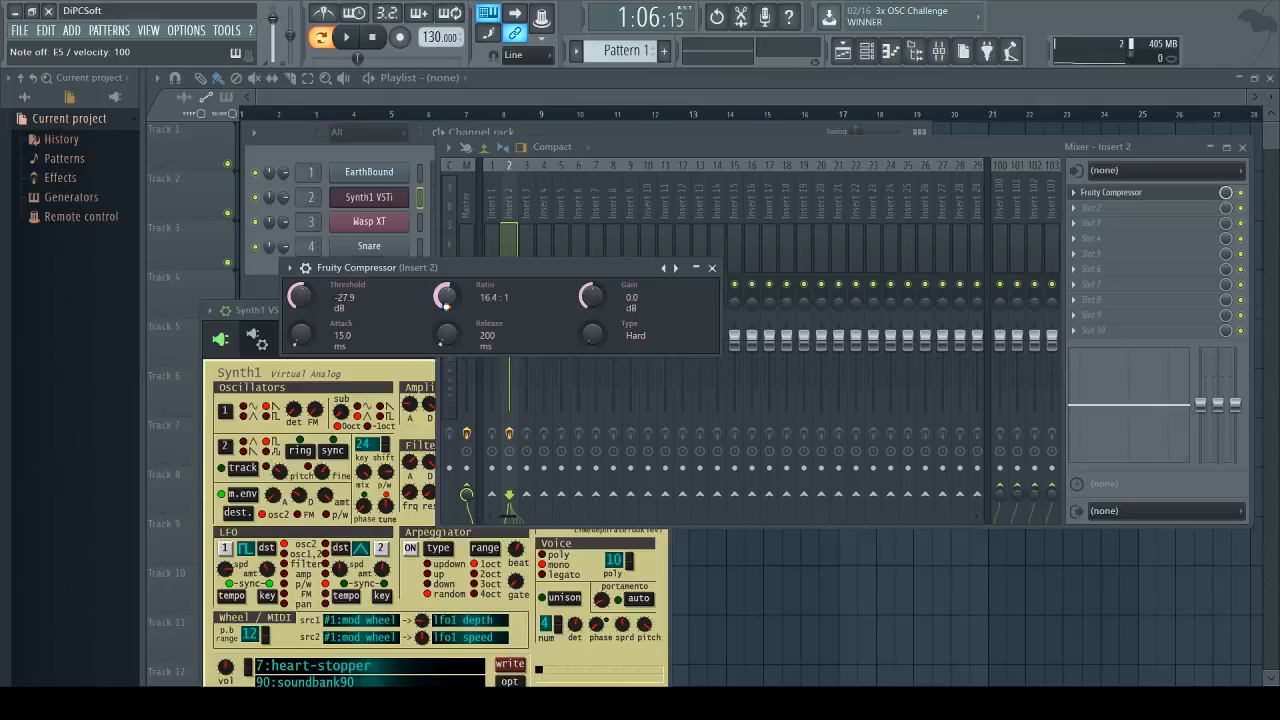
{"action": "left_click", "coordinate": [1240, 192]}
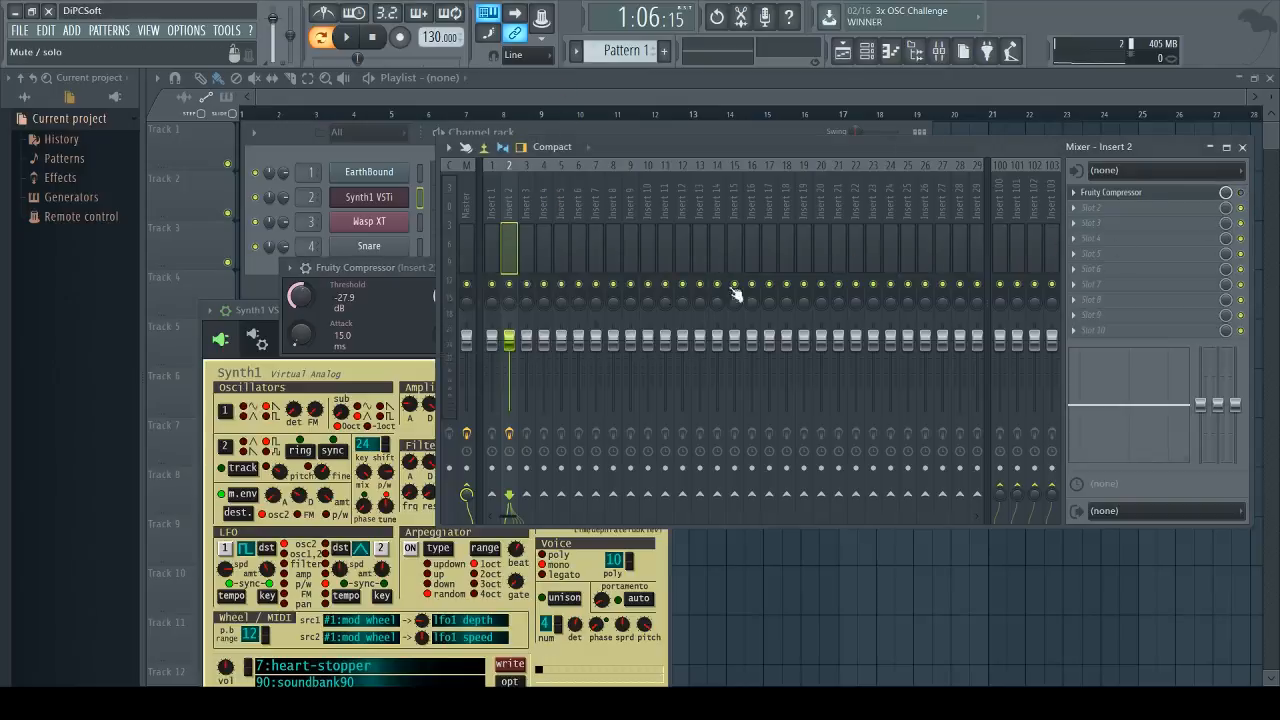
- Lower and raise Insert 2's volume fader, and reset it to its default level
{"action": "left_click_drag", "start_coordinate": [509, 340], "coordinate": [509, 390]}
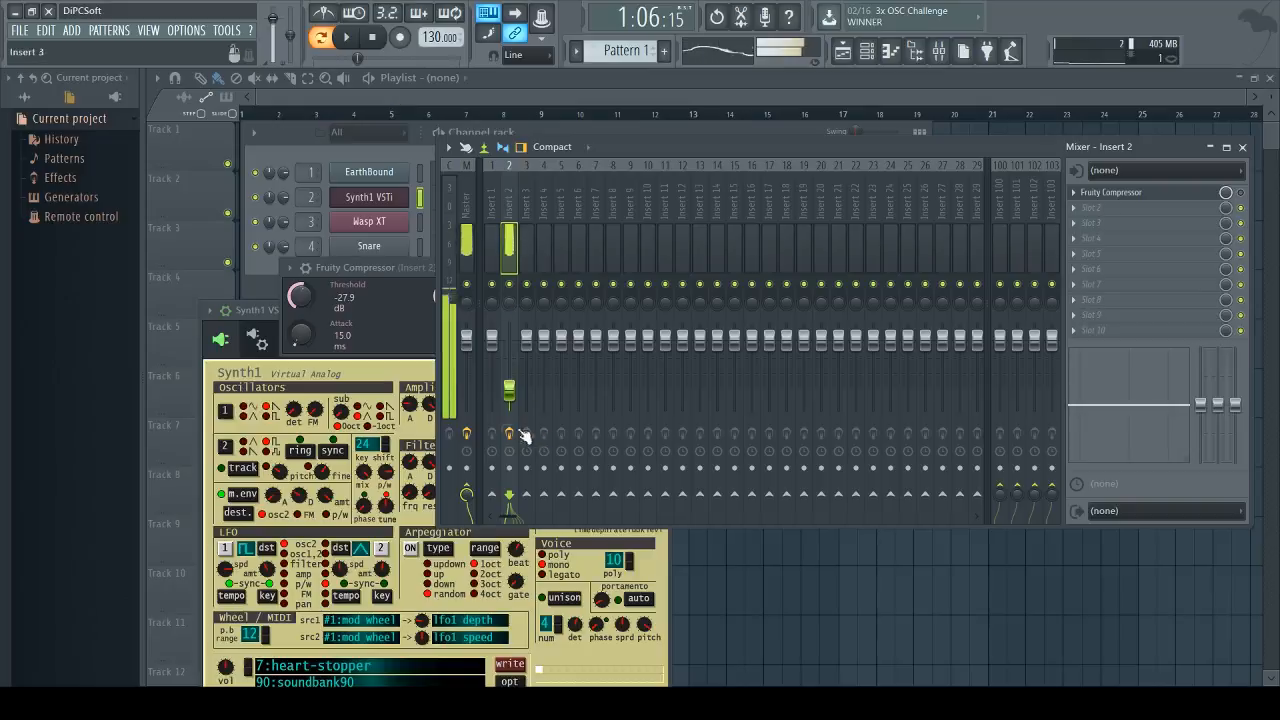
{"action": "left_click_drag", "start_coordinate": [510, 391], "coordinate": [514, 346]}
{"action": "right_click", "coordinate": [514, 347]}
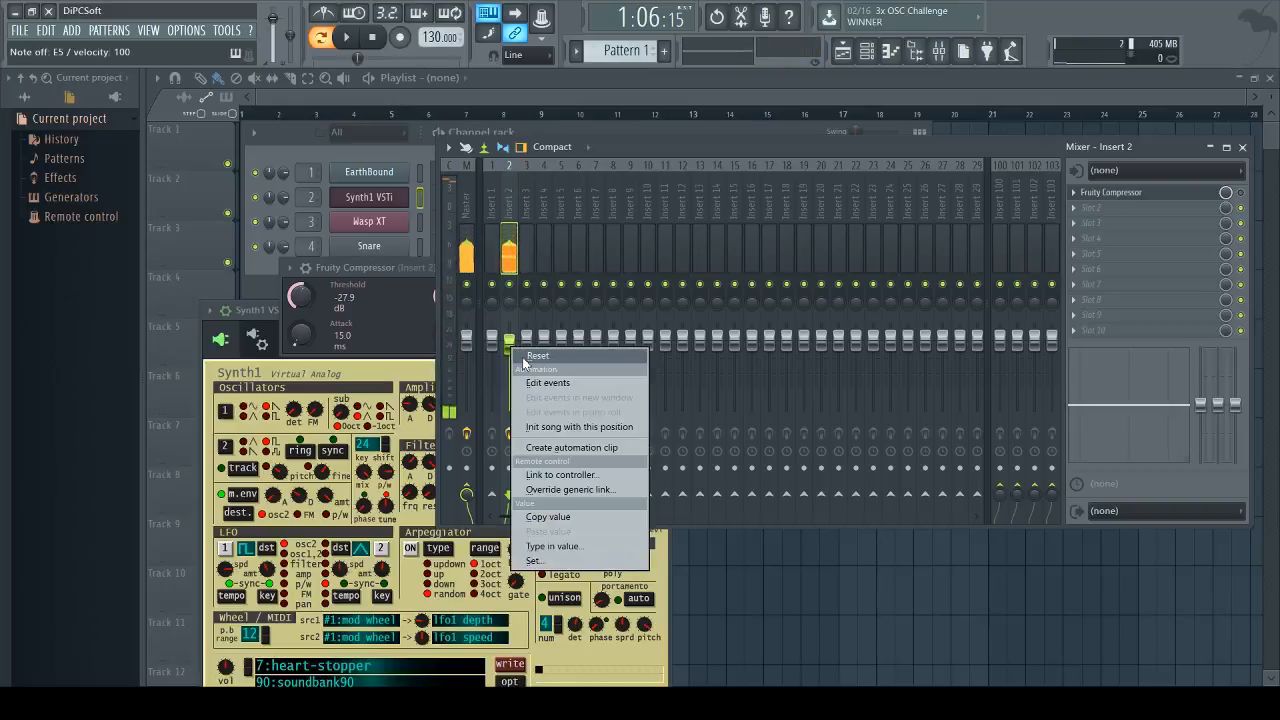
{"action": "left_click", "coordinate": [537, 356]}
- Set the attack of Insert 2's Fruity Compressor to 149 ms, and audition notes with the effect re-enabled
{"action": "left_click", "coordinate": [1140, 192]}
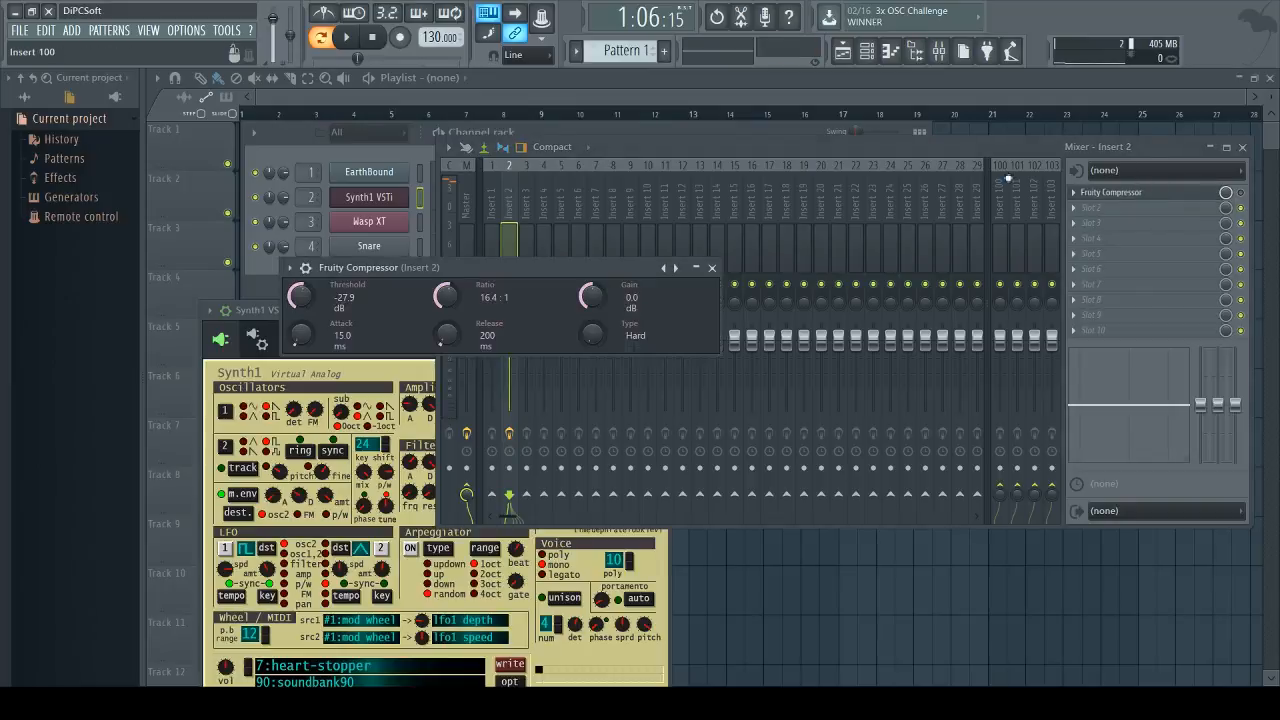
{"action": "key", "text": "c"}
{"action": "left_click_drag", "start_coordinate": [301, 341], "coordinate": [302, 312]}
{"action": "key", "text": "c"}
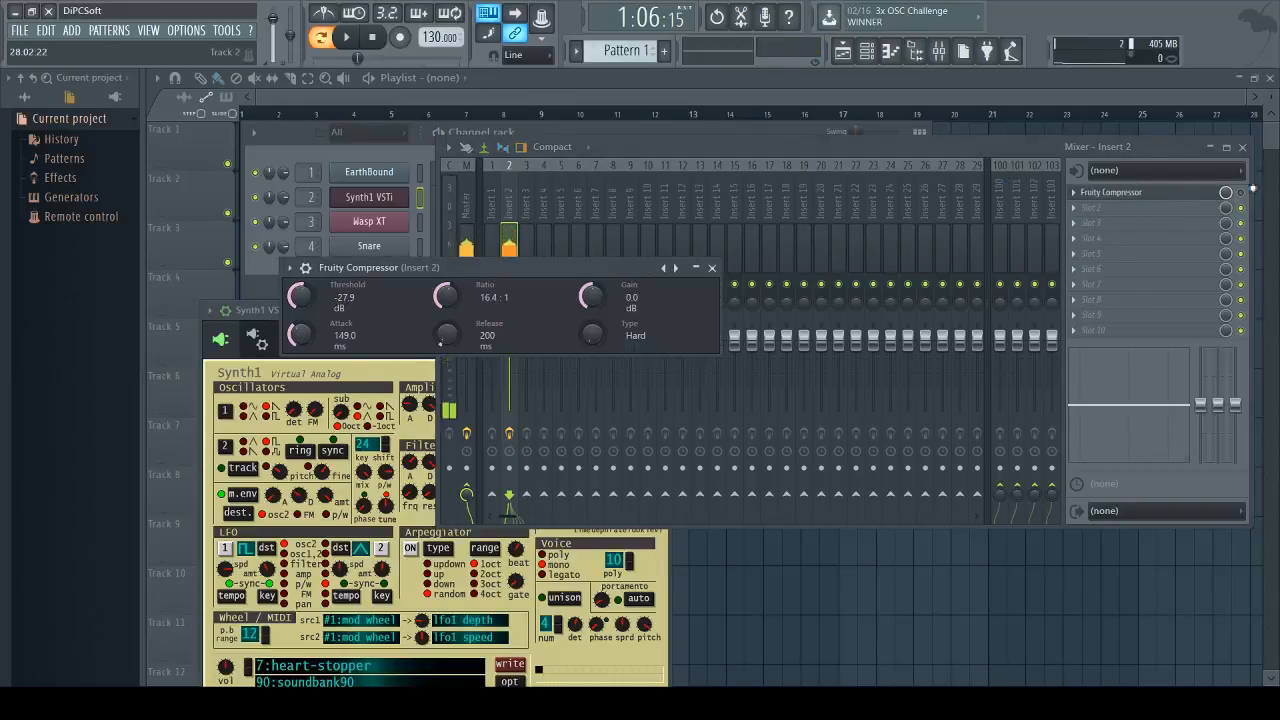
{"action": "key", "text": "c"}
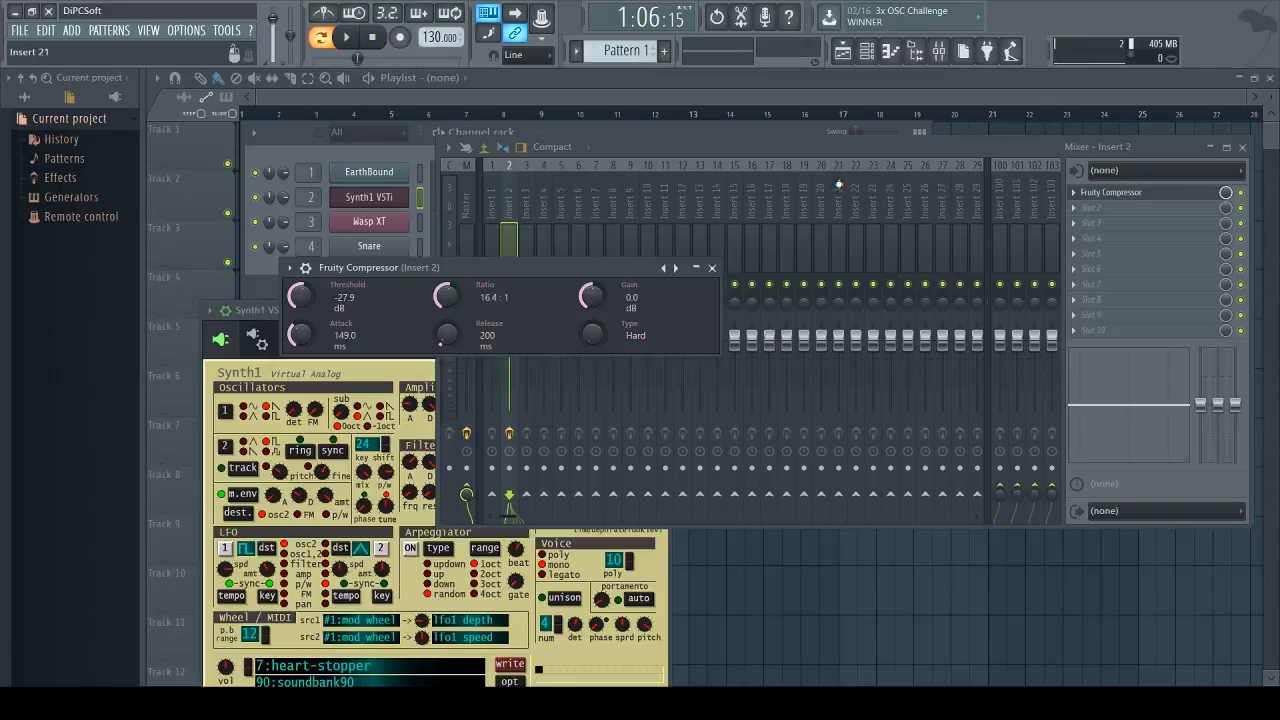
{"action": "key", "text": "c"}
{"action": "key", "text": "c"}
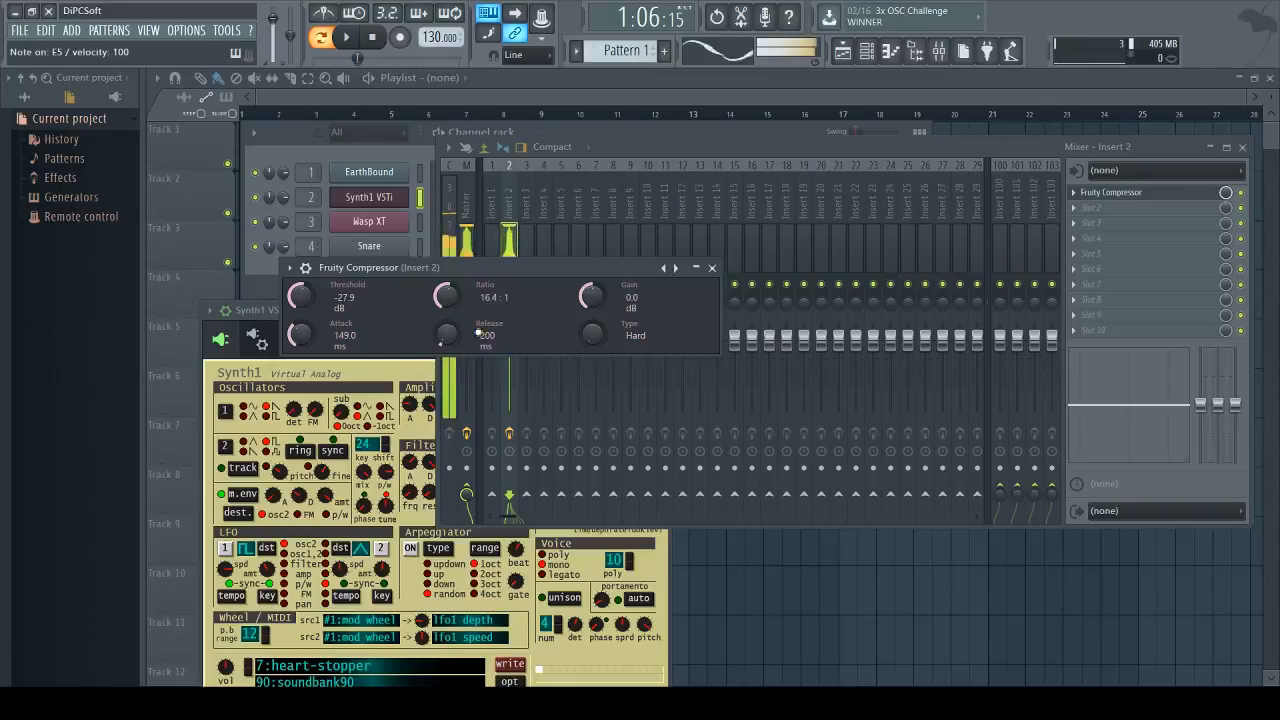
- Set Insert 2's Fruity Compressor to a 222 ms attack and 526 ms release while auditioning notes
{"action": "key", "text": "c"}
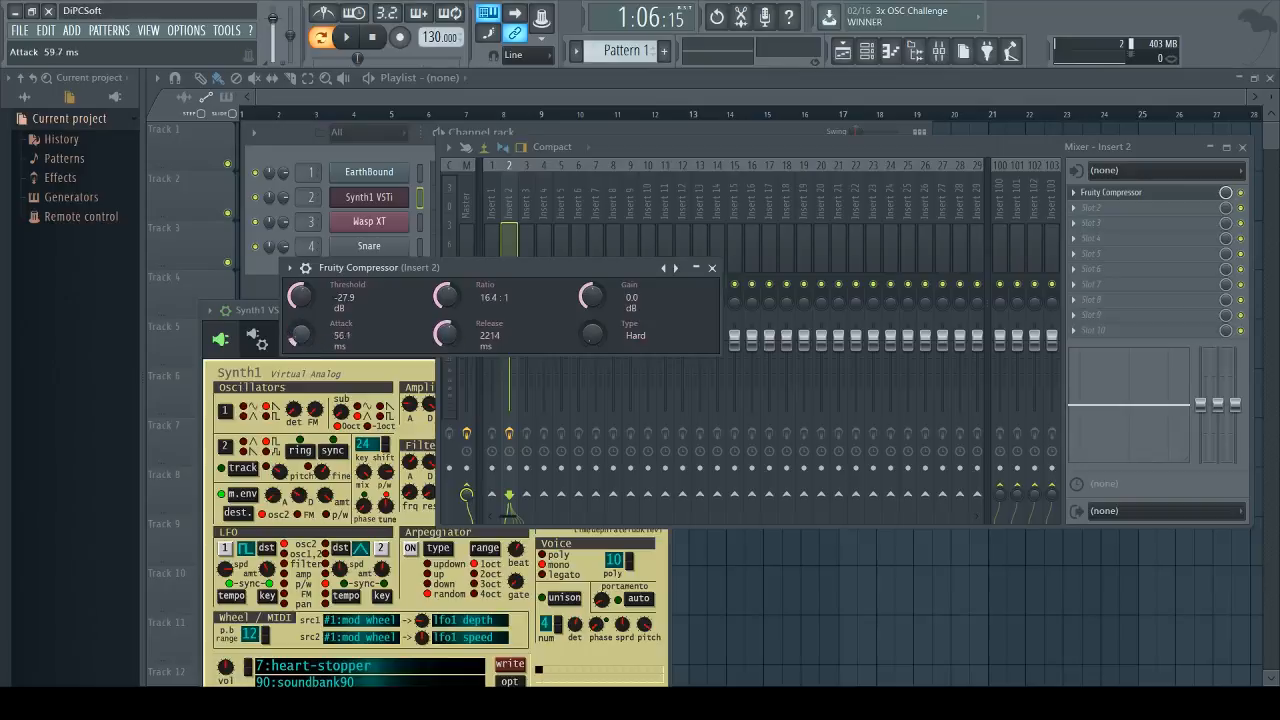
{"action": "left_click_drag", "start_coordinate": [301, 335], "coordinate": [301, 368]}
{"action": "key", "text": "c"}
{"action": "left_click_drag", "start_coordinate": [307, 334], "coordinate": [307, 272]}
{"action": "key", "text": "c"}
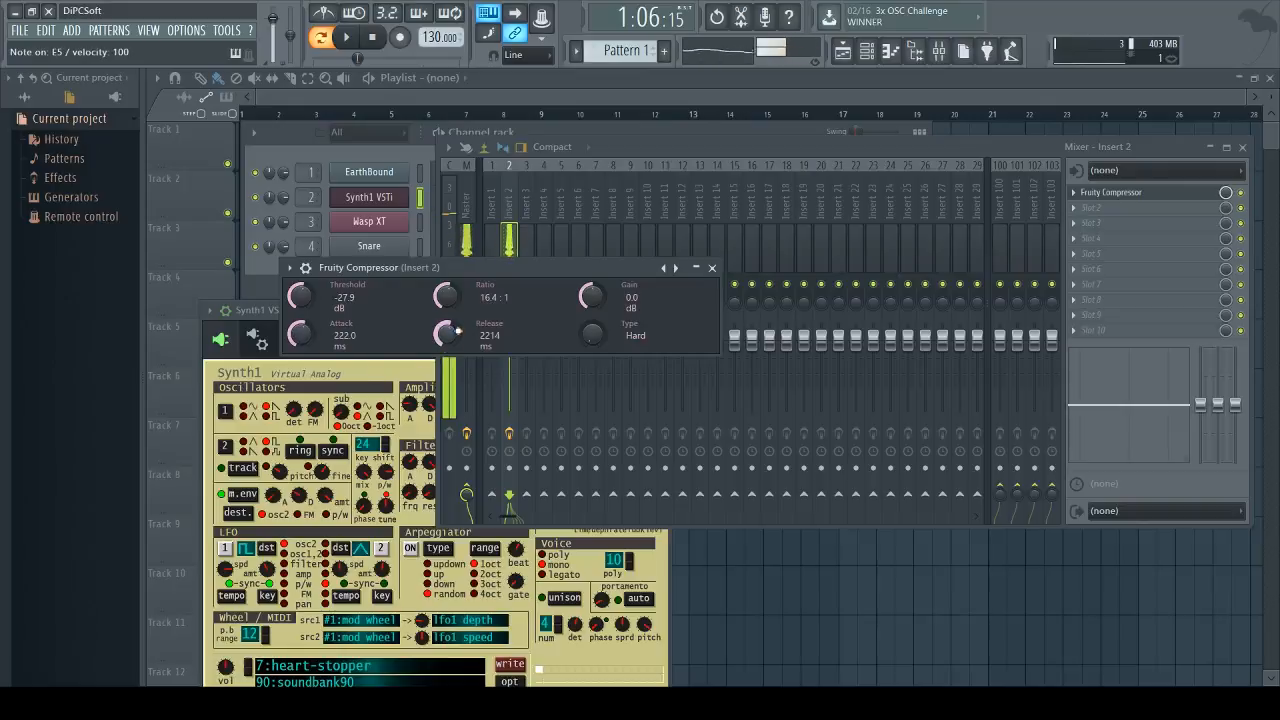
{"action": "mouse_move", "coordinate": [446, 334]}
{"action": "left_mouse_down"}
{"action": "mouse_move", "coordinate": [446, 372]}
{"action": "mouse_move", "coordinate": [446, 331]}
{"action": "left_mouse_up"}
{"action": "key", "text": "c"}
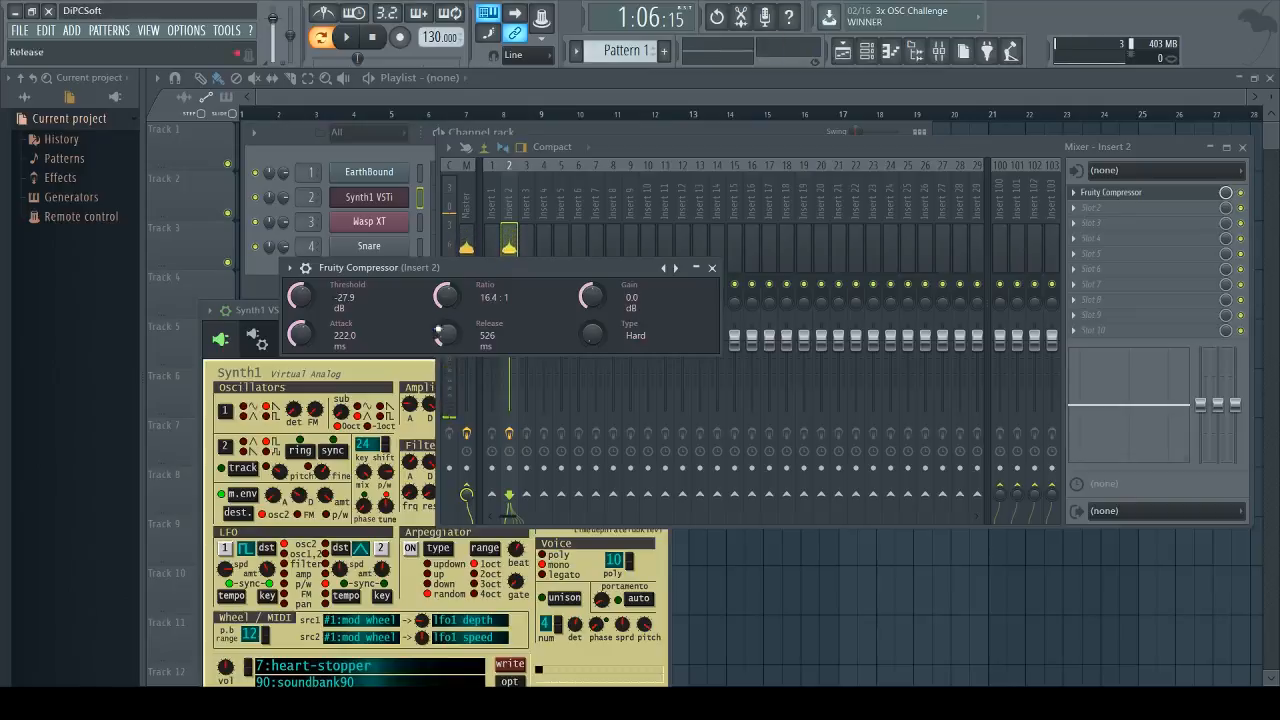
- Replace Fruity Compressor with Maximus in Insert 2's first effect slot, and reposition the plugin window over the mixer
{"action": "left_click_drag", "start_coordinate": [450, 268], "coordinate": [436, 354]}
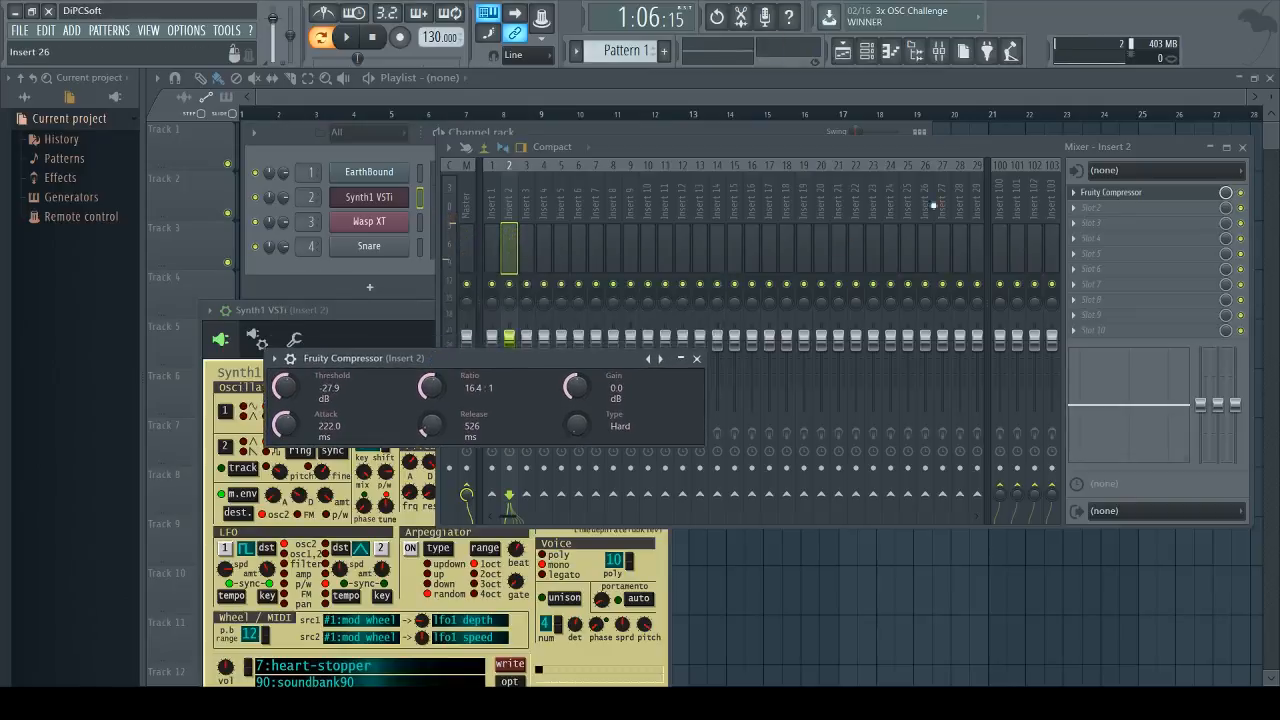
{"action": "left_click", "coordinate": [1088, 198]}
{"action": "mouse_move", "coordinate": [1110, 190]}
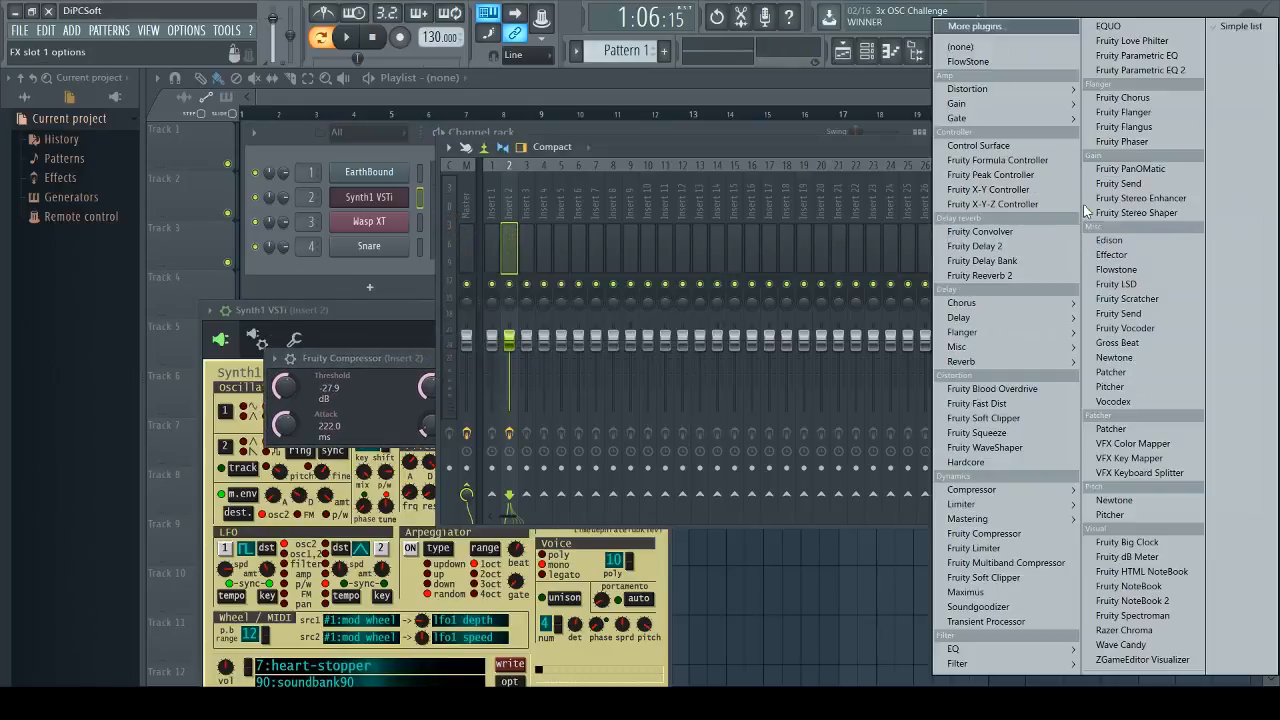
{"action": "left_click", "coordinate": [965, 592]}
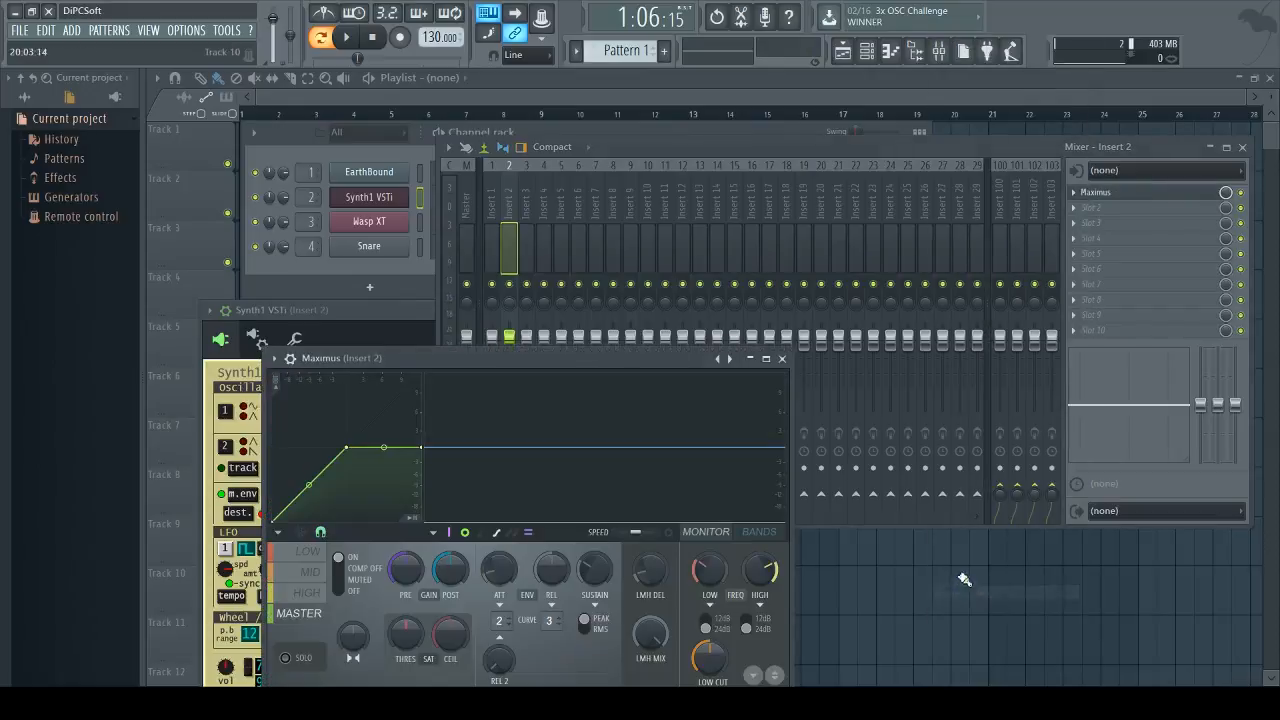
{"action": "left_click_drag", "start_coordinate": [537, 404], "coordinate": [725, 171]}
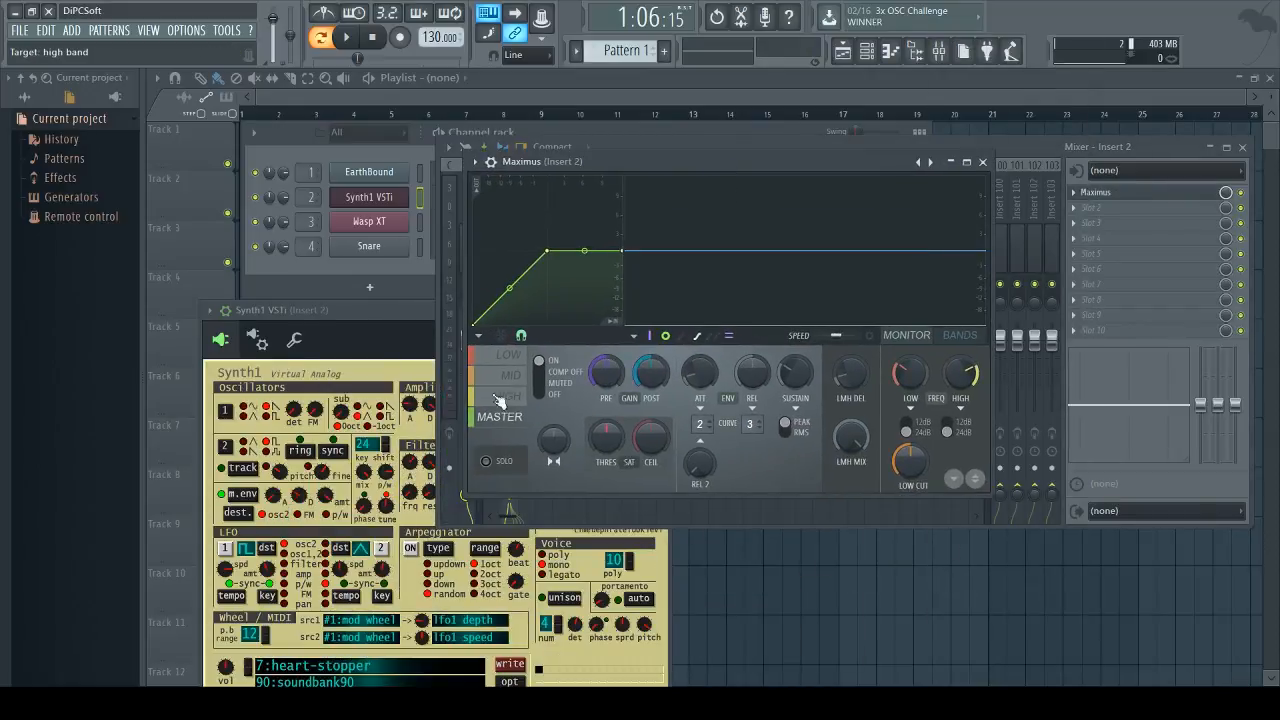
- Go through Maximus's low, mid and high bands, bending the low-band curve upward and the mid-band curve downward
{"action": "left_click", "coordinate": [510, 355]}
{"action": "left_click", "coordinate": [513, 380]}
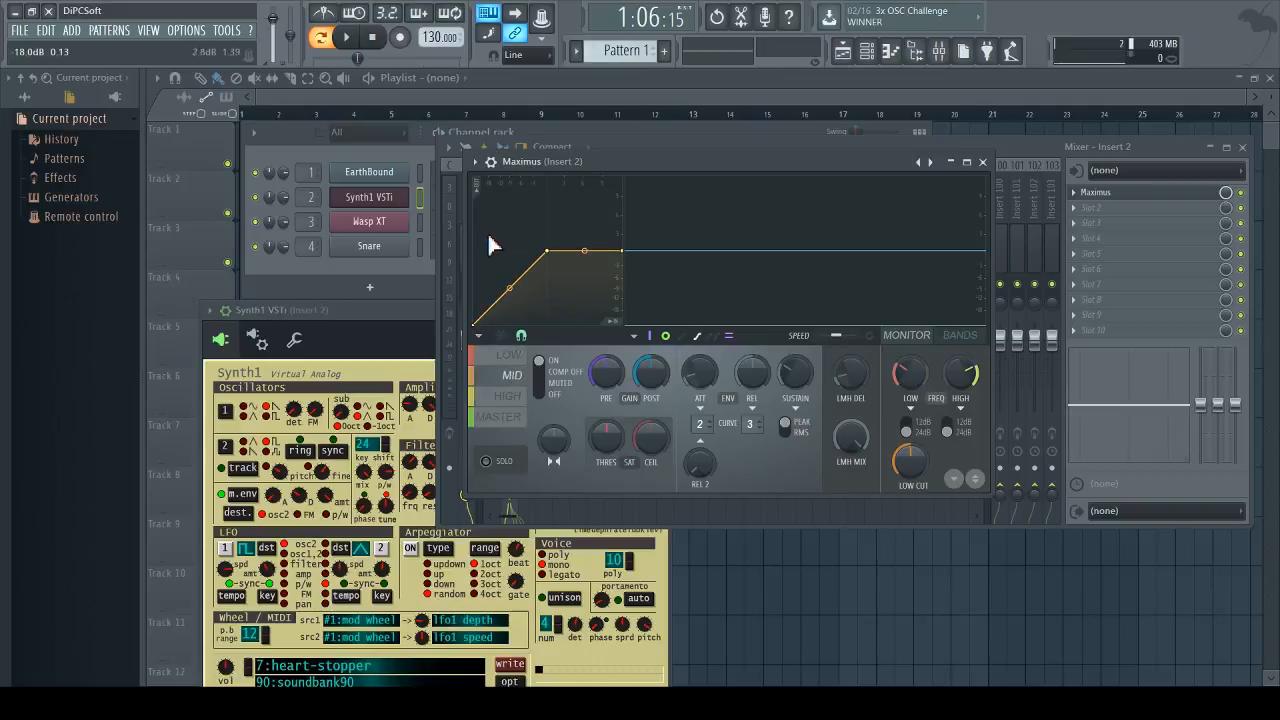
{"action": "left_click", "coordinate": [510, 355]}
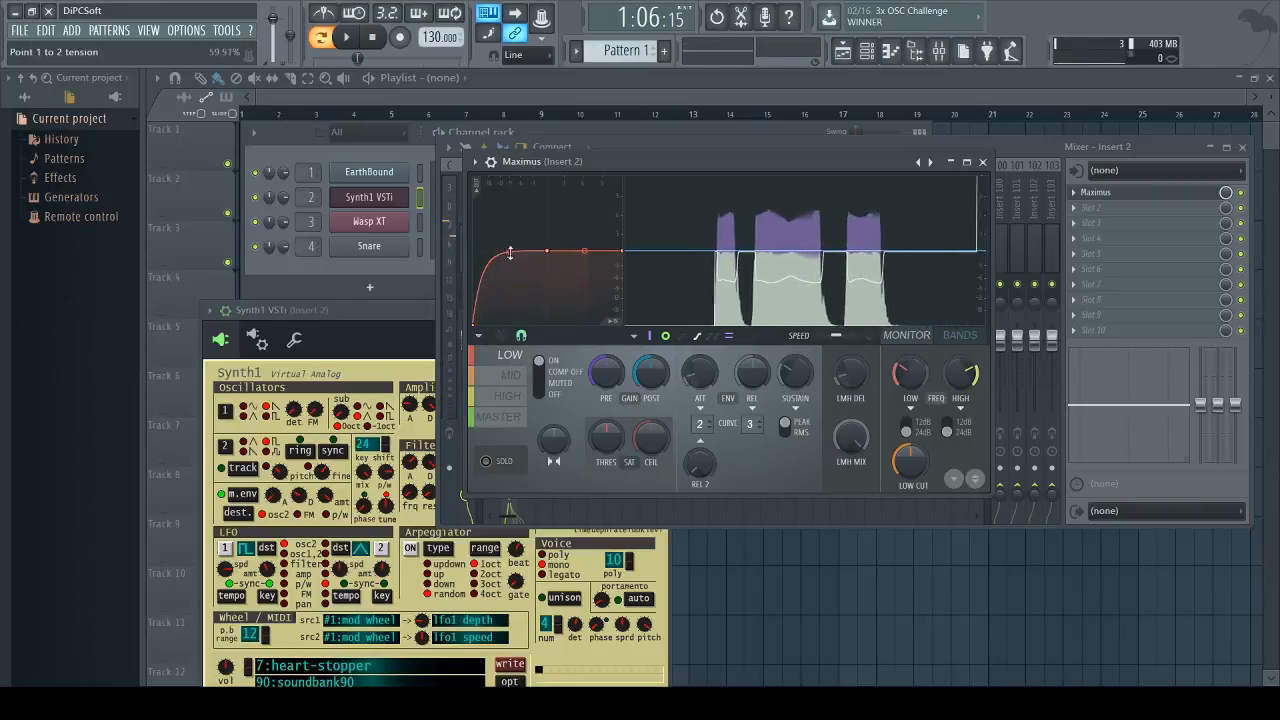
{"action": "left_click", "coordinate": [508, 397]}
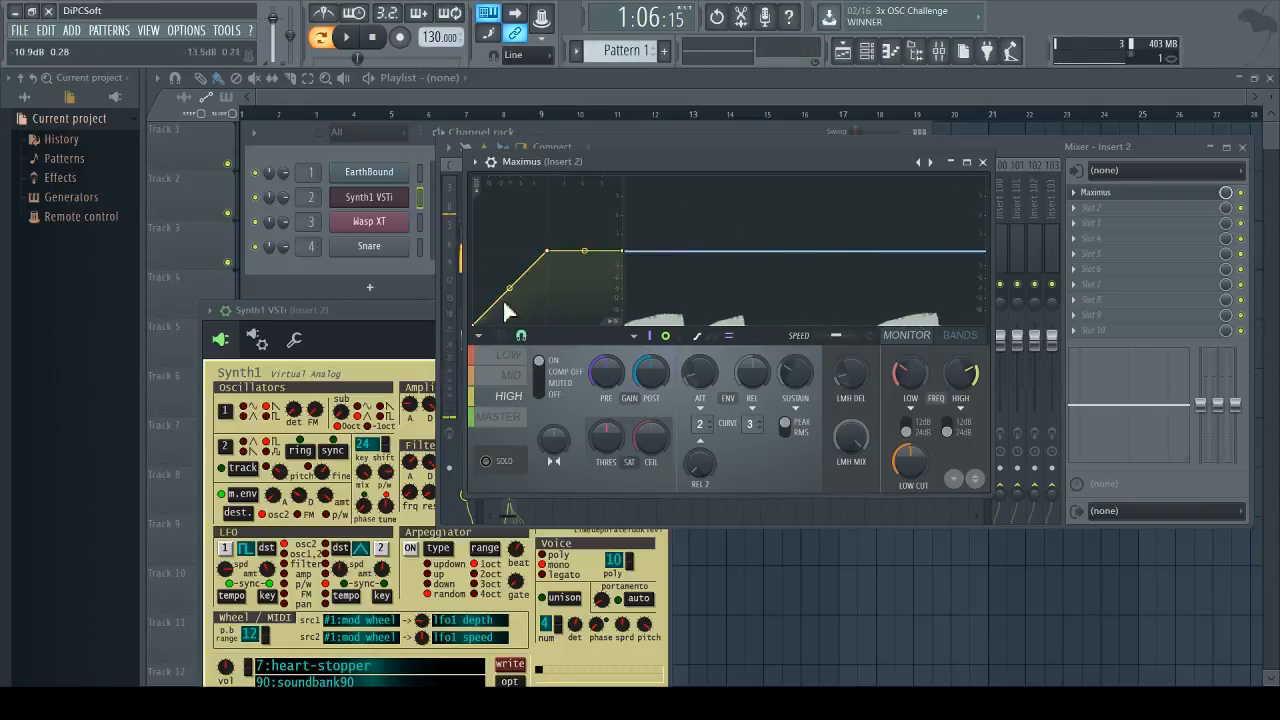
{"action": "left_click", "coordinate": [508, 375]}
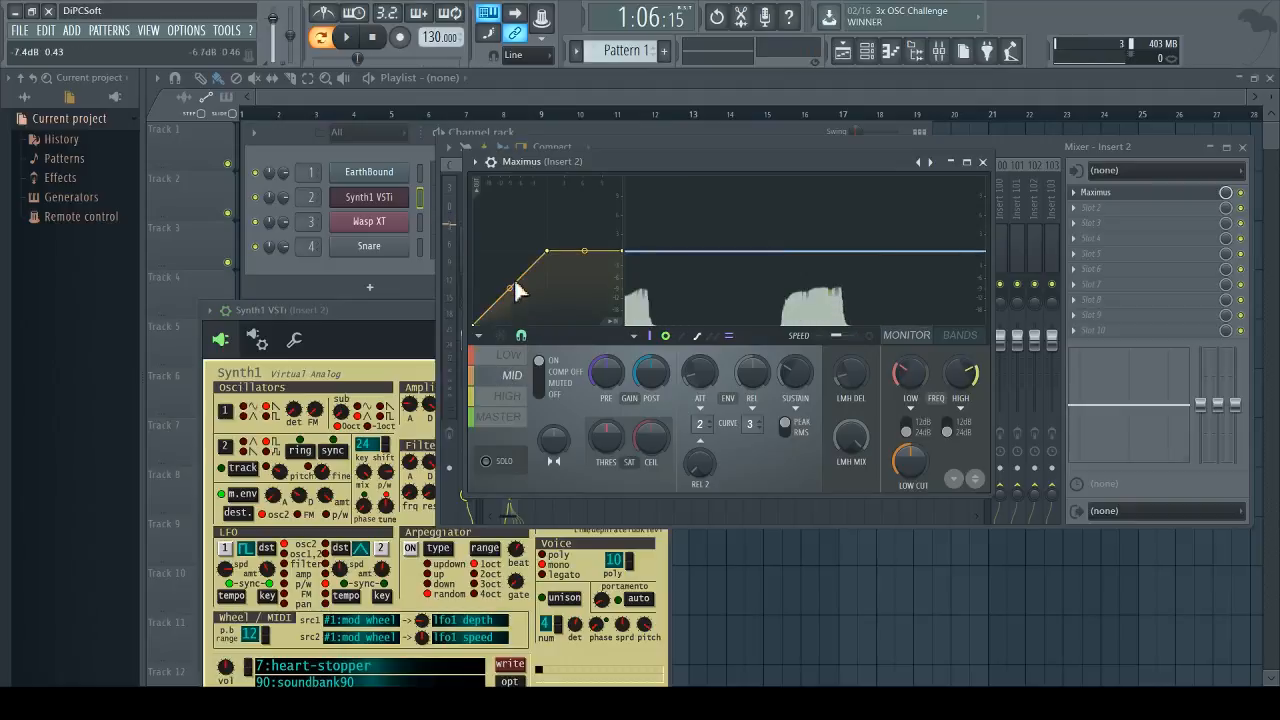
{"action": "left_click_drag", "start_coordinate": [510, 288], "coordinate": [510, 318]}
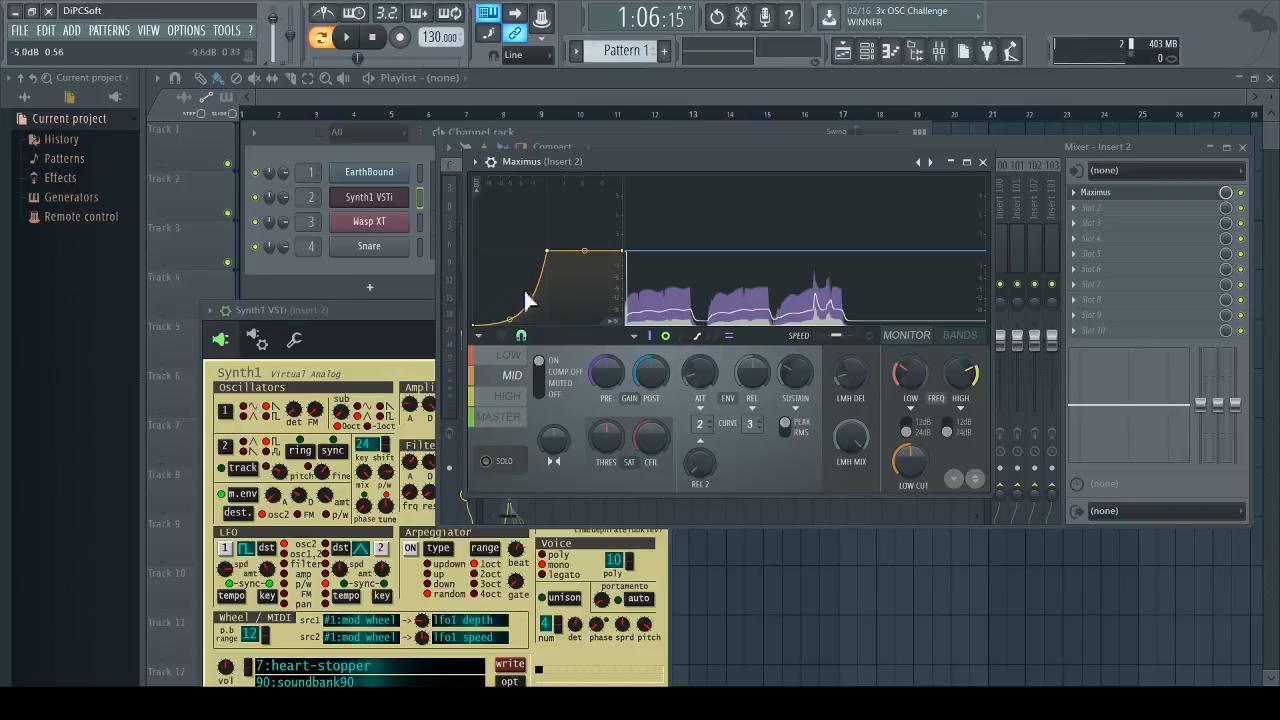
- Audition Synth1 VSTi notes through Maximus to examine how the reshaped mid band responds
{"action": "key", "text": "c"}
{"action": "key", "text": "c"}
{"action": "key", "text": "c"}
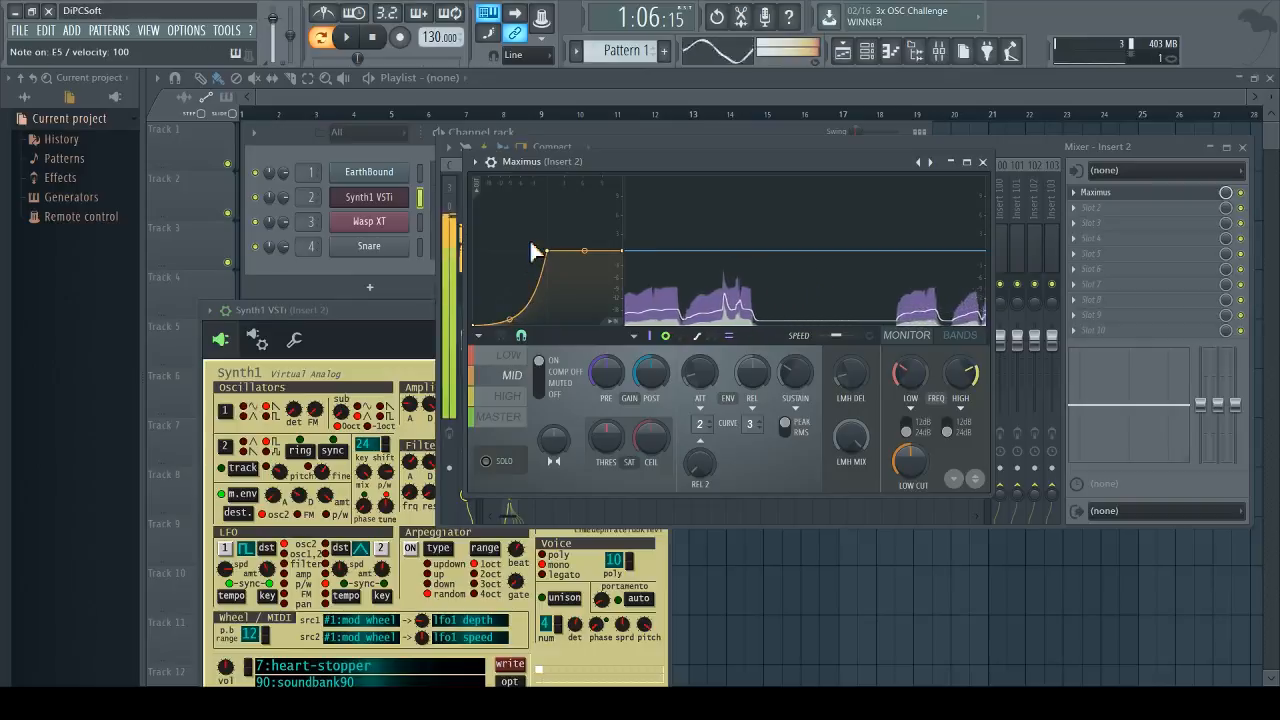
{"action": "key", "text": "n"}
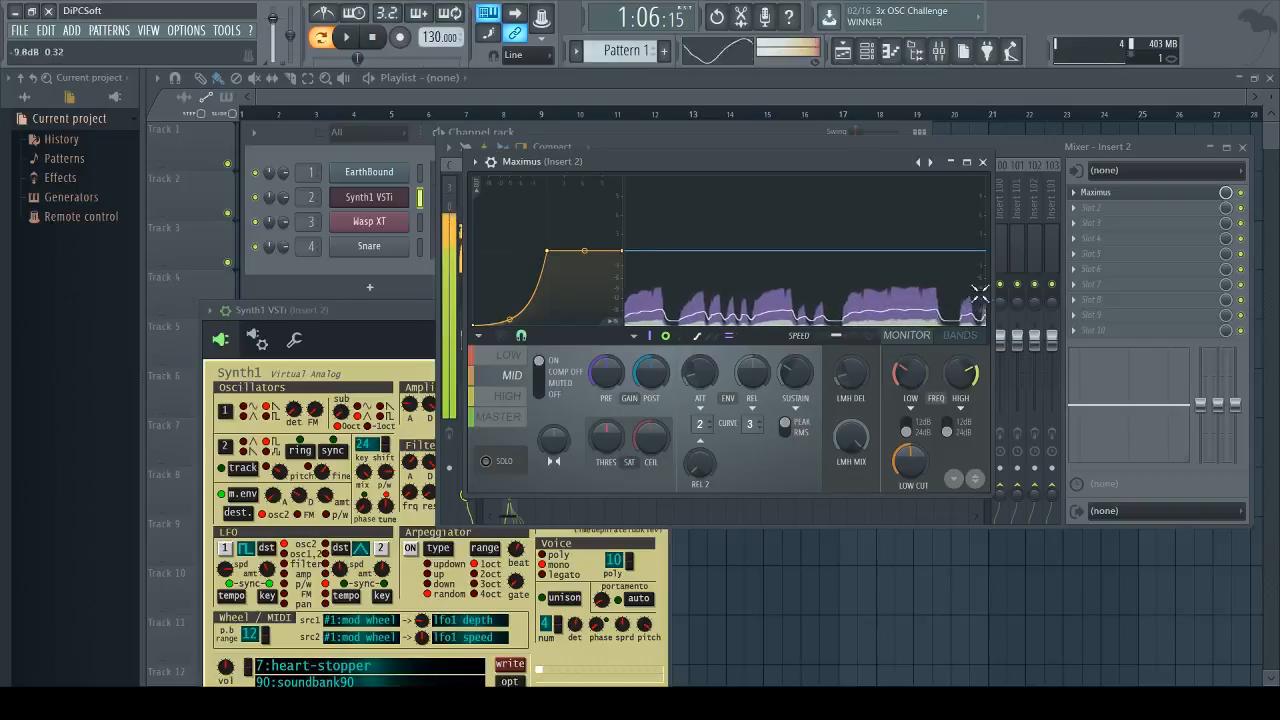
{"action": "key", "text": "n"}
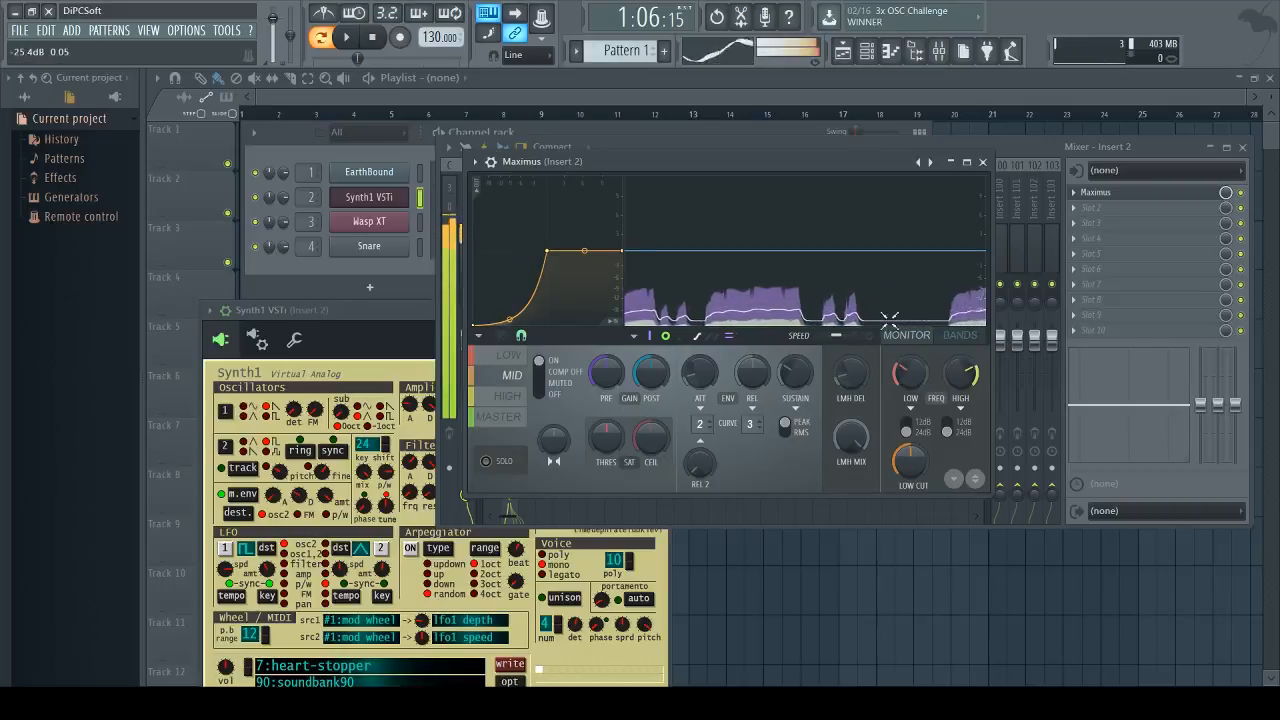
{"action": "key", "text": "n"}
{"action": "key", "text": "n"}
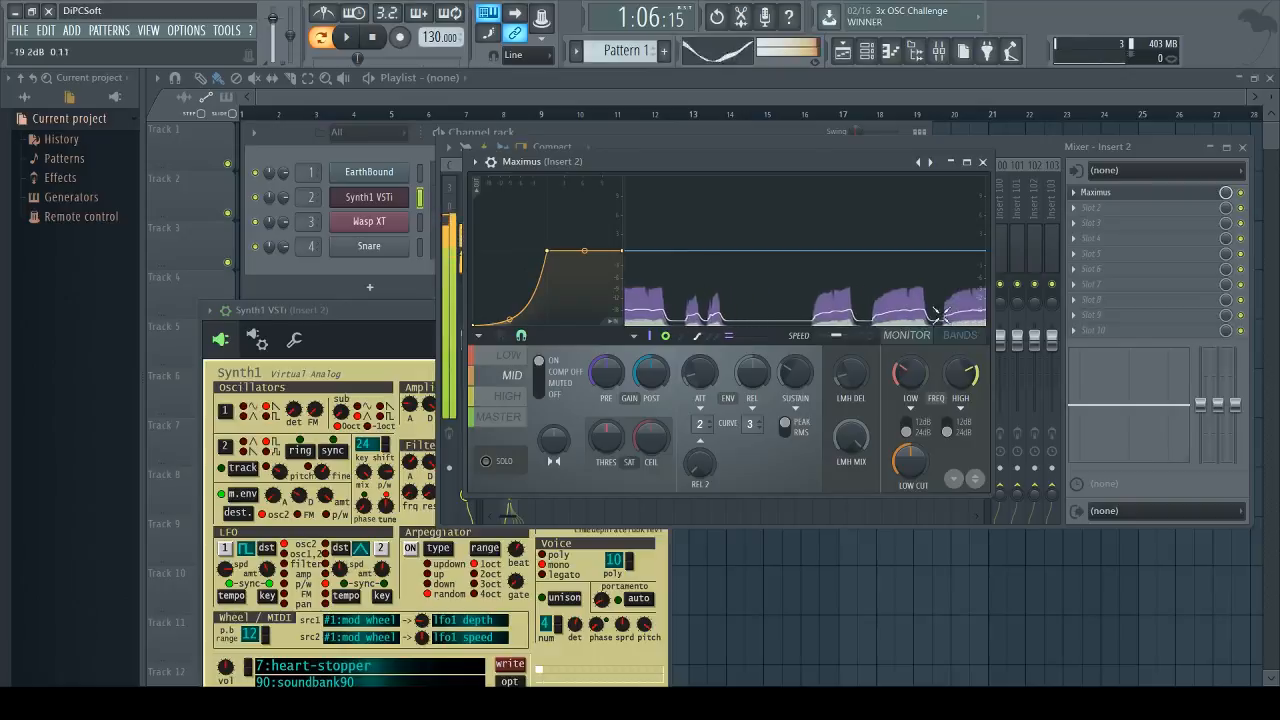
{"action": "key", "text": "n"}
{"action": "key", "text": "n"}
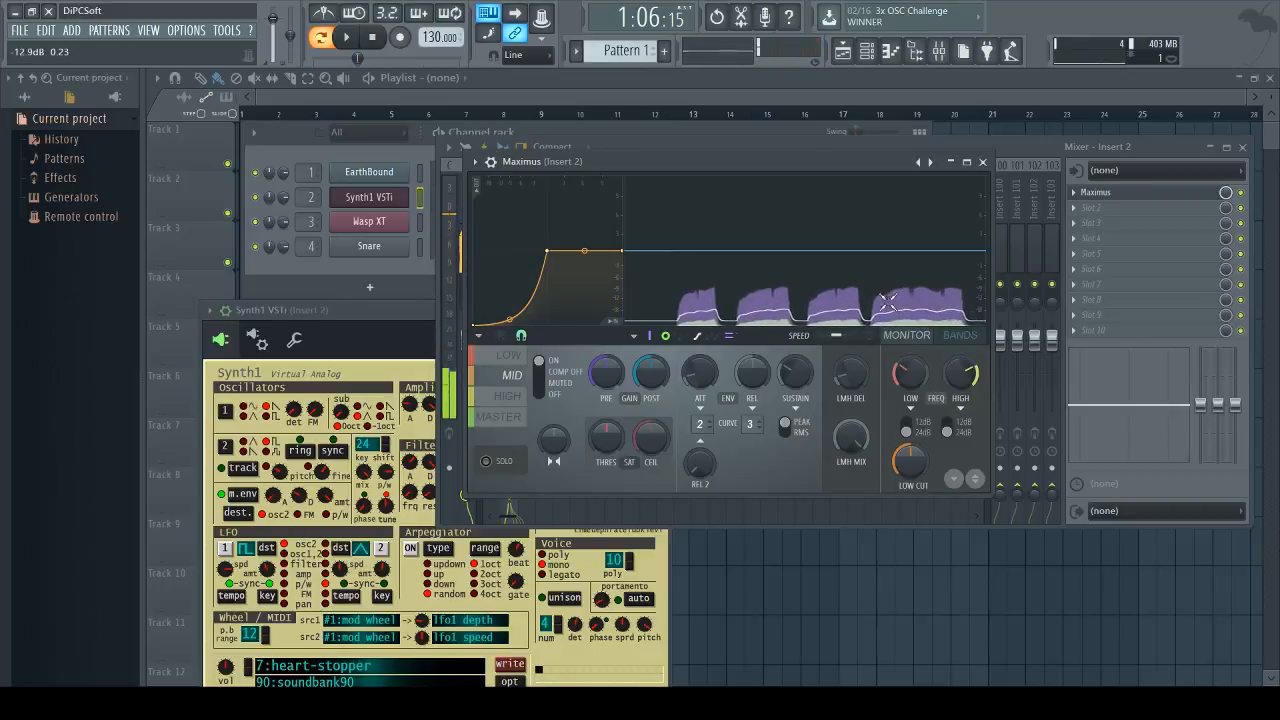
{"action": "key", "text": "n"}
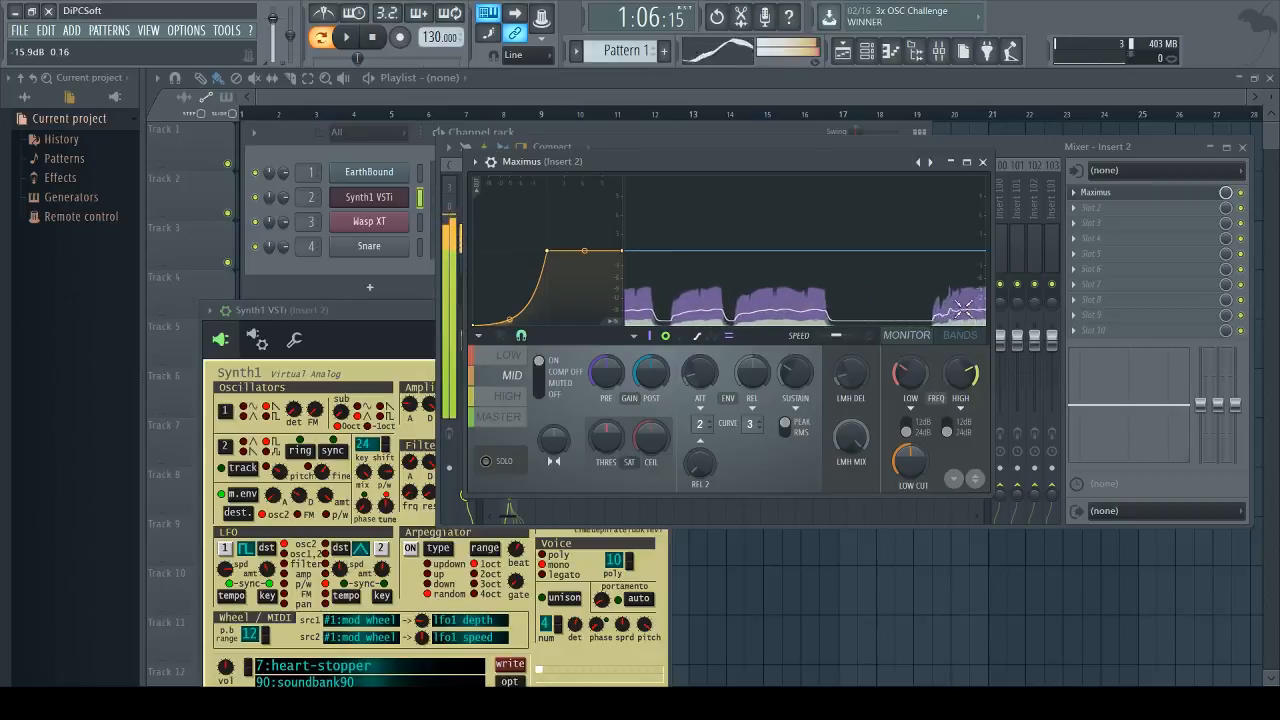
- Browse the Maximus presets offered for Insert 2's first effect slot, and return to Insert 2
{"action": "left_click_drag", "start_coordinate": [815, 172], "coordinate": [595, 332]}
{"action": "left_click", "coordinate": [1072, 196]}
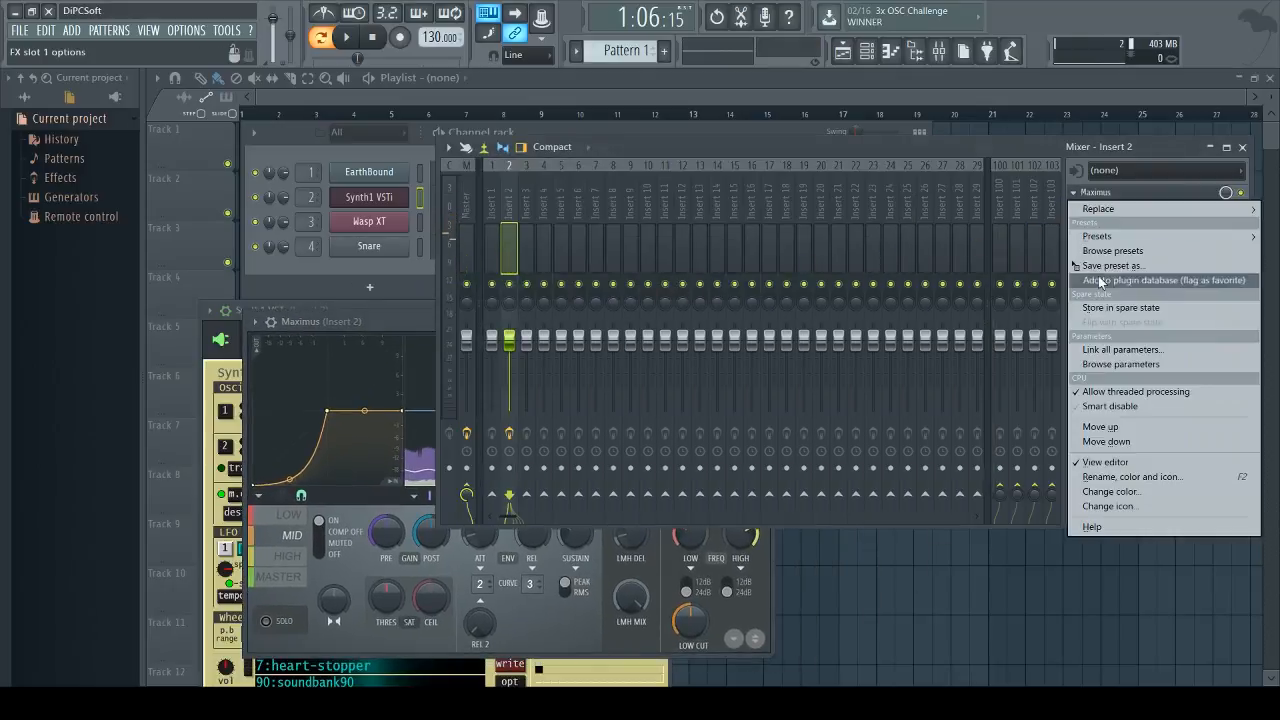
{"action": "mouse_move", "coordinate": [1123, 222]}
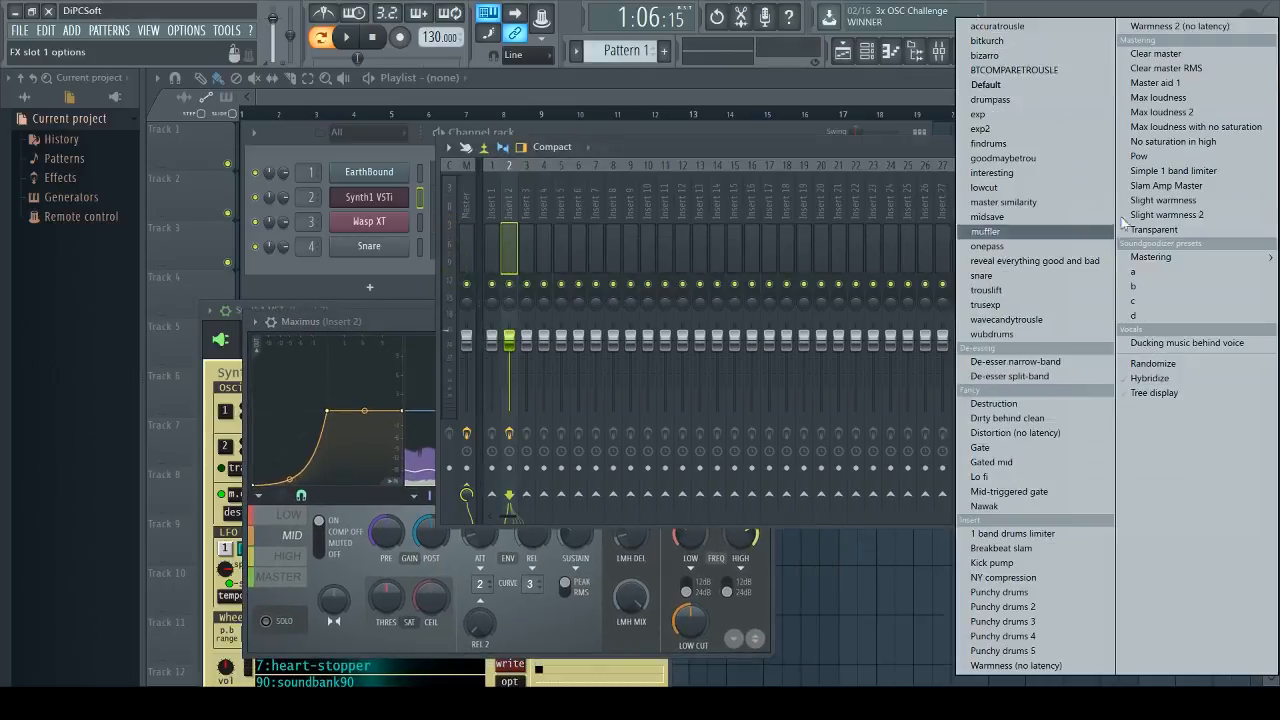
{"action": "left_click", "coordinate": [797, 142]}
{"action": "left_click", "coordinate": [1006, 163]}
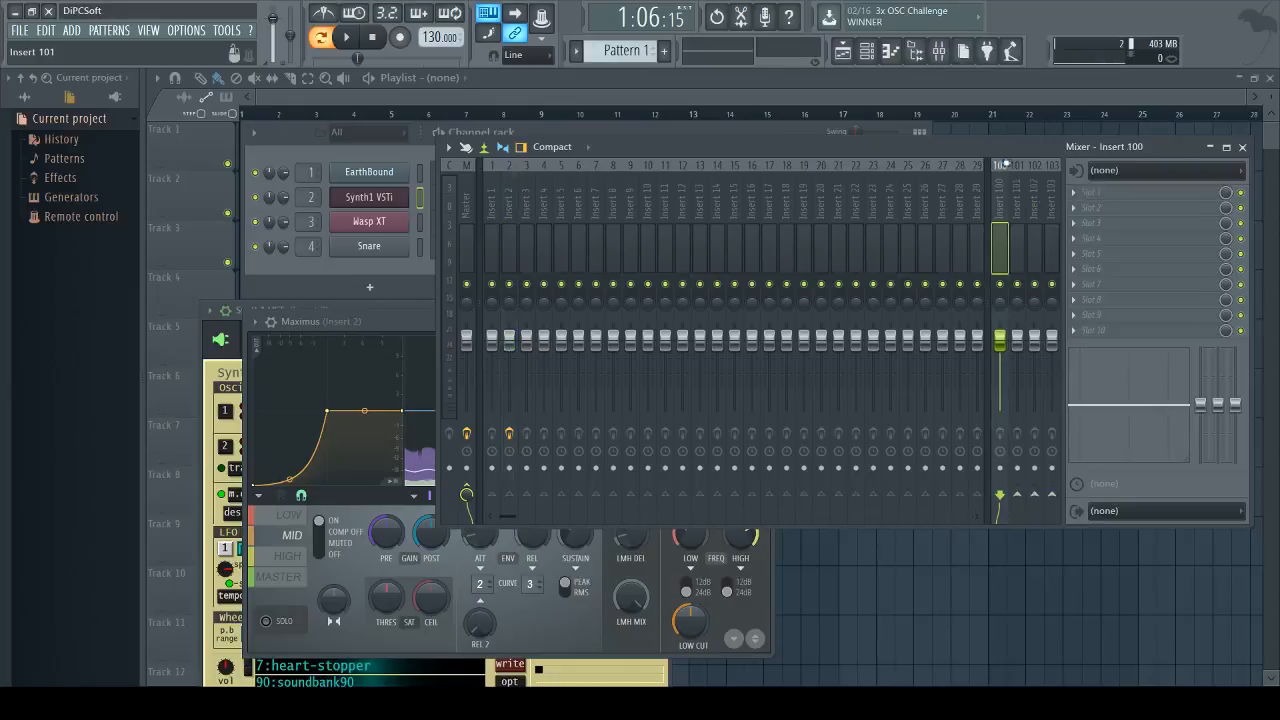
{"action": "left_click", "coordinate": [509, 203]}
- Replace Maximus with Fruity Parametric EQ 2 in Insert 2's first effect slot, and move band 7 to -0.1 dB at 6744 Hz
{"action": "left_click_drag", "start_coordinate": [877, 148], "coordinate": [713, 198]}
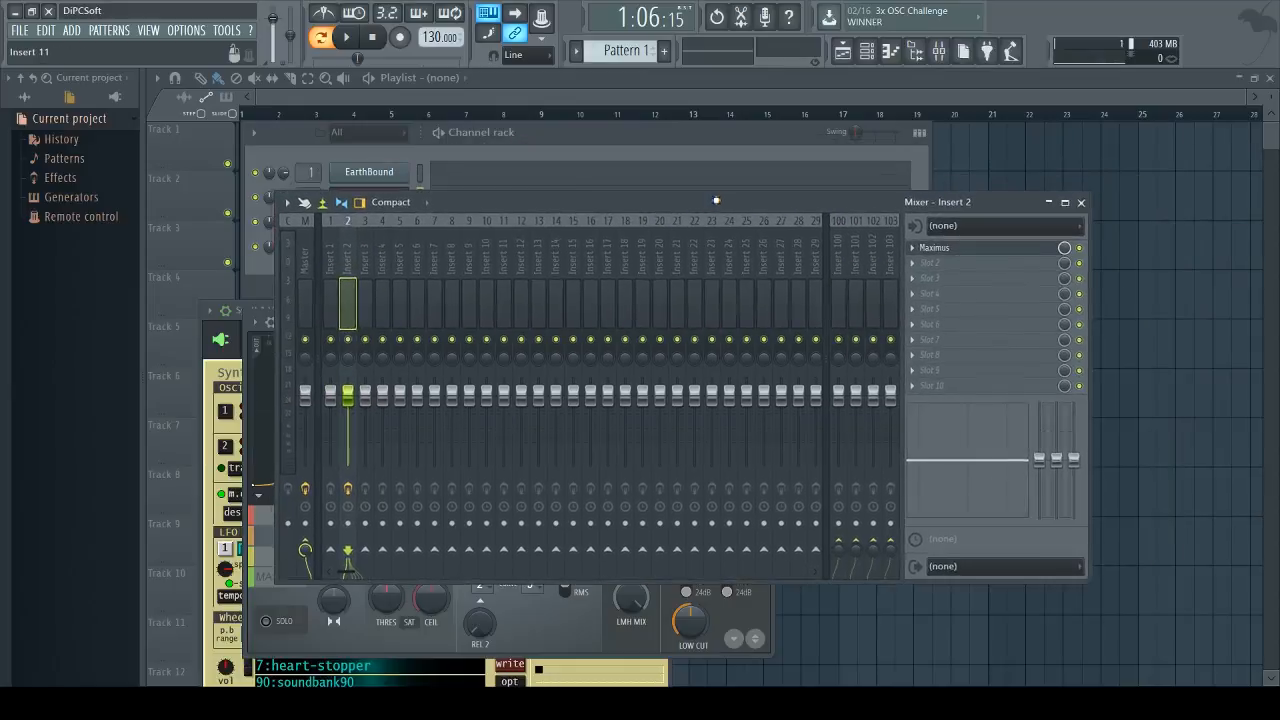
{"action": "left_click", "coordinate": [921, 255]}
{"action": "mouse_move", "coordinate": [923, 261]}
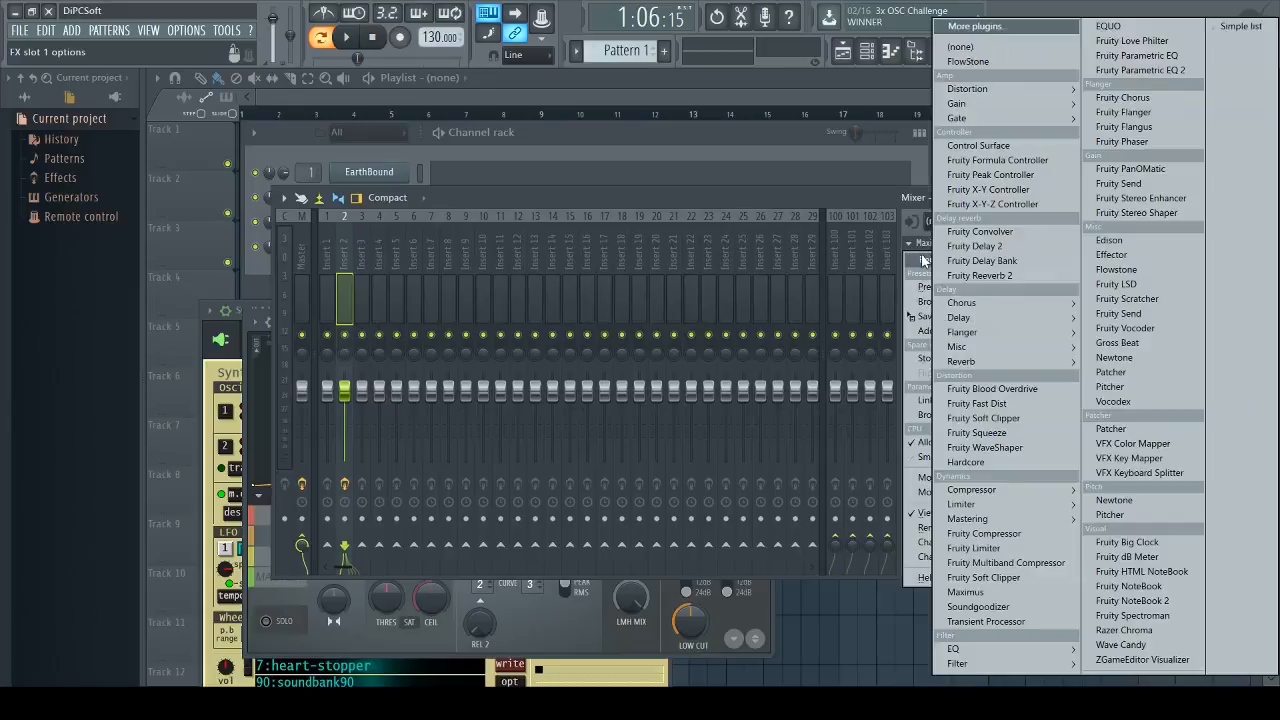
{"action": "left_click", "coordinate": [1128, 72]}
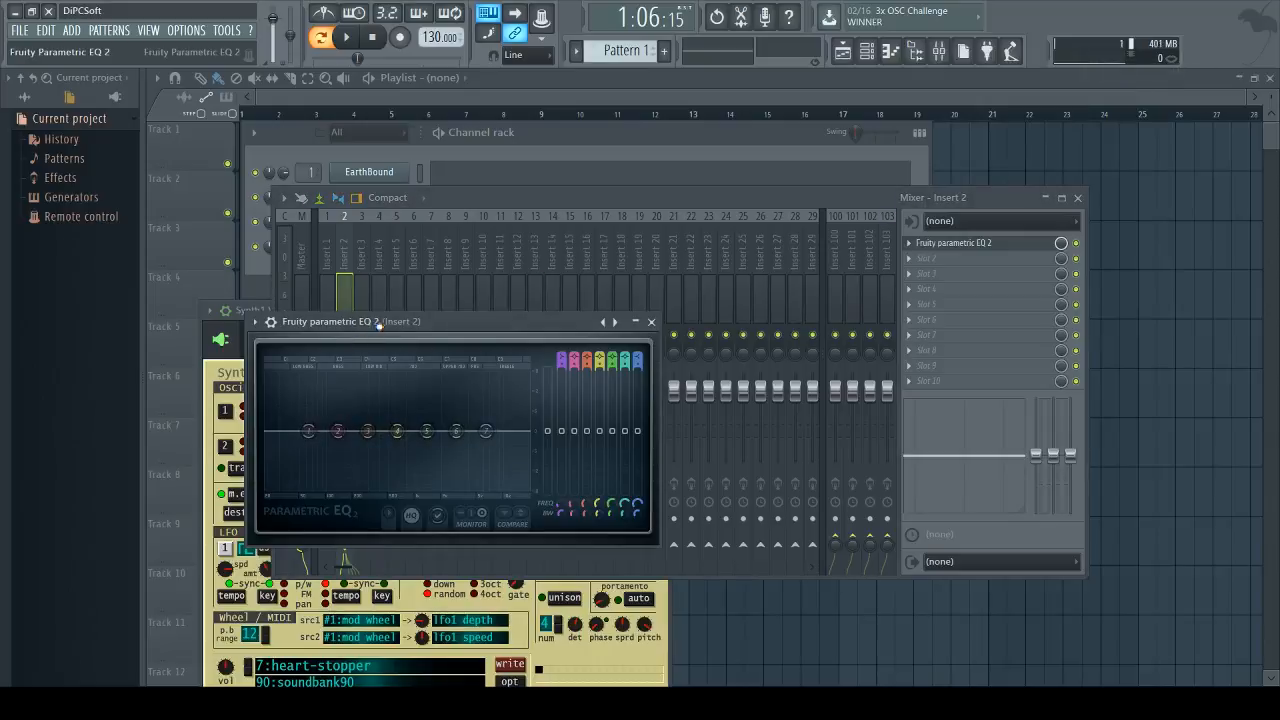
{"action": "left_click_drag", "start_coordinate": [381, 326], "coordinate": [577, 224]}
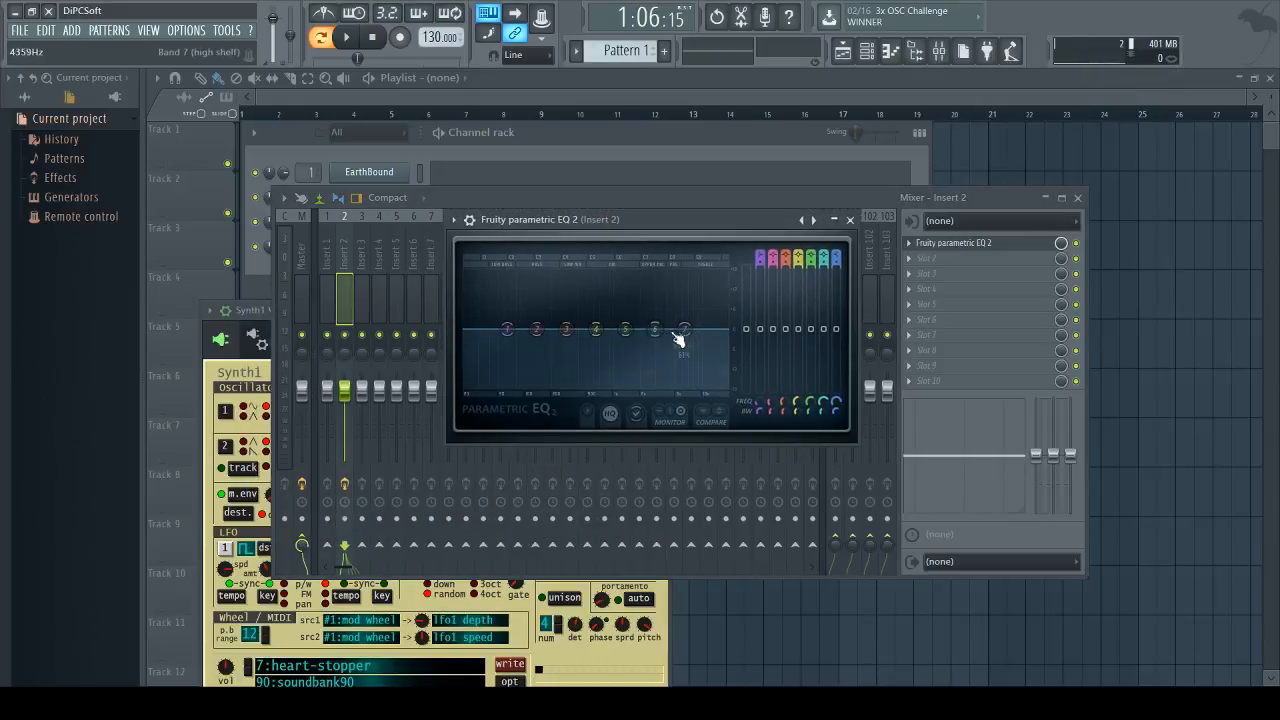
{"action": "mouse_move", "coordinate": [690, 335]}
{"action": "left_mouse_down"}
{"action": "mouse_move", "coordinate": [682, 277]}
{"action": "mouse_move", "coordinate": [684, 360]}
{"action": "mouse_move", "coordinate": [684, 286]}
{"action": "mouse_move", "coordinate": [517, 272]}
{"action": "mouse_move", "coordinate": [544, 348]}
{"action": "mouse_move", "coordinate": [687, 329]}
{"action": "left_mouse_up"}
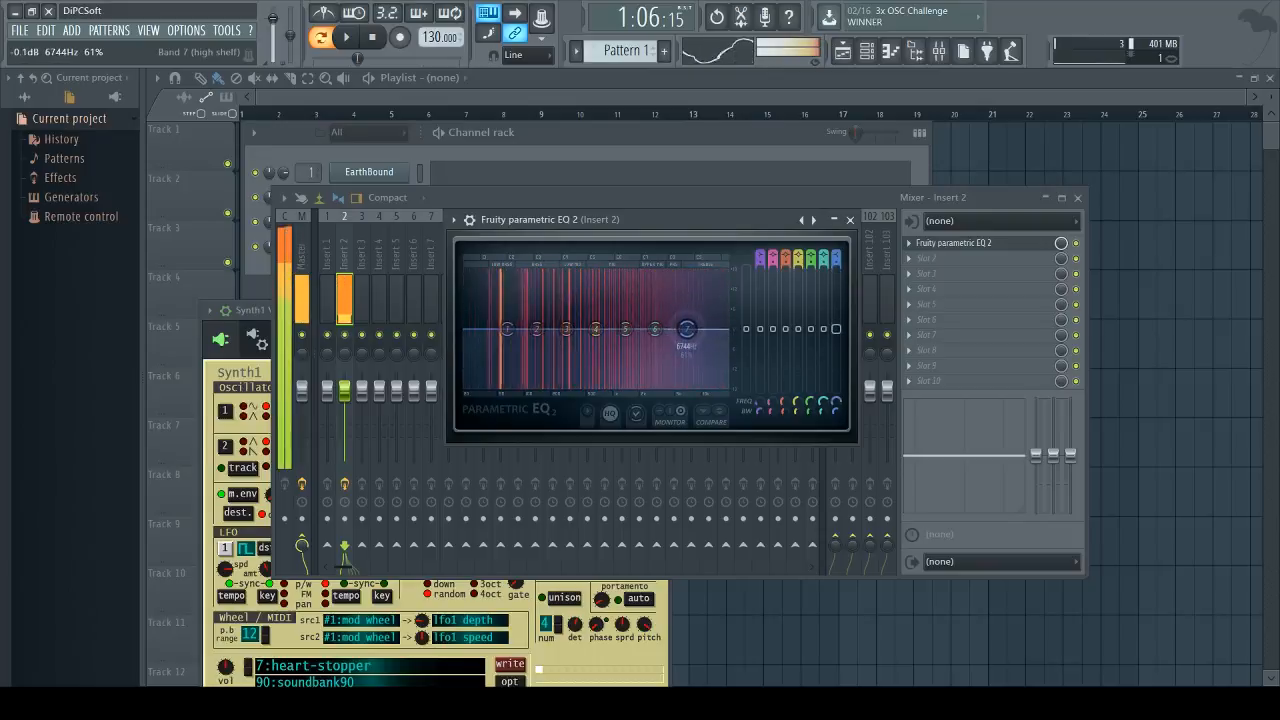
- Load program 15:whauutar from soundbank90 in the Synth1 VSTi channel and move the synth window clear of the equalizer
{"action": "left_click", "coordinate": [315, 168]}
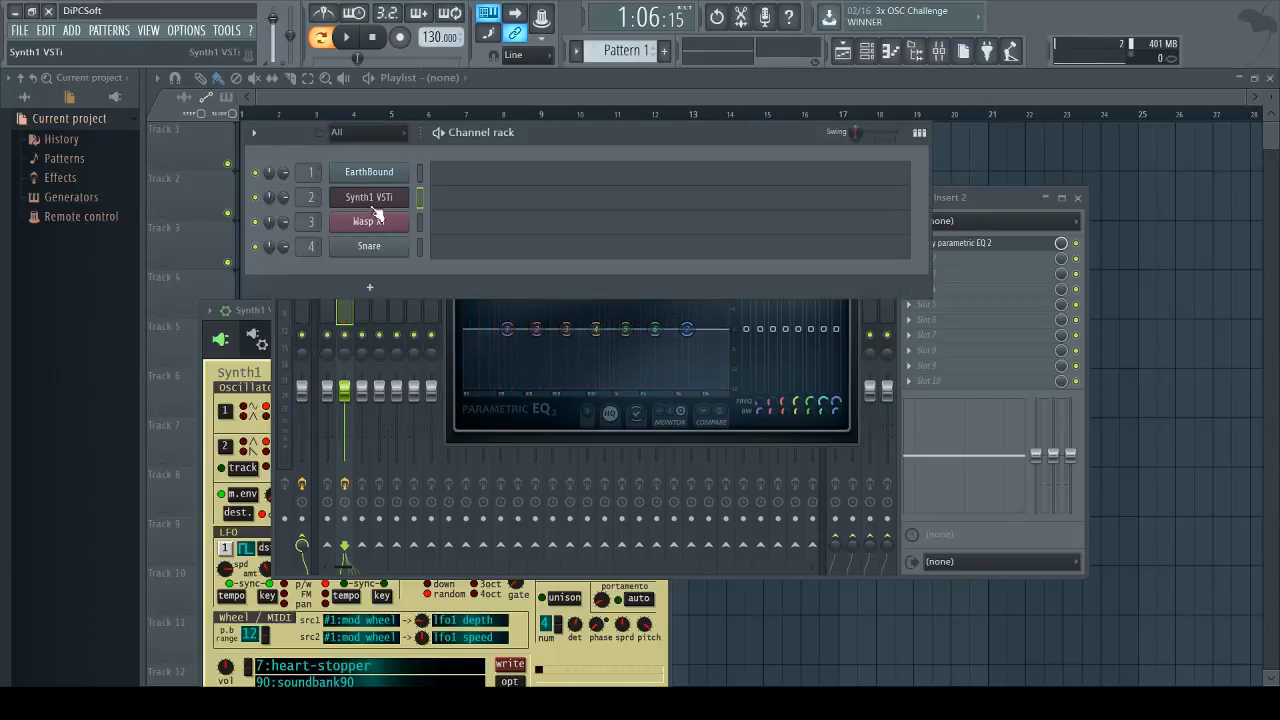
{"action": "left_click", "coordinate": [369, 199]}
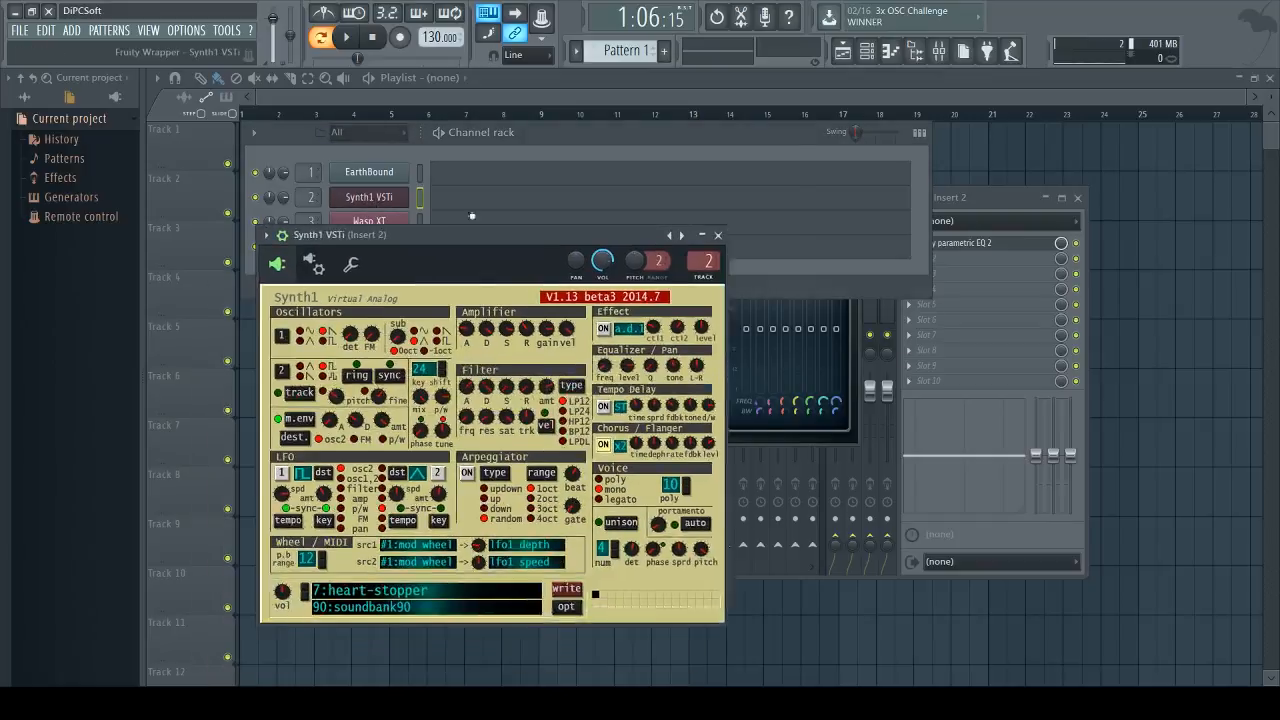
{"action": "left_click", "coordinate": [528, 506]}
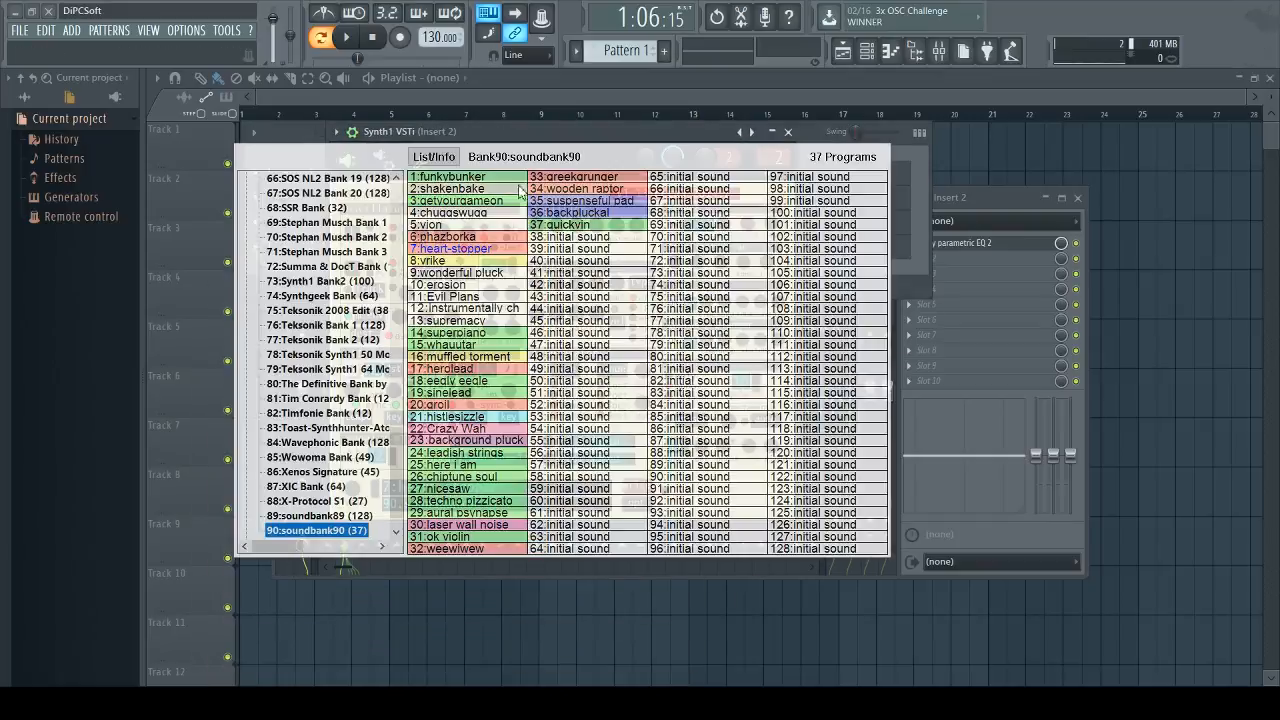
{"action": "left_click", "coordinate": [465, 352]}
{"action": "left_click", "coordinate": [500, 497]}
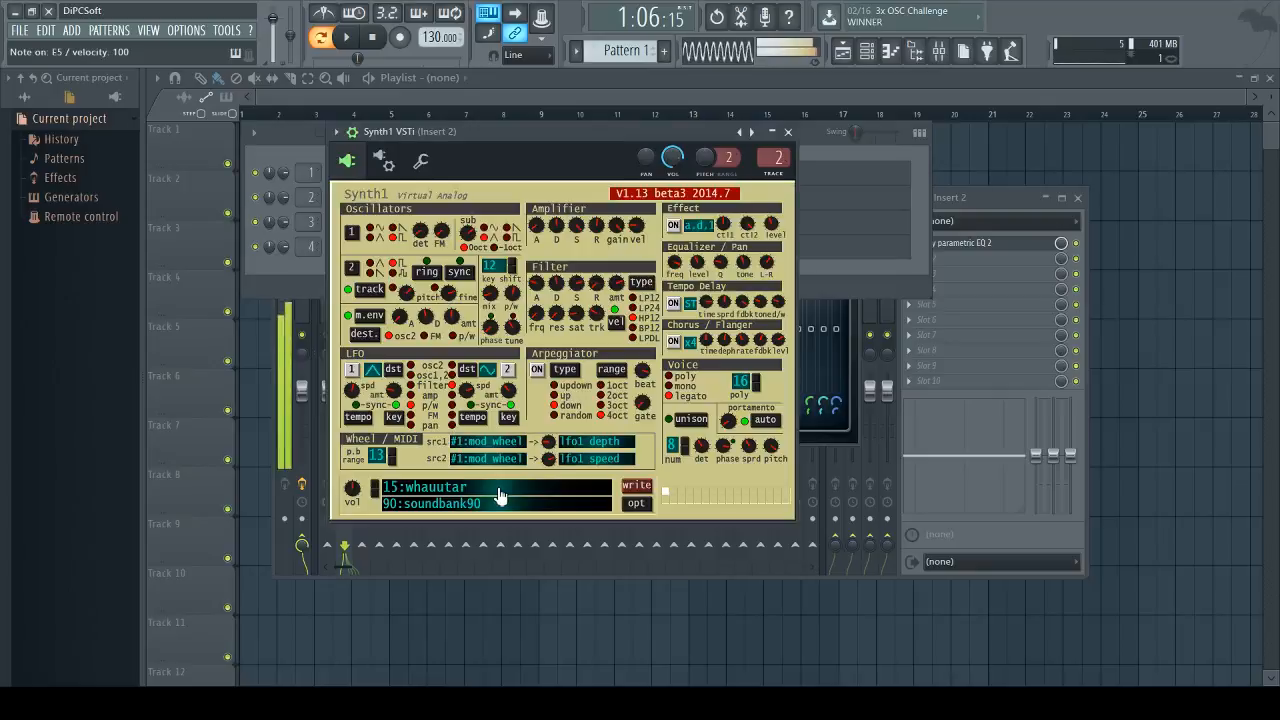
{"action": "left_click_drag", "start_coordinate": [506, 130], "coordinate": [424, 511]}
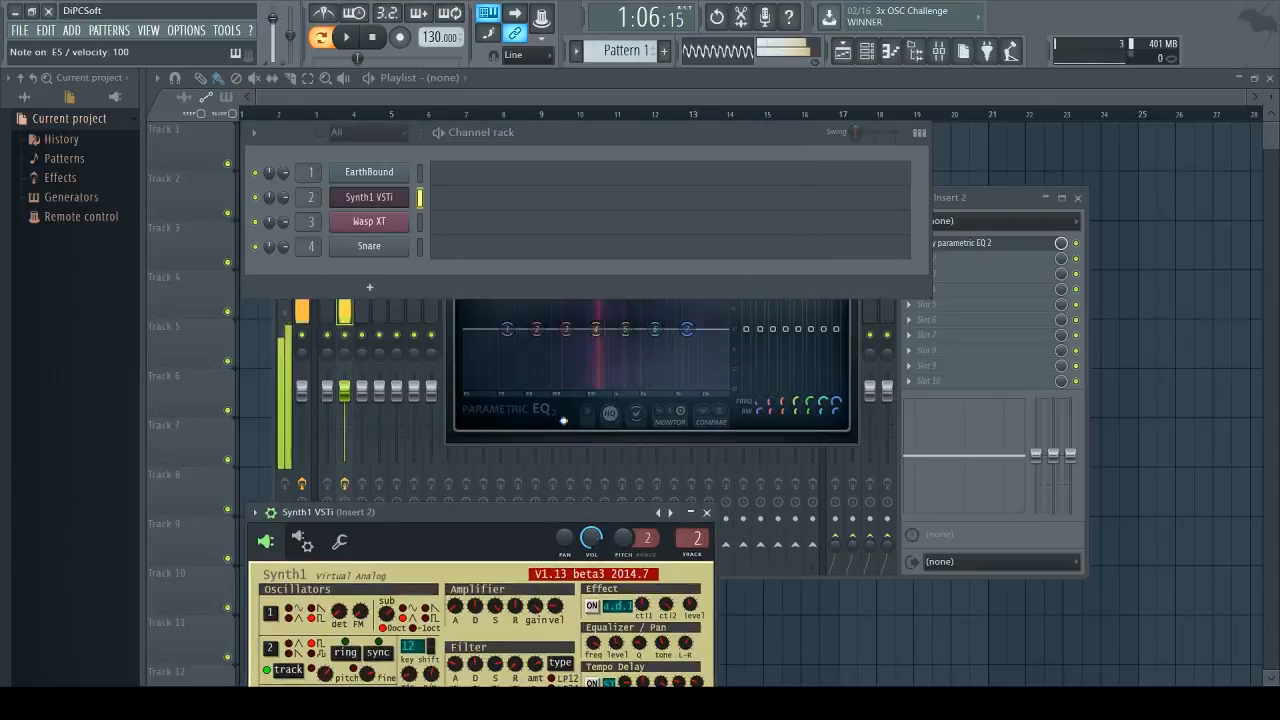
- Pull Fruity Parametric EQ 2's band 6 down at the high end, lower band 4, and raise band 7 slightly while auditioning notes
{"action": "left_click", "coordinate": [454, 365]}
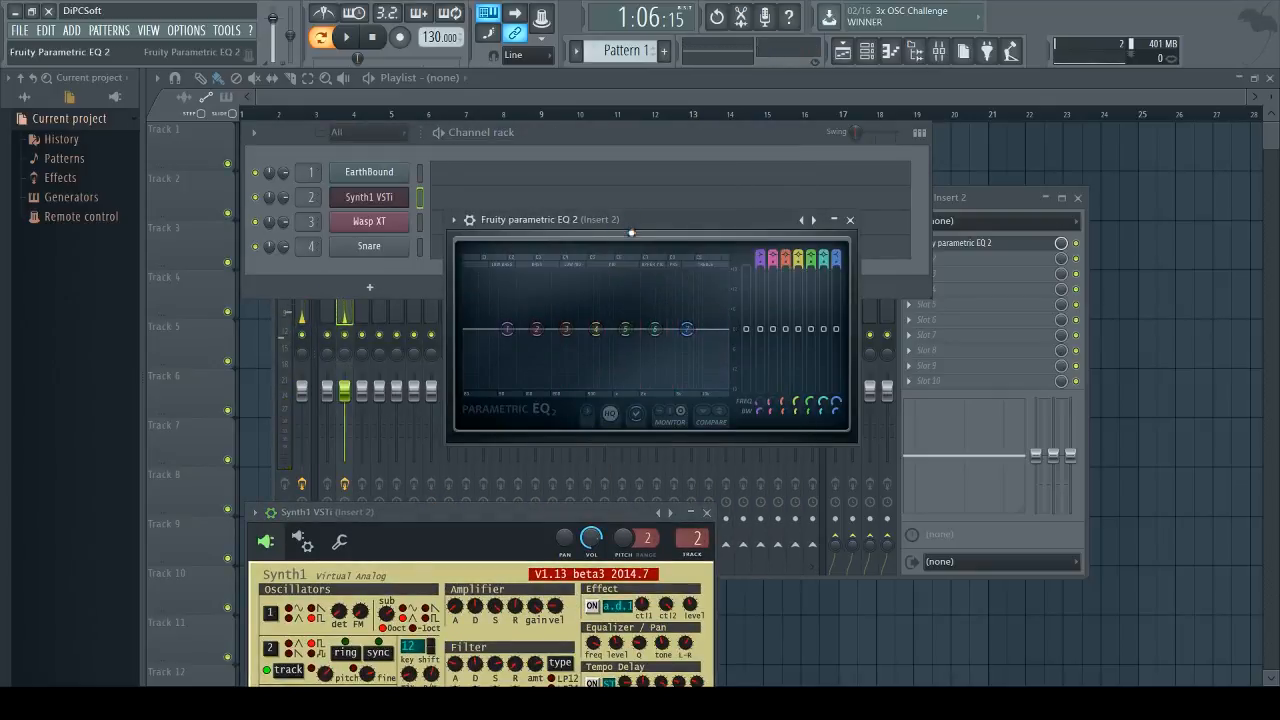
{"action": "left_click_drag", "start_coordinate": [631, 233], "coordinate": [587, 350]}
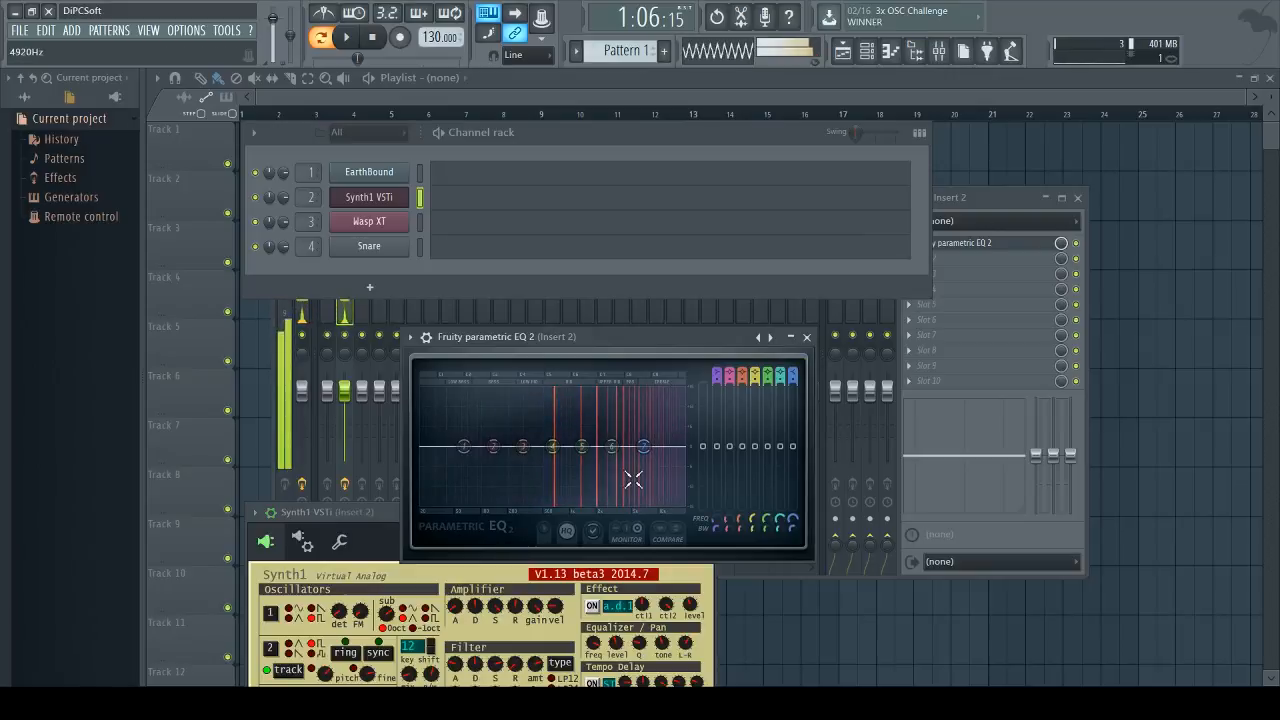
{"action": "left_click_drag", "start_coordinate": [611, 446], "coordinate": [684, 486]}
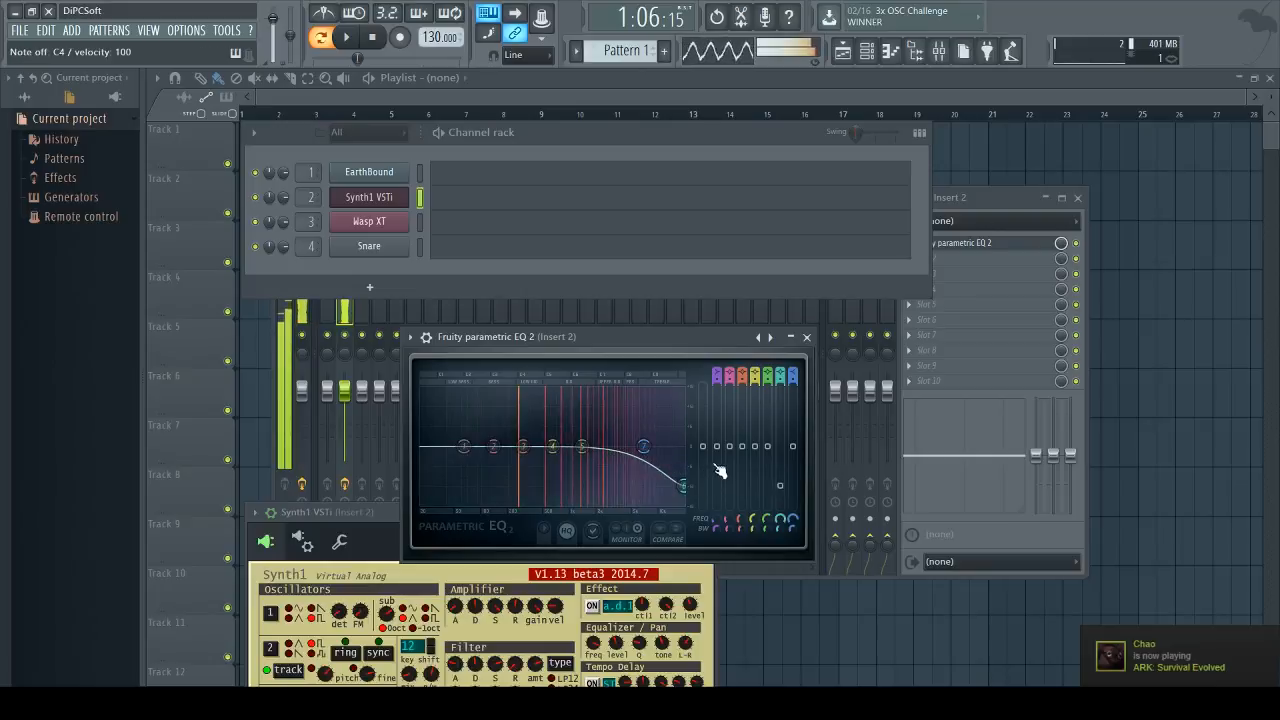
{"action": "left_click_drag", "start_coordinate": [645, 447], "coordinate": [613, 493]}
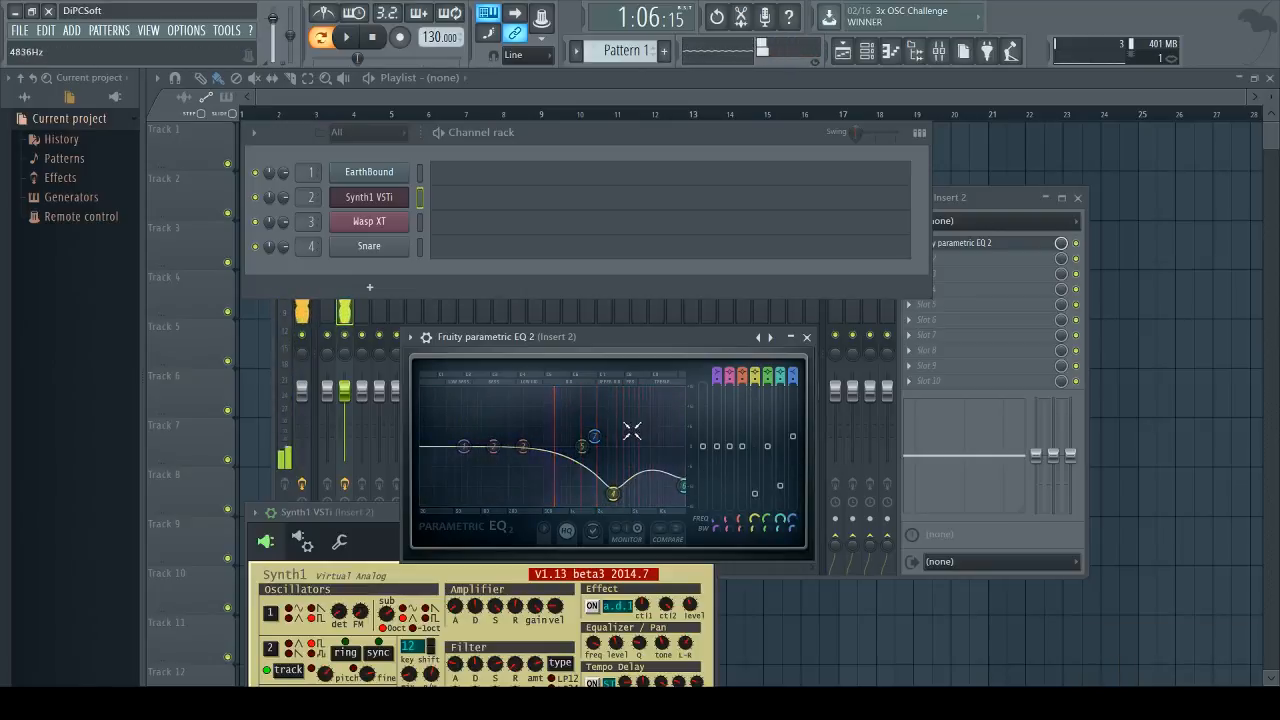
- Change band 4 of Fruity Parametric EQ 2 to a Band stop filter and widen its bandwidth
{"action": "right_click", "coordinate": [615, 498]}
{"action": "mouse_move", "coordinate": [638, 543]}
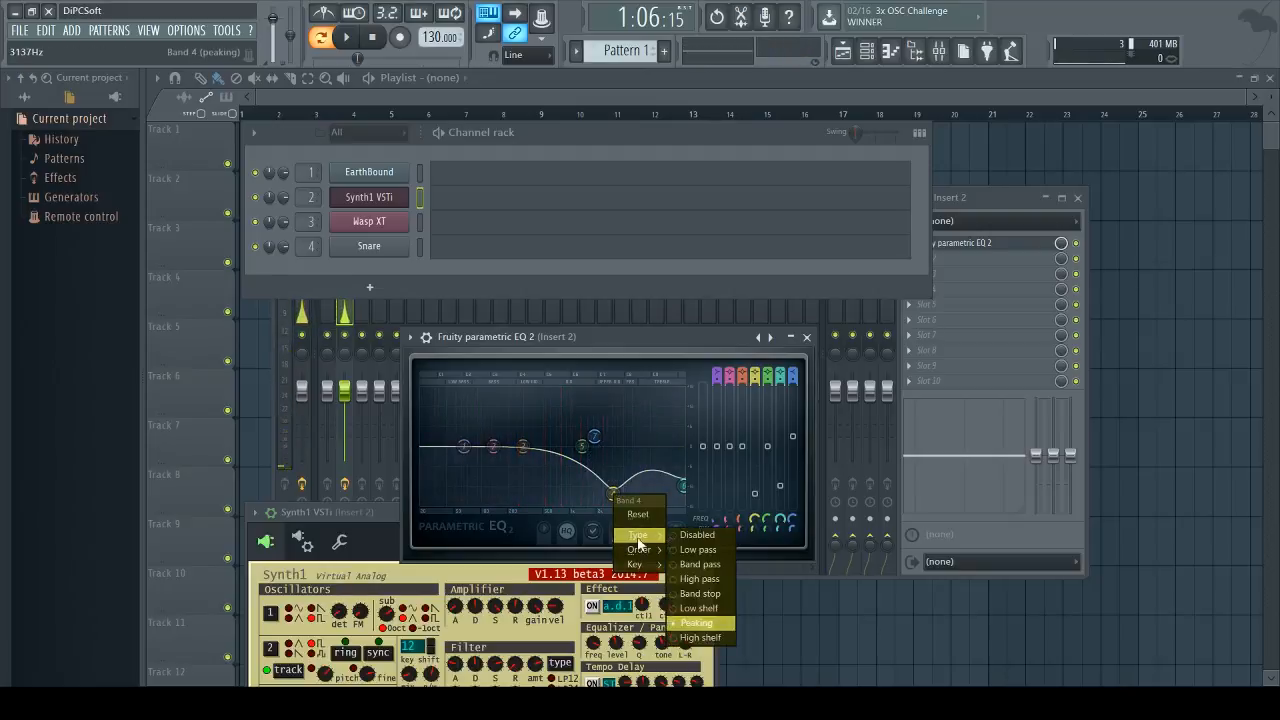
{"action": "left_click", "coordinate": [605, 450]}
{"action": "left_click_drag", "start_coordinate": [613, 493], "coordinate": [620, 510]}
{"action": "right_click", "coordinate": [616, 496]}
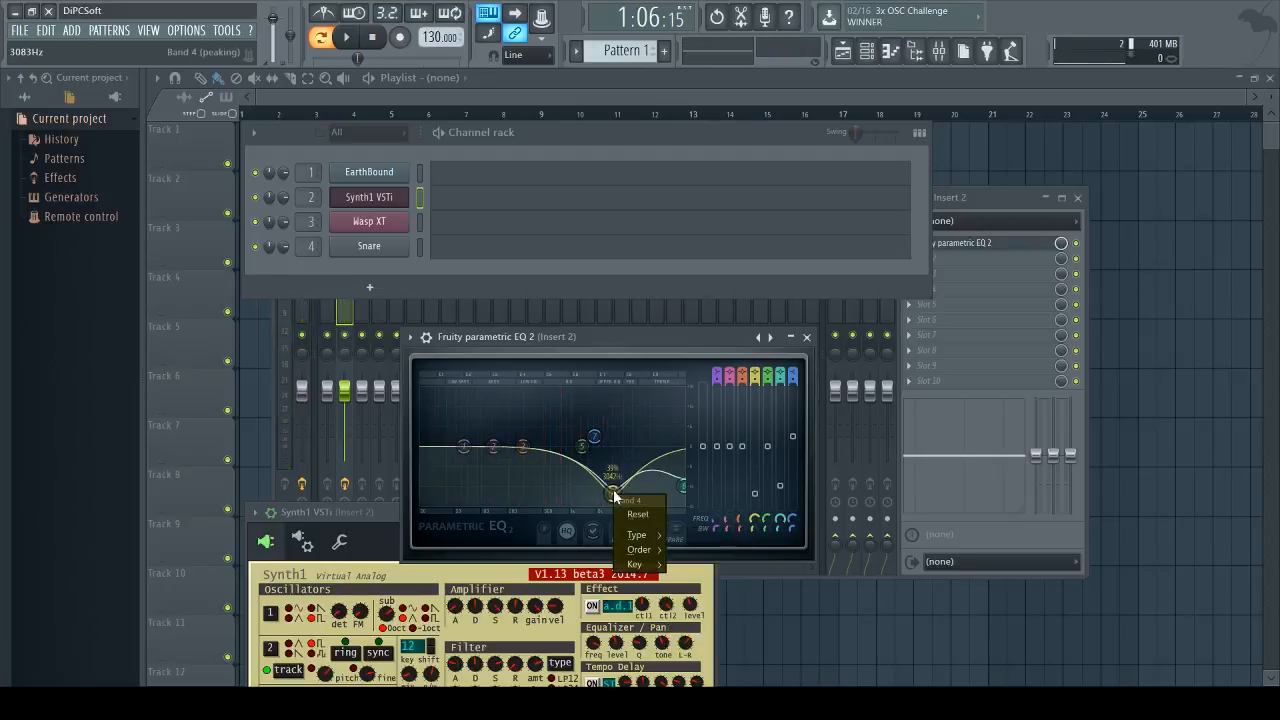
{"action": "mouse_move", "coordinate": [640, 536]}
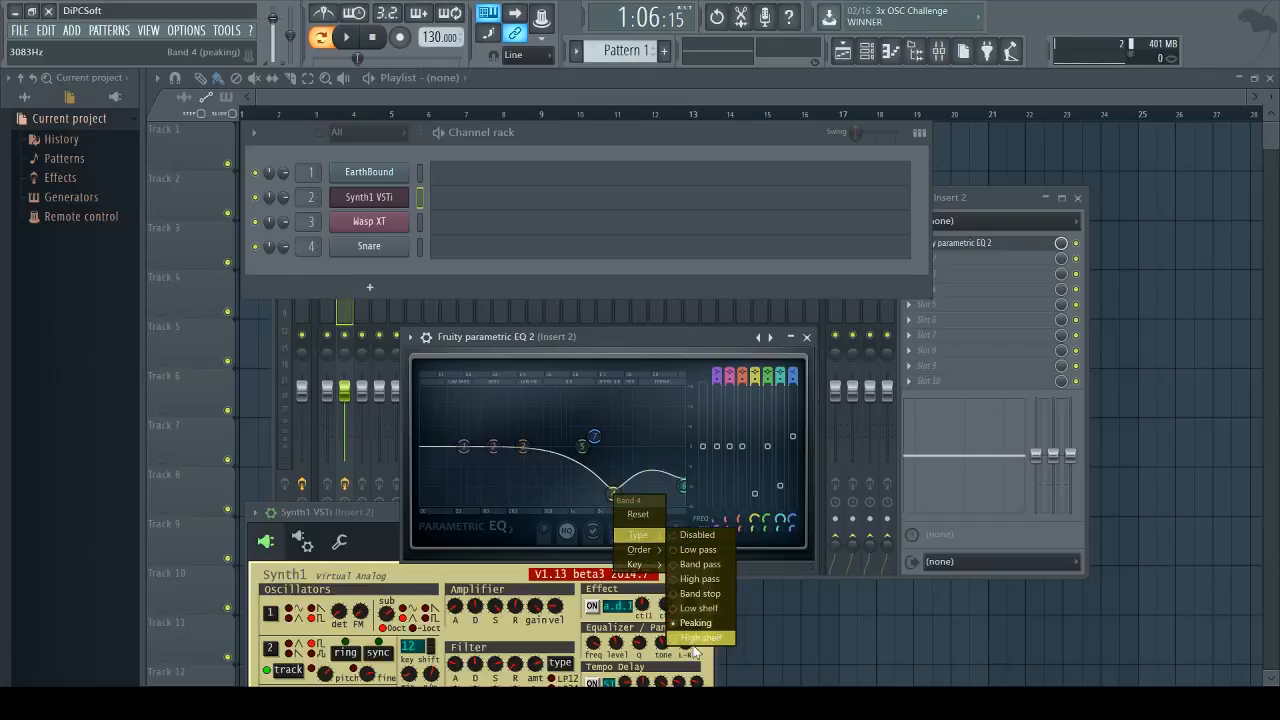
{"action": "left_click", "coordinate": [703, 596]}
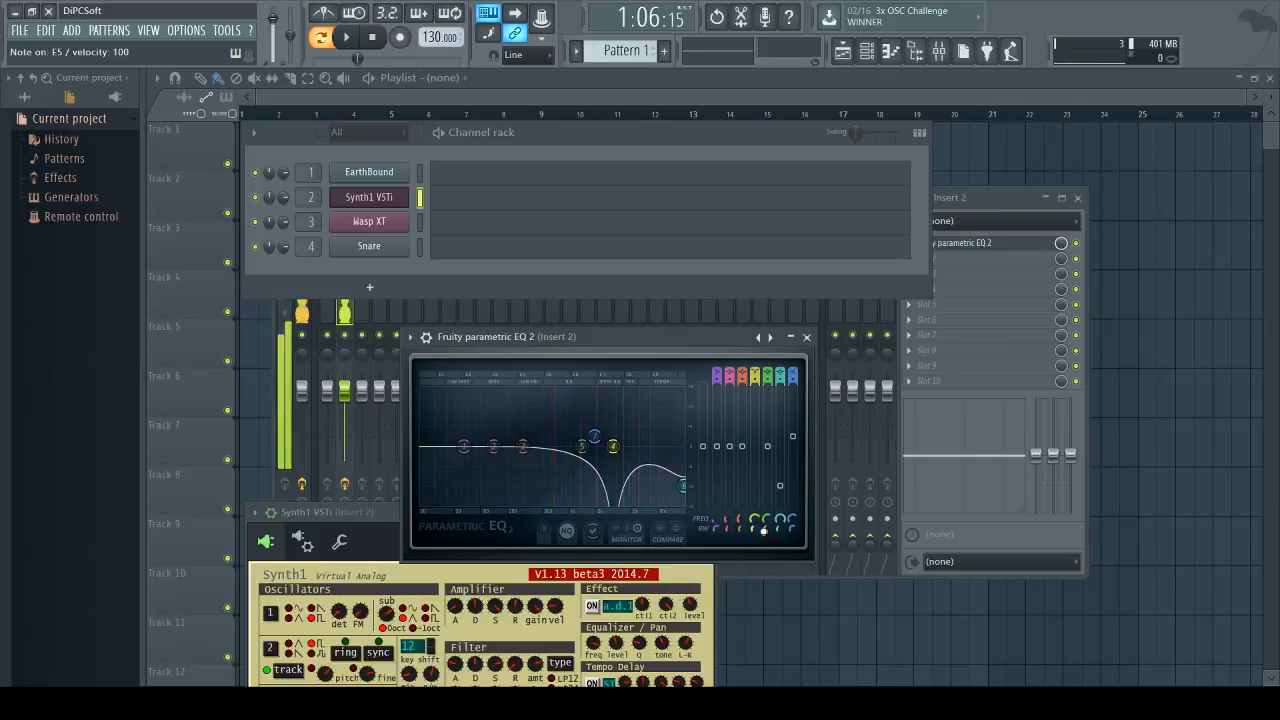
{"action": "left_click_drag", "start_coordinate": [758, 527], "coordinate": [758, 452]}
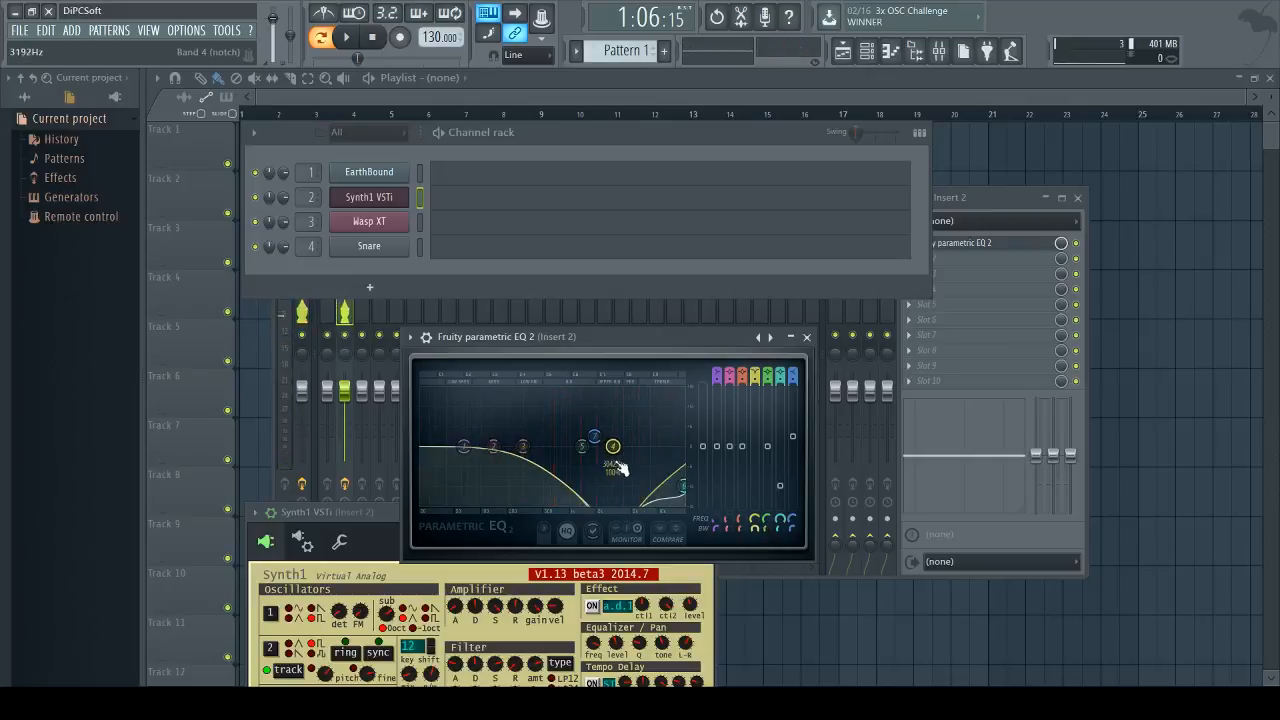
{"action": "mouse_move", "coordinate": [613, 447]}
{"action": "left_mouse_down"}
{"action": "mouse_move", "coordinate": [534, 445]}
{"action": "mouse_move", "coordinate": [613, 447]}
{"action": "left_mouse_up"}
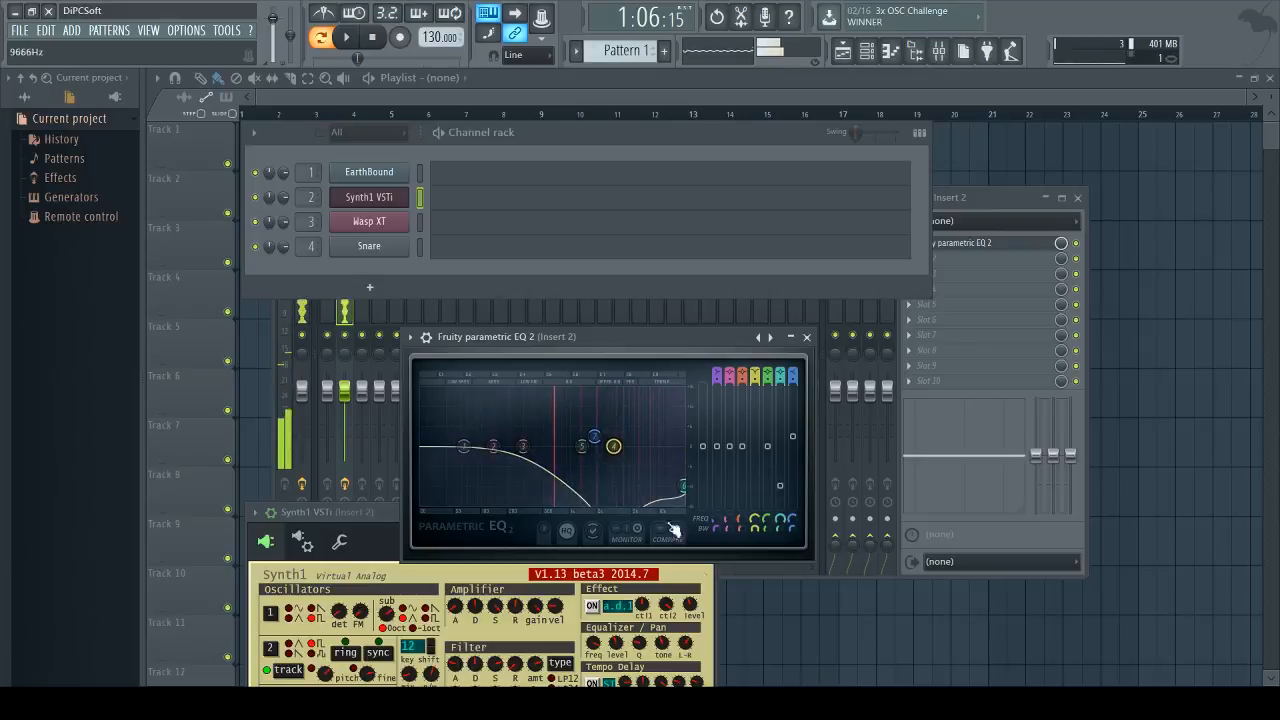
{"action": "right_click", "coordinate": [612, 447]}
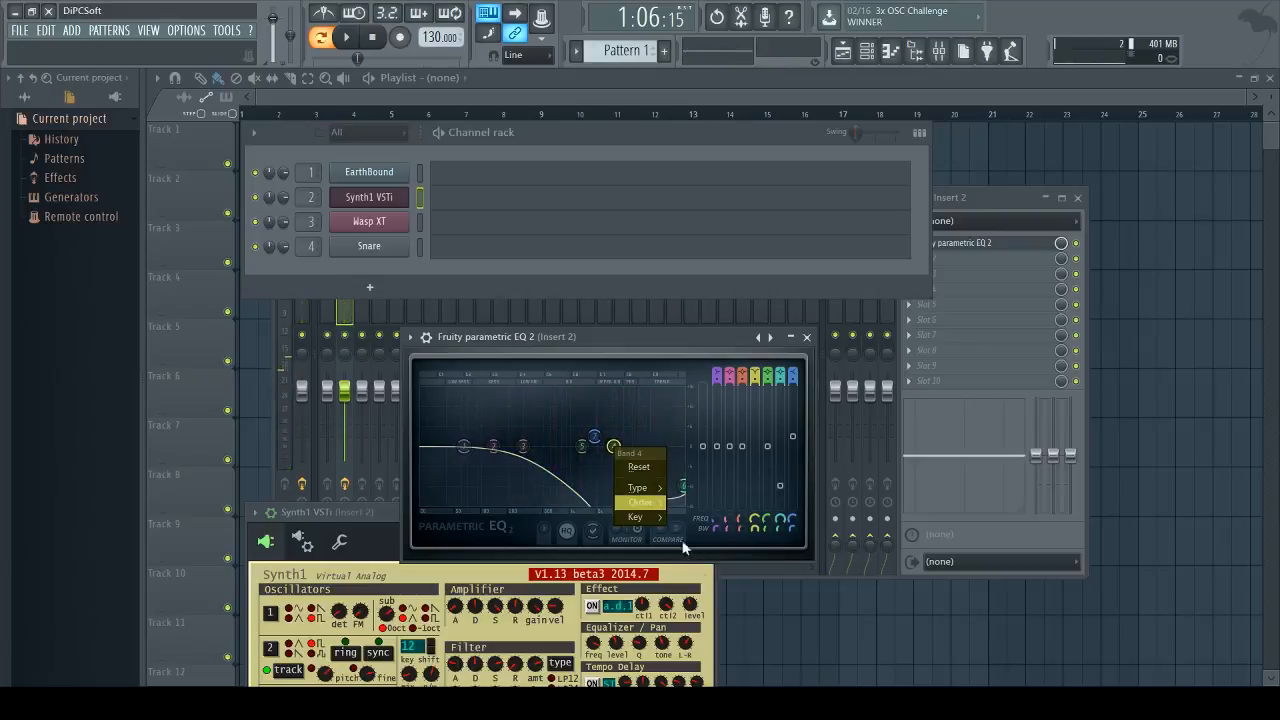
- Apply the Quick Low Roll-Off preset to Fruity Parametric EQ 2 and audition it
{"action": "left_click", "coordinate": [410, 338]}
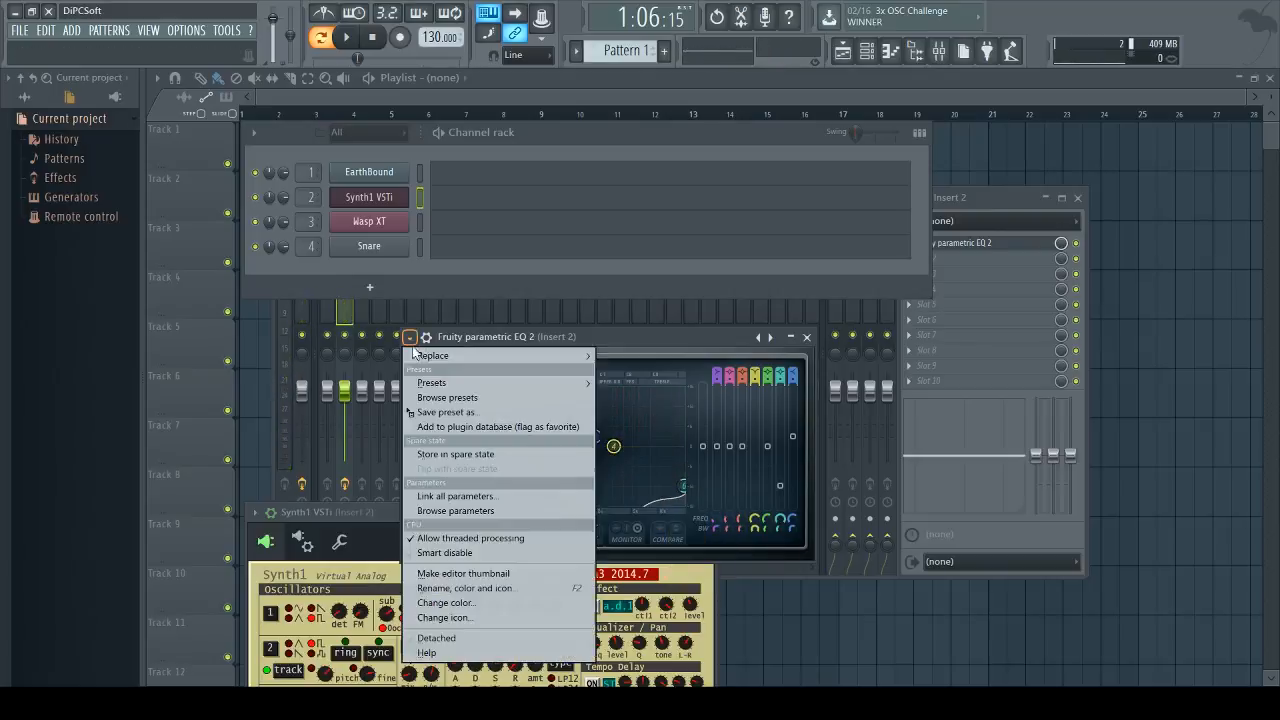
{"action": "mouse_move", "coordinate": [478, 386]}
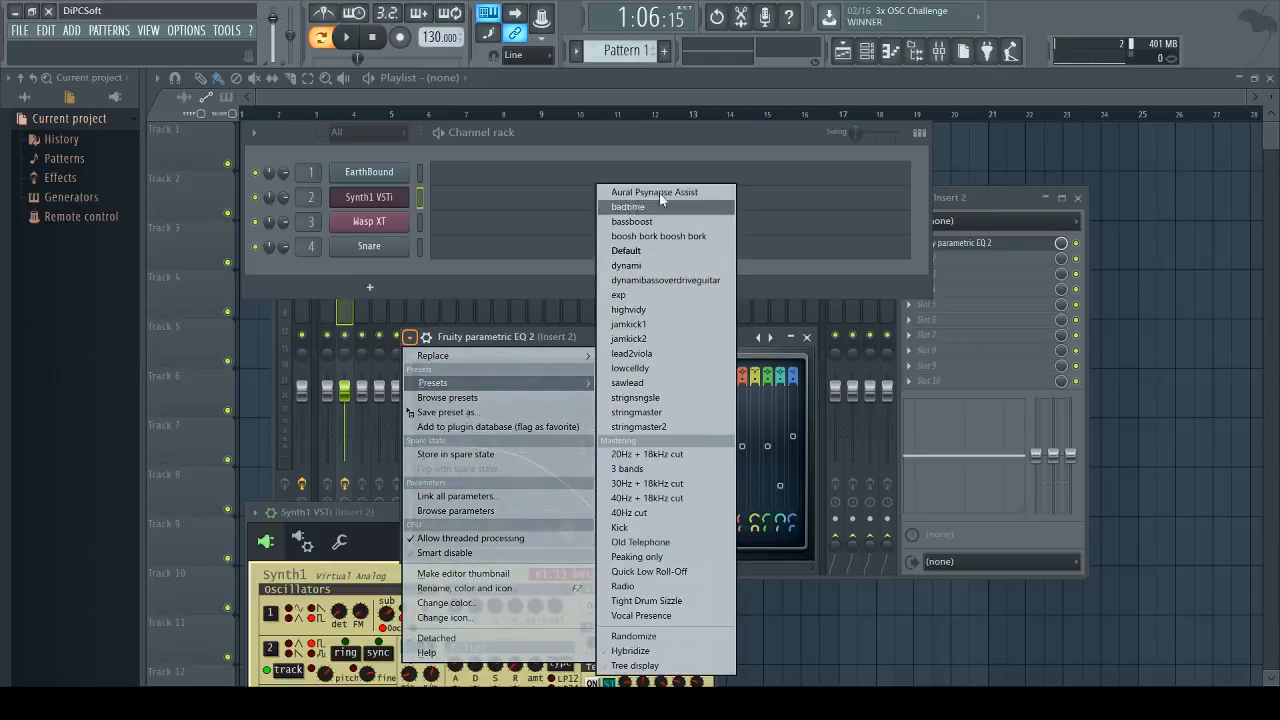
{"action": "left_click", "coordinate": [657, 572]}
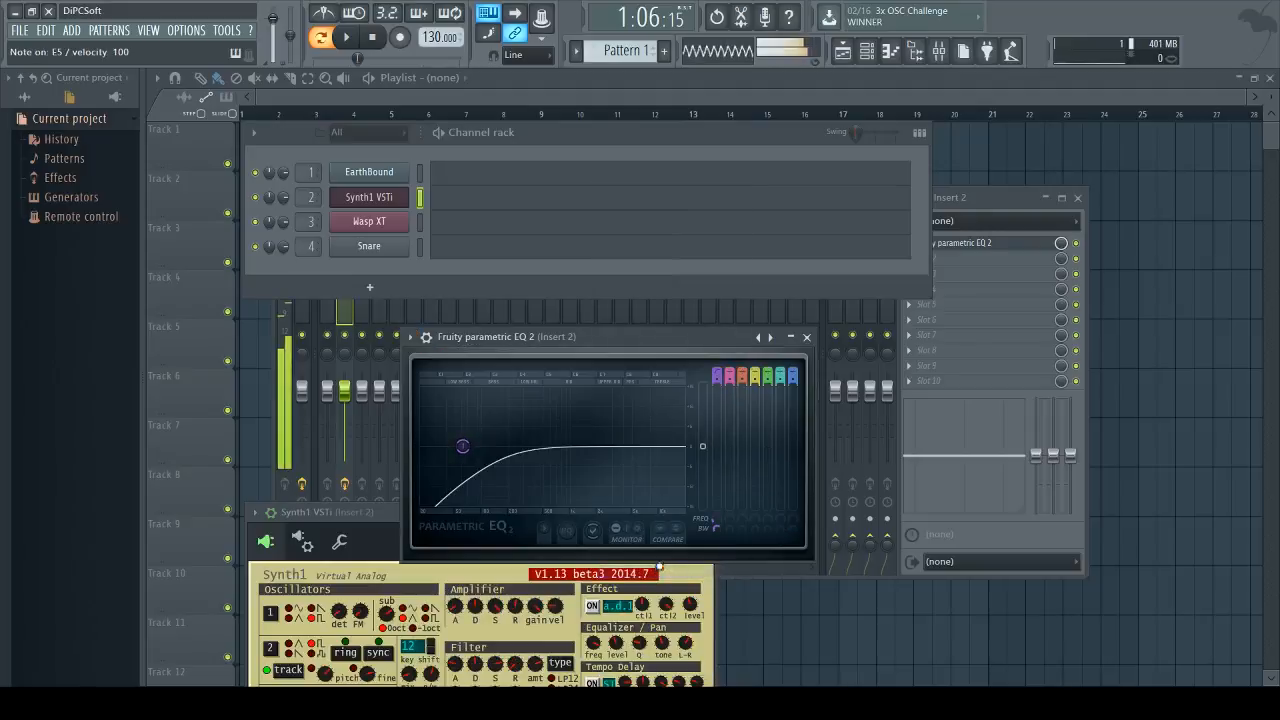
{"action": "left_click", "coordinate": [410, 339]}
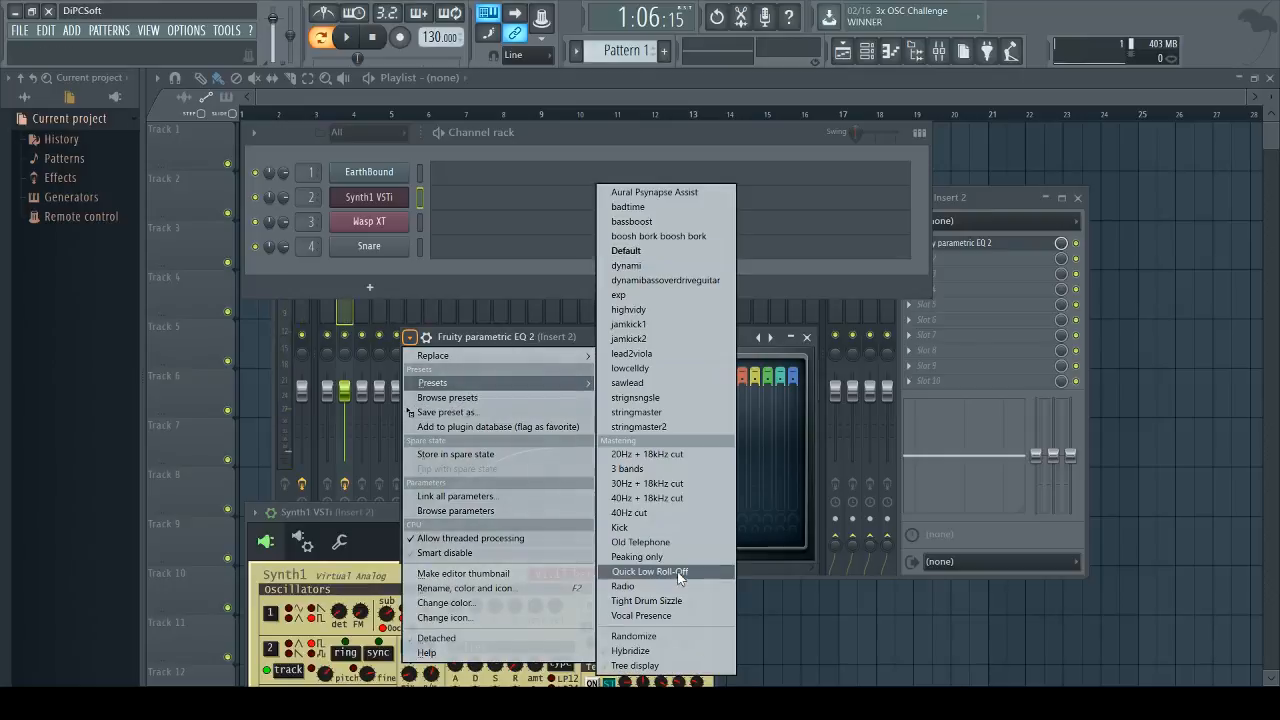
{"action": "left_click", "coordinate": [720, 569]}
- Replace Fruity Parametric EQ 2 with Fruity Reeverb 2 in Insert 2's first slot and arrange the mixer and reverb windows apart
{"action": "left_click", "coordinate": [974, 201]}
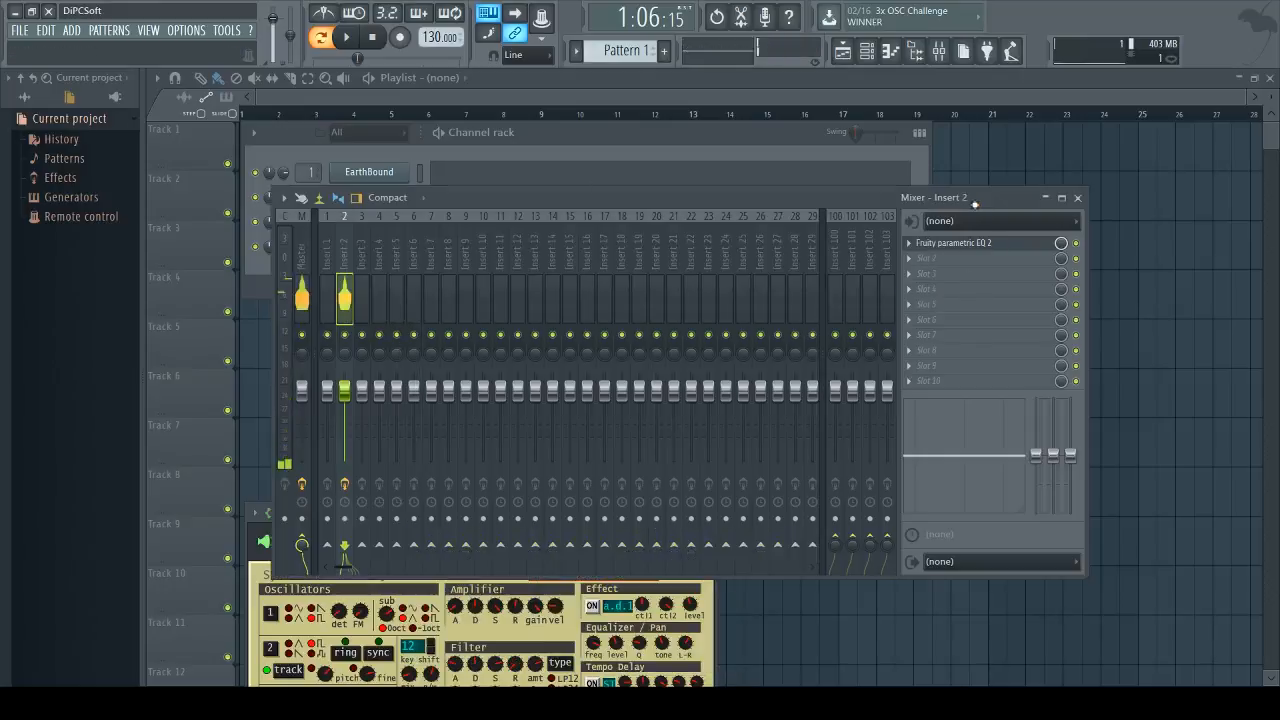
{"action": "left_click", "coordinate": [914, 250]}
{"action": "mouse_move", "coordinate": [924, 264]}
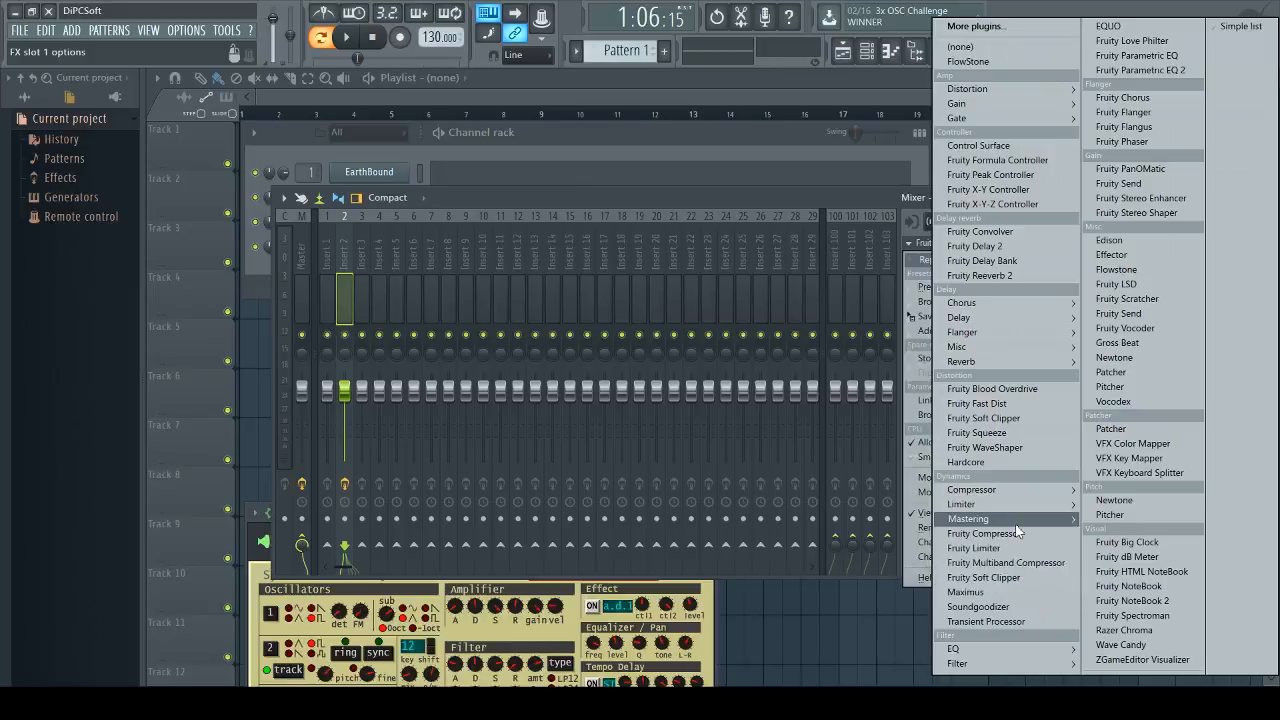
{"action": "mouse_move", "coordinate": [1016, 522]}
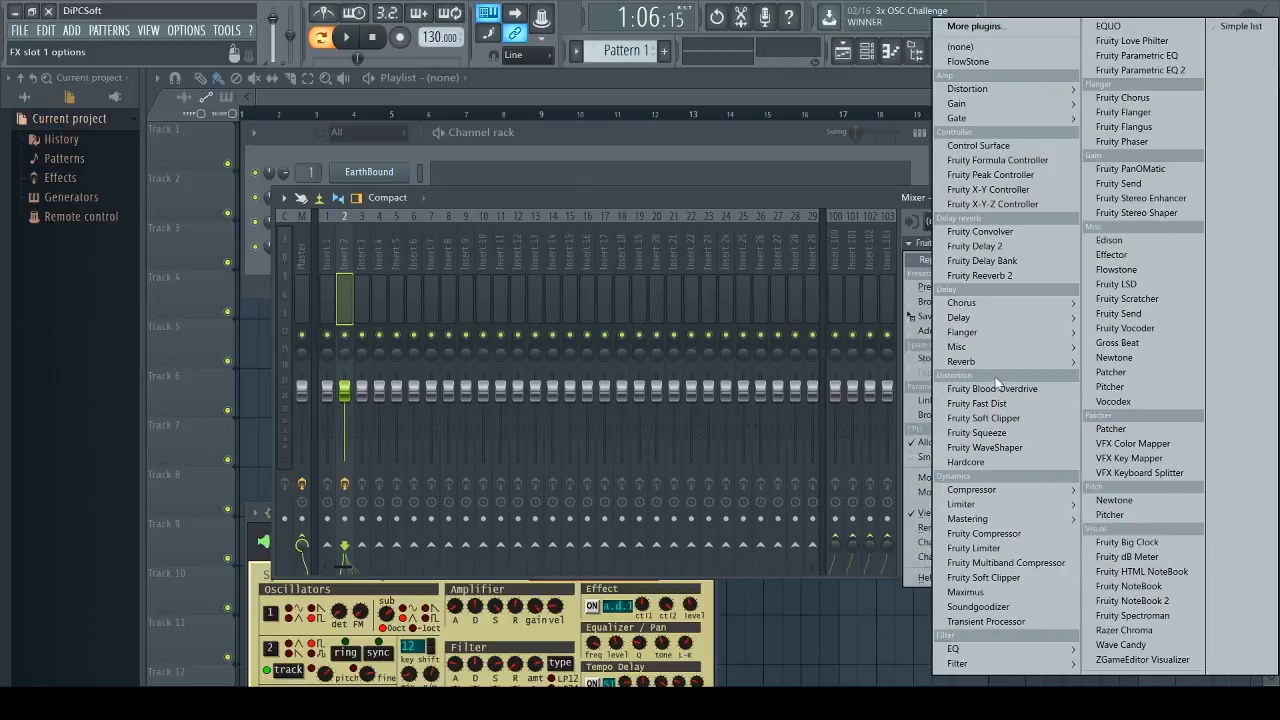
{"action": "left_click", "coordinate": [990, 275]}
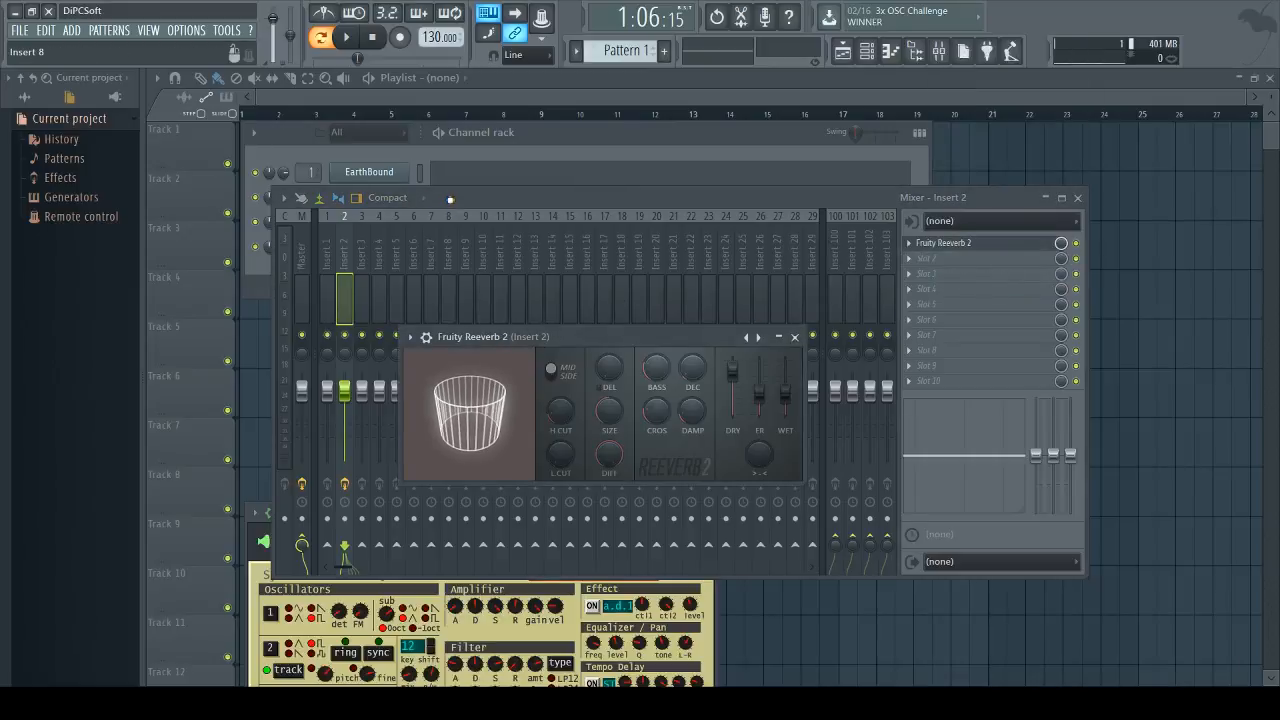
{"action": "left_click_drag", "start_coordinate": [443, 200], "coordinate": [463, 422]}
{"action": "left_click_drag", "start_coordinate": [513, 356], "coordinate": [643, 212]}
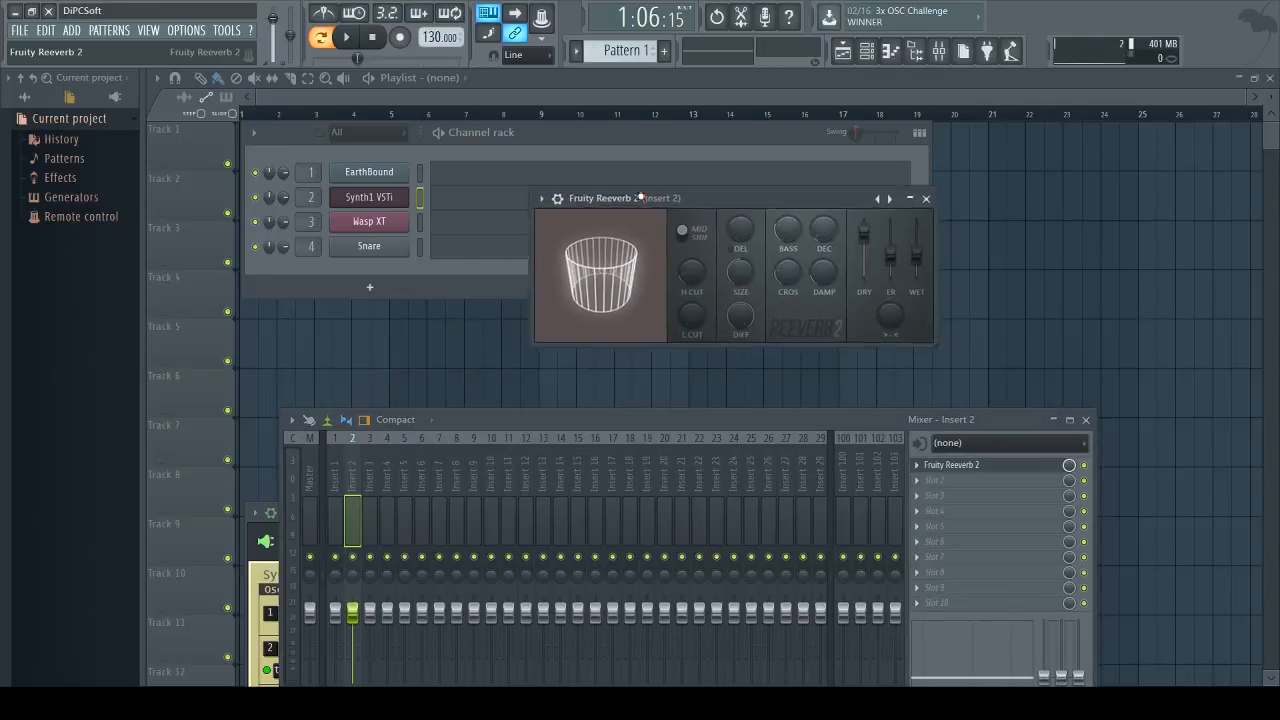
- Audition Synth1 VSTi through the reverb, and route the Wasp XT channel to mixer track 2 to hear it there too
{"action": "key", "text": "z"}
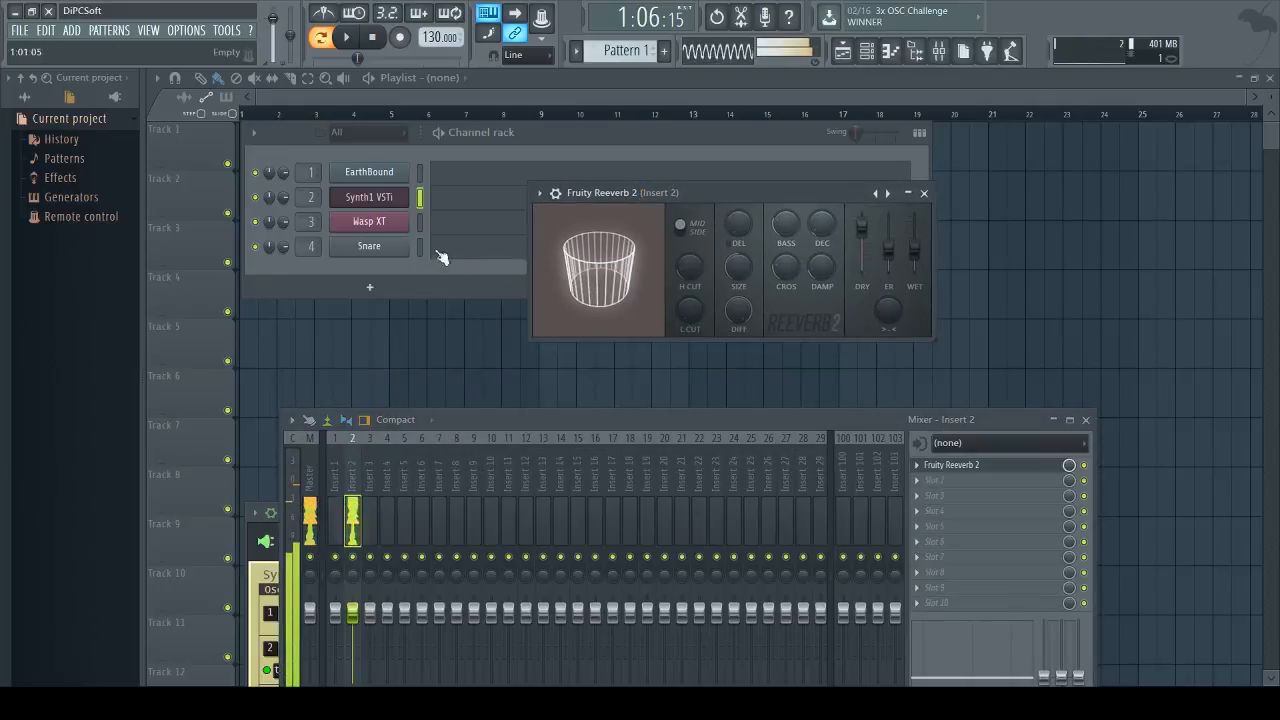
{"action": "left_click", "coordinate": [396, 228]}
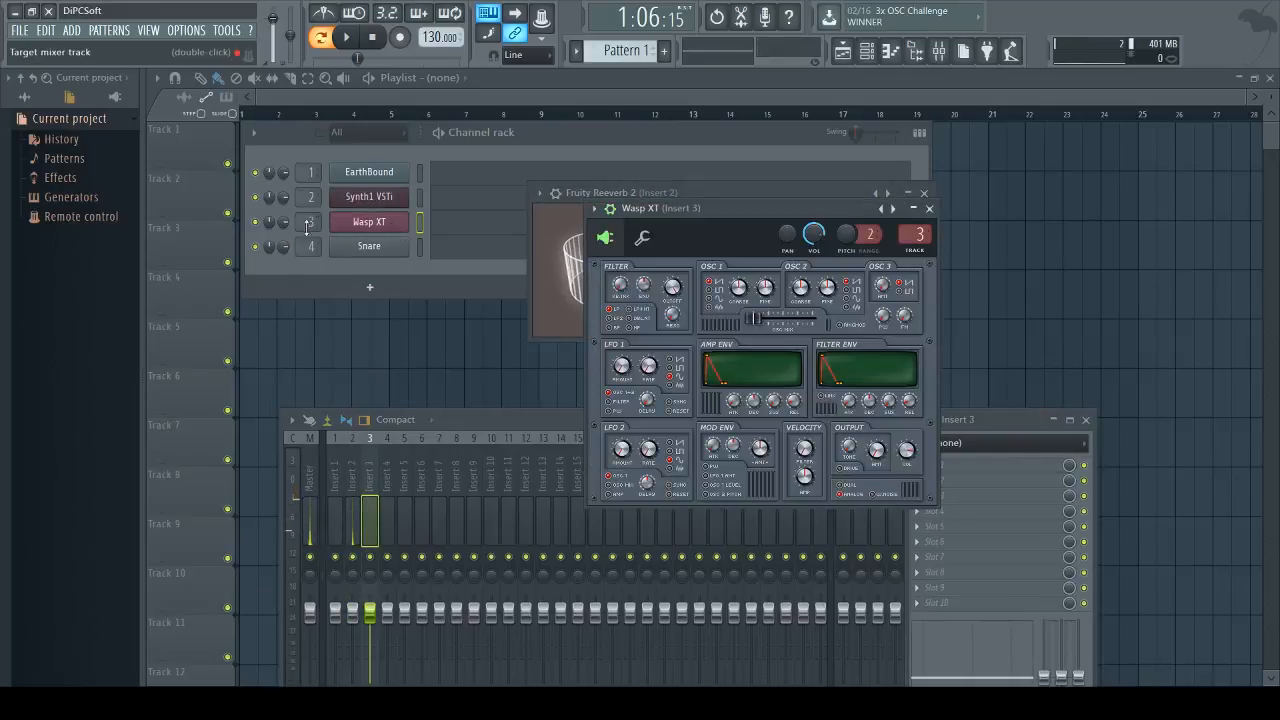
{"action": "scroll", "coordinate": [307, 228], "scroll_direction": "down", "scroll_amount": 1}
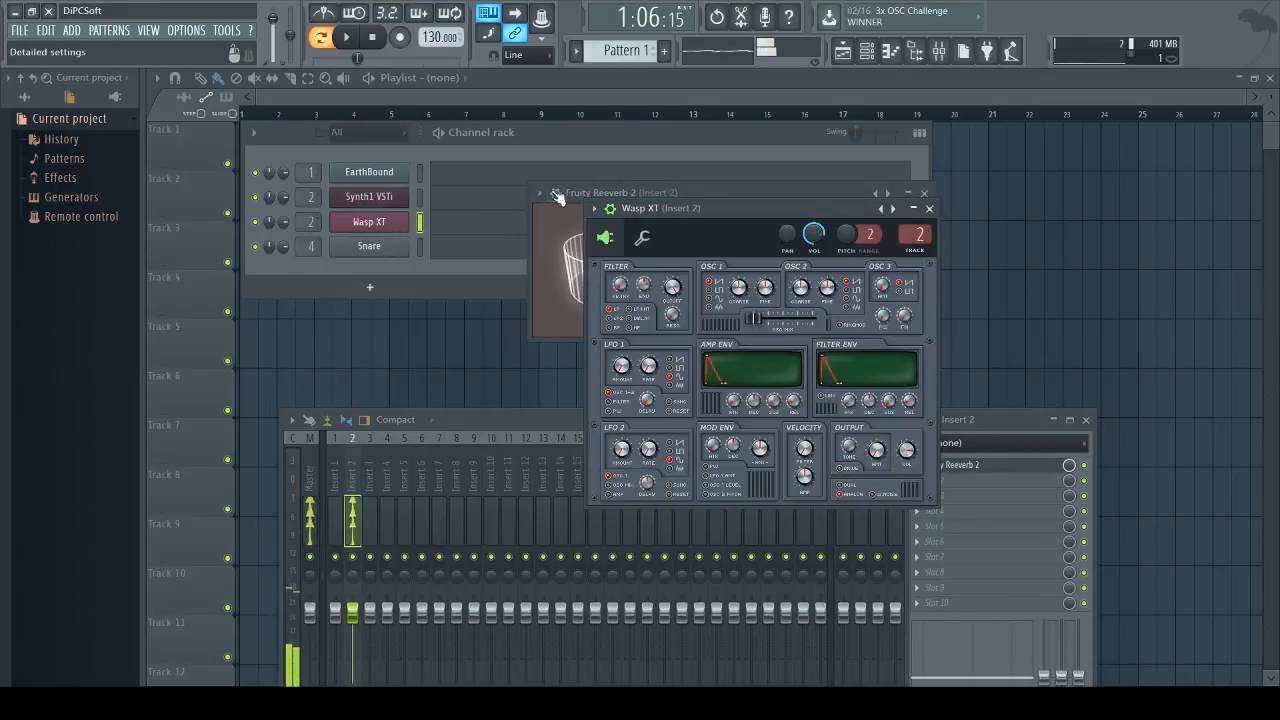
{"action": "left_click", "coordinate": [572, 203]}
{"action": "left_click", "coordinate": [1094, 470]}
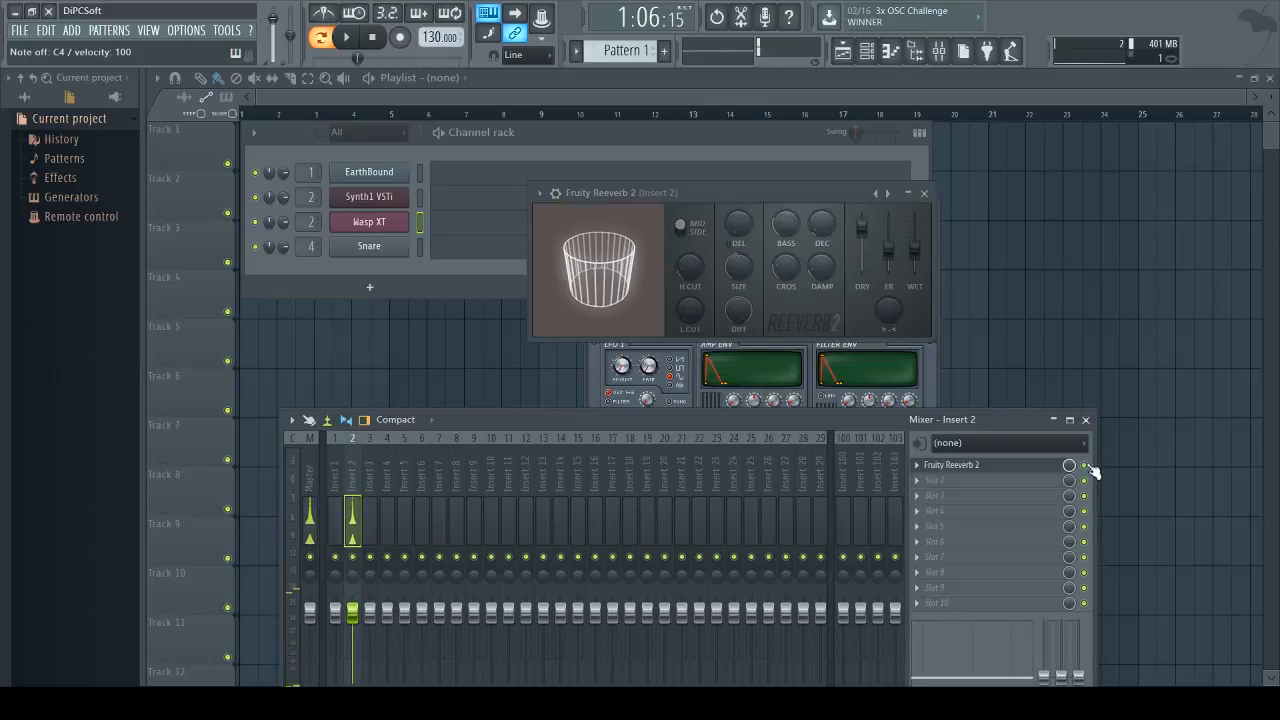
- Load the Cathedral preset in Fruity Reeverb 2 and move its window just below the channel rack
{"action": "left_click", "coordinate": [539, 194]}
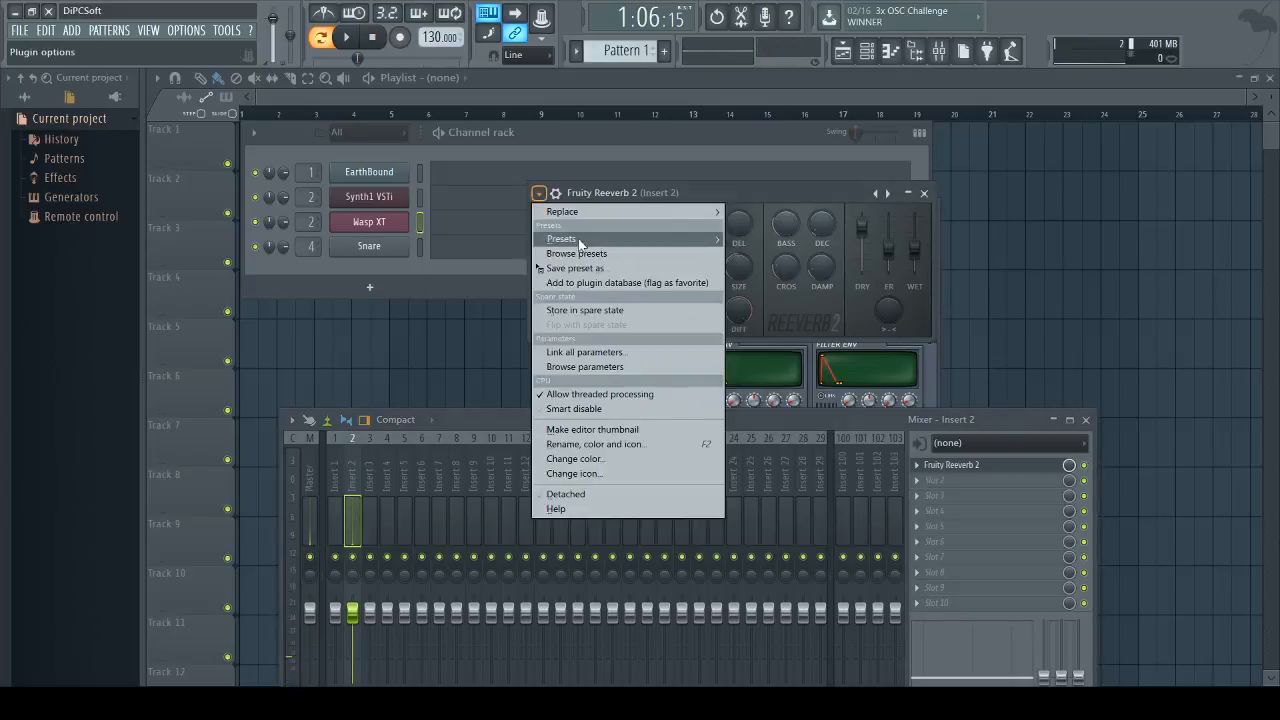
{"action": "mouse_move", "coordinate": [700, 240]}
{"action": "left_click", "coordinate": [751, 245]}
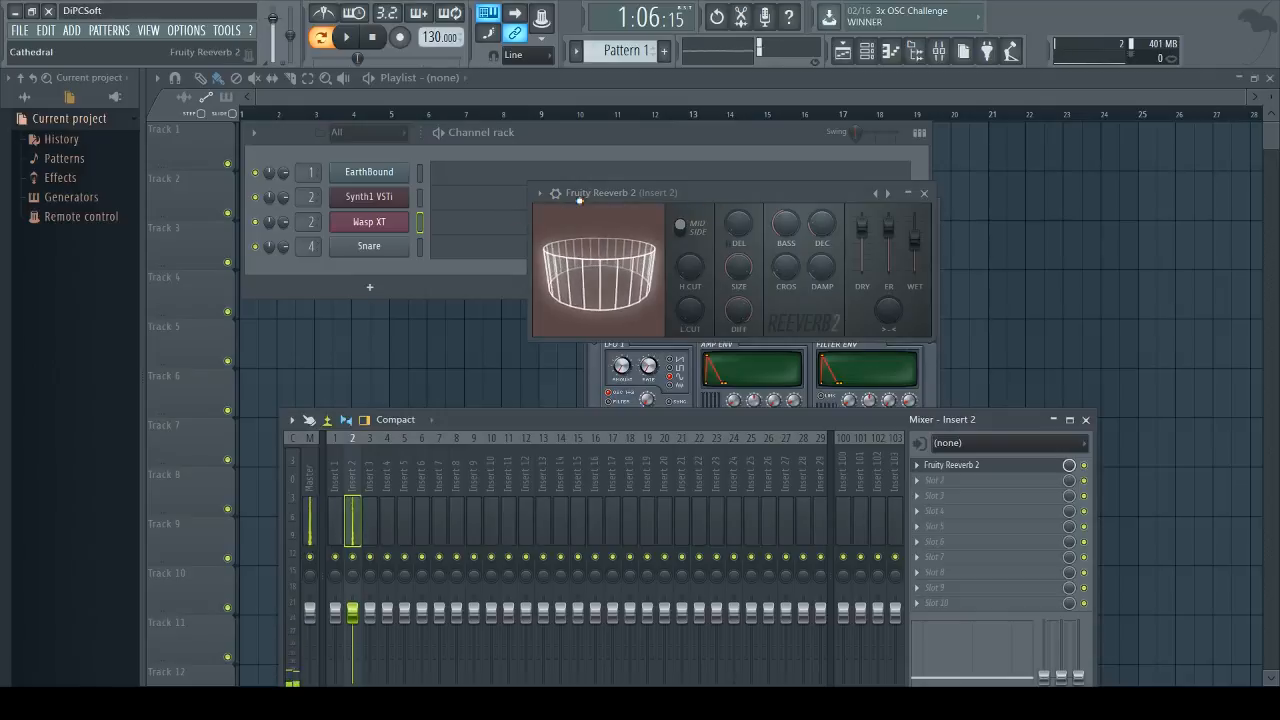
{"action": "left_click_drag", "start_coordinate": [579, 200], "coordinate": [294, 320]}
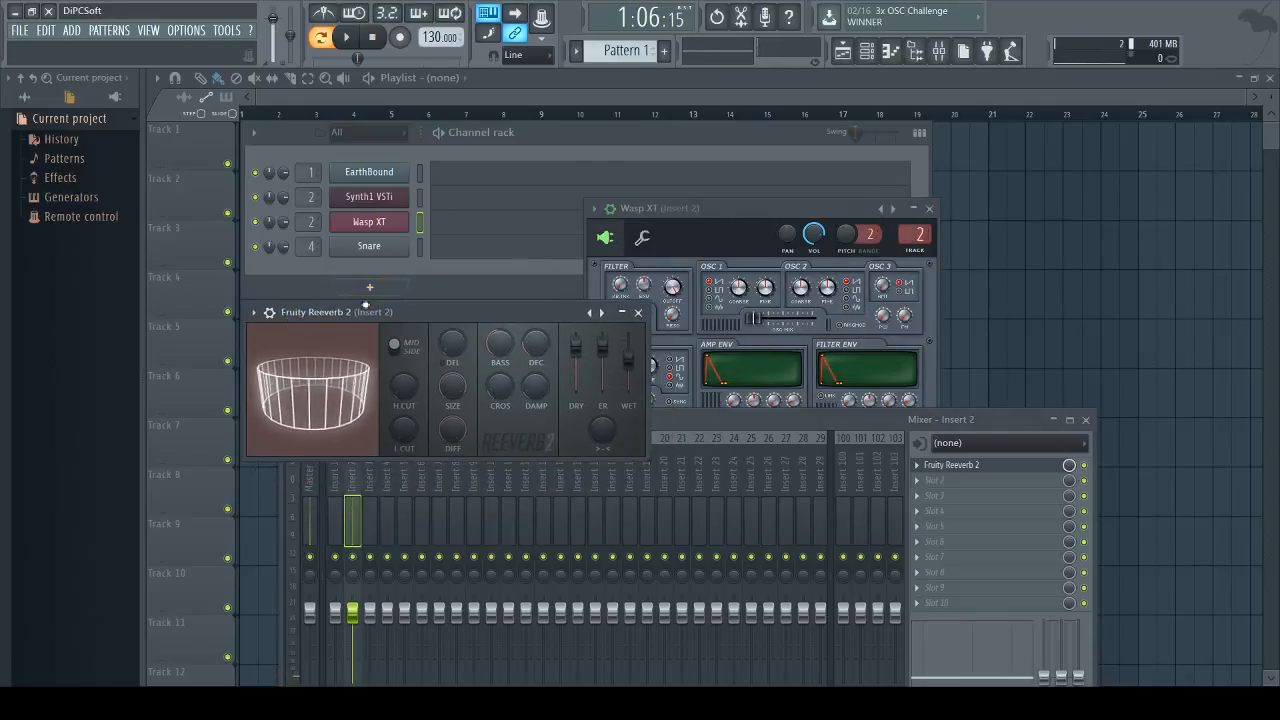
- Bring up the Synth1 VSTi window, place it over the channel rack, and switch to OBS
{"action": "left_click", "coordinate": [364, 200]}
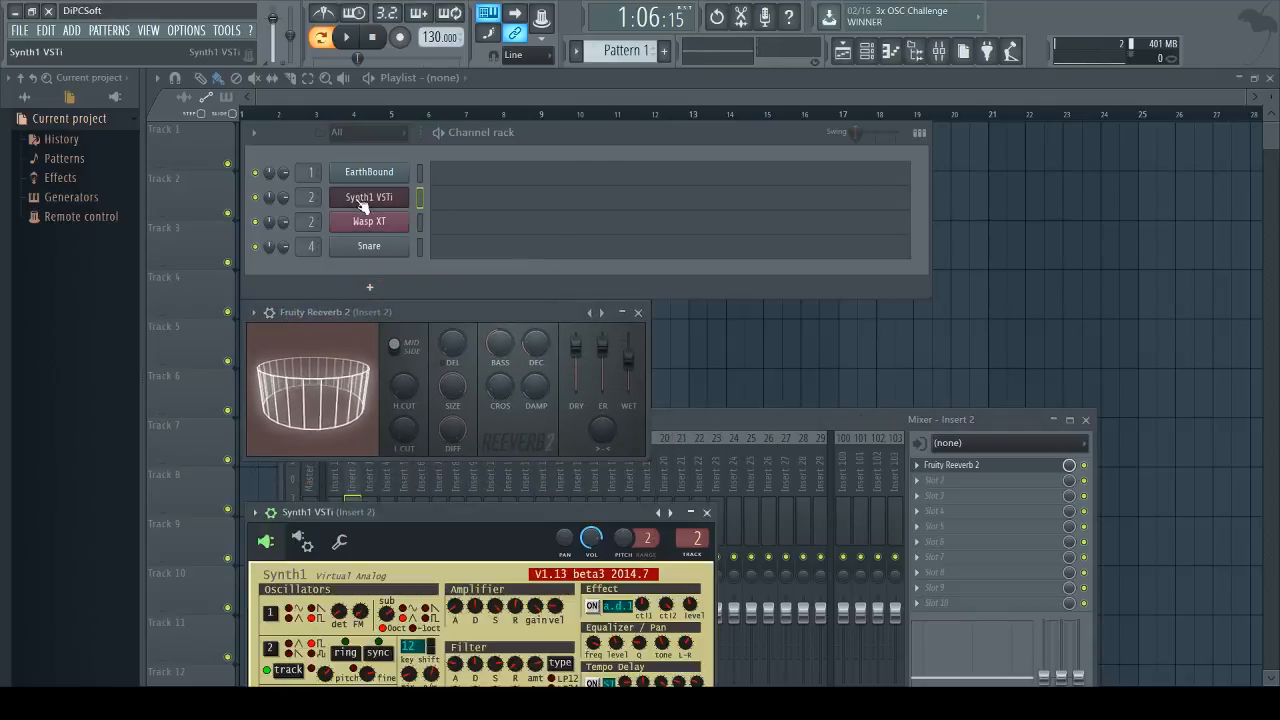
{"action": "left_click_drag", "start_coordinate": [375, 508], "coordinate": [567, 159]}
{"action": "left_click", "coordinate": [915, 703]}
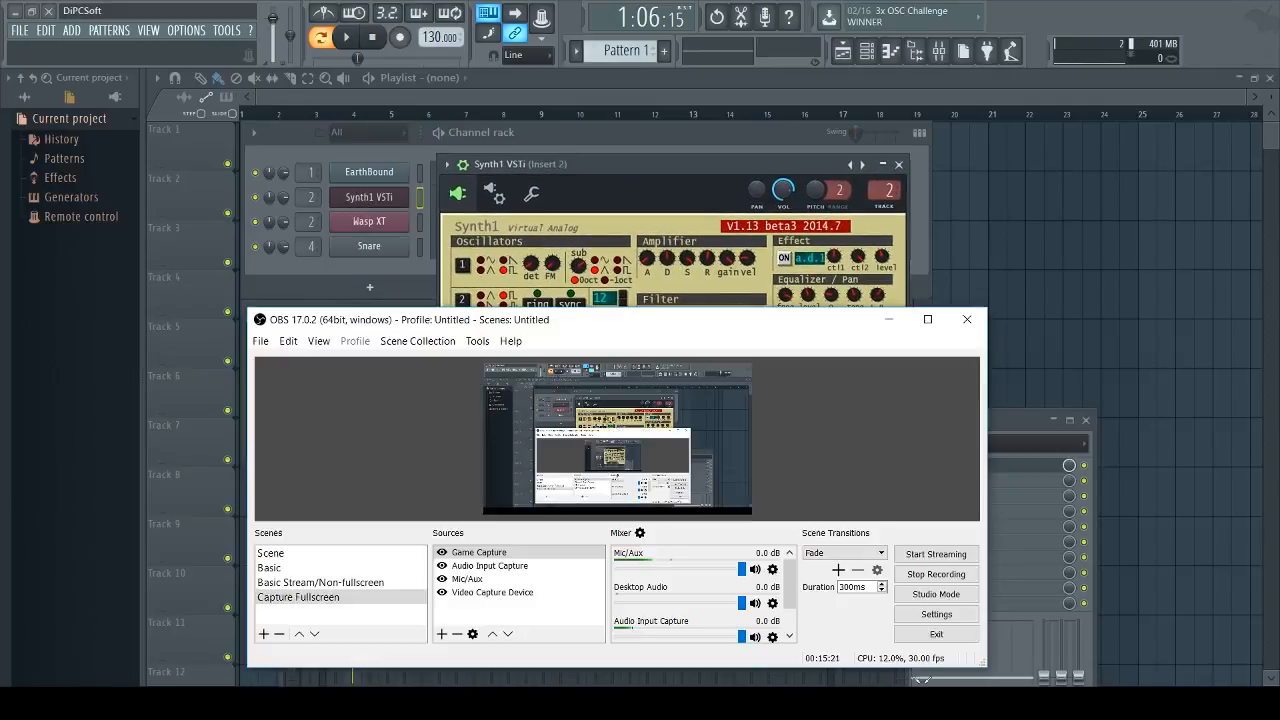